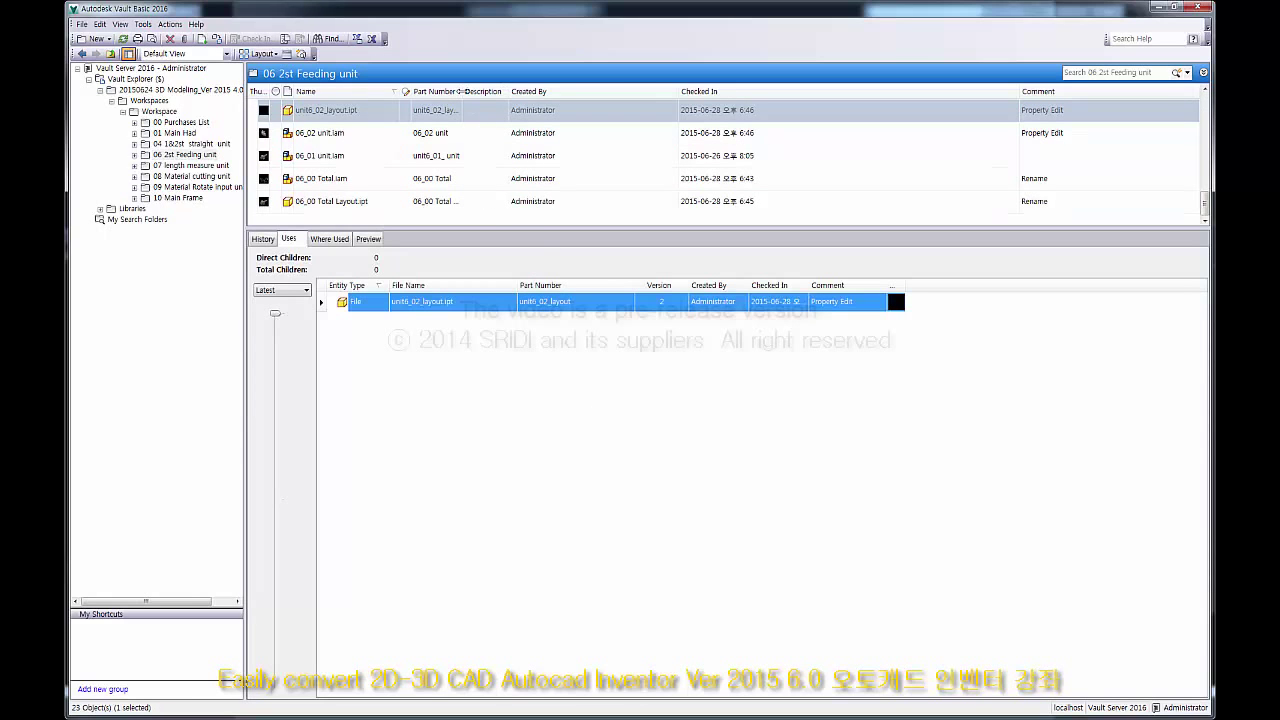
# Step: Widen the file list's Part Number column to show the full part numbers
pyautogui.moveTo(460, 91); pyautogui.dragTo(478, 91)
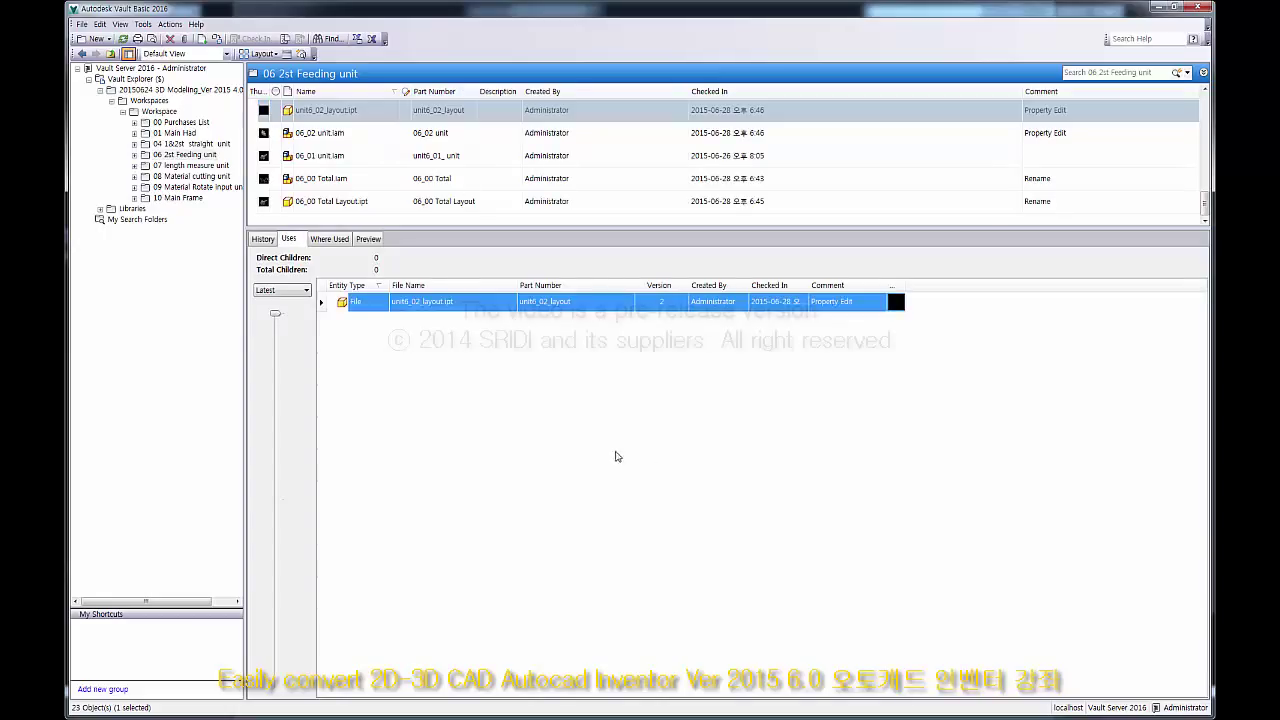
# Step: Rename unit6_02_layout.ipt with the wizard's proposed name New unit6_02_layout, leaving the part number update off
pyautogui.click(357, 113)
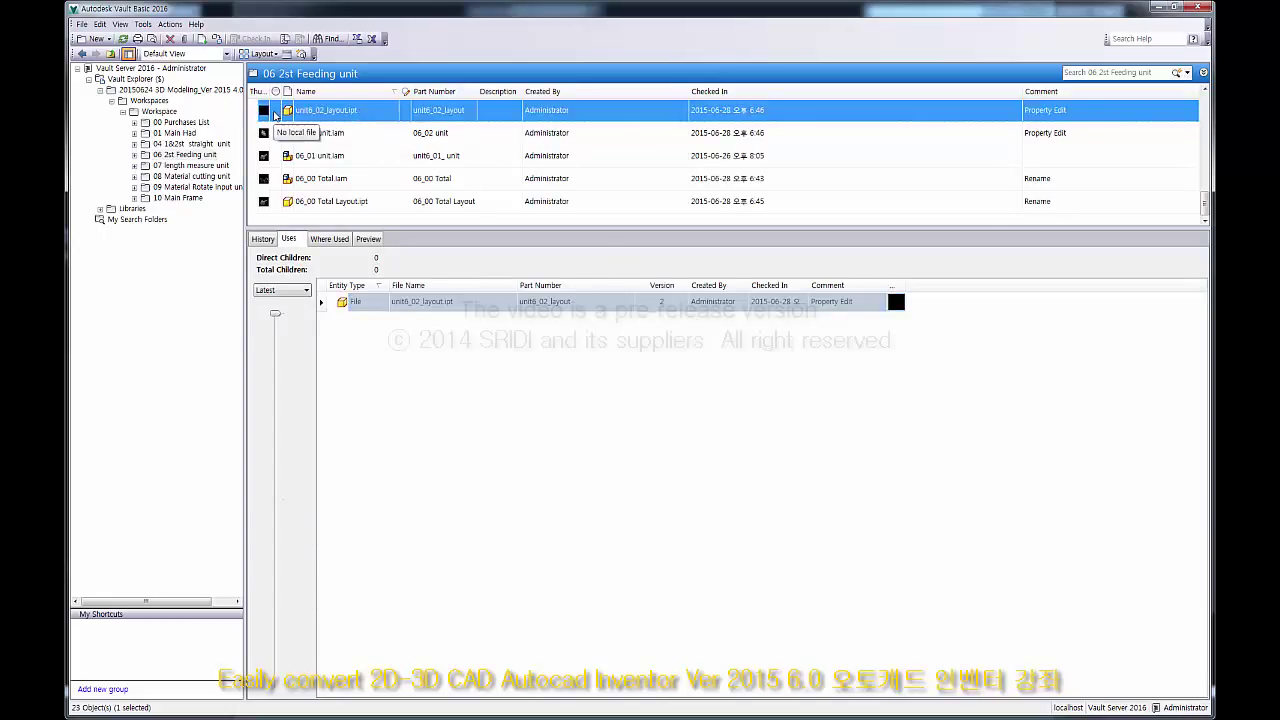
pyautogui.rightClick(337, 114)
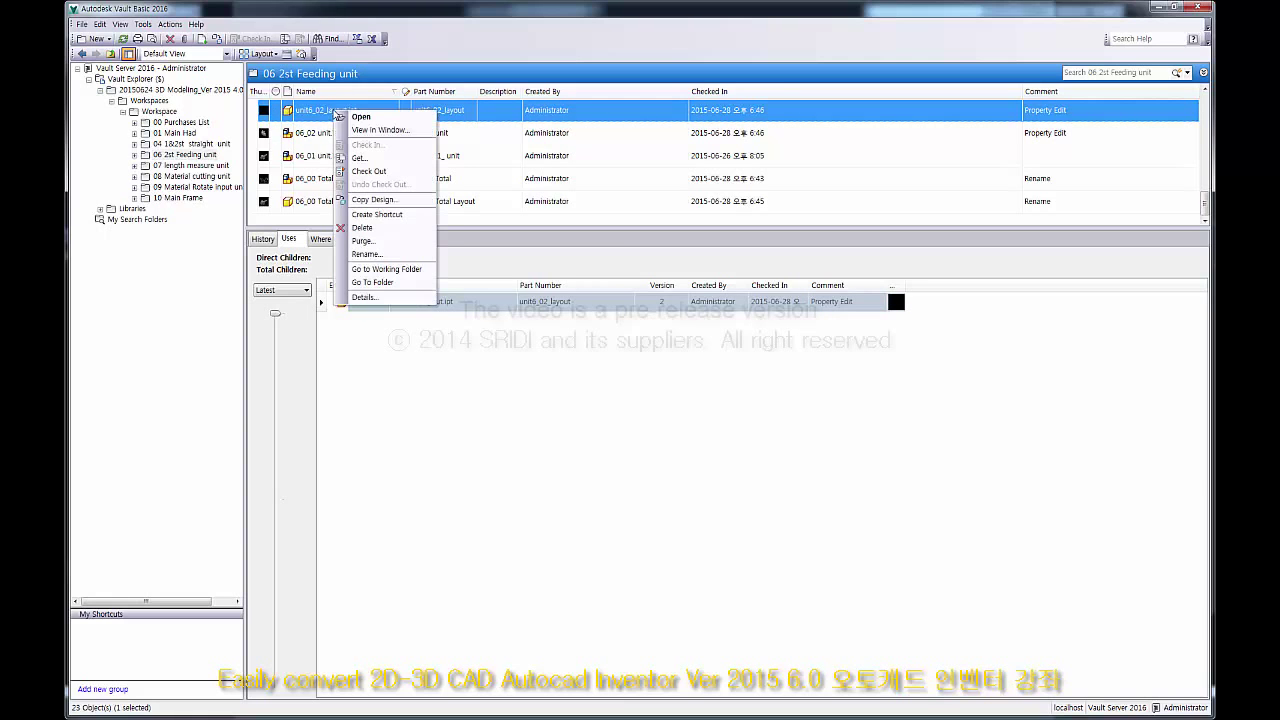
pyautogui.click(378, 255)
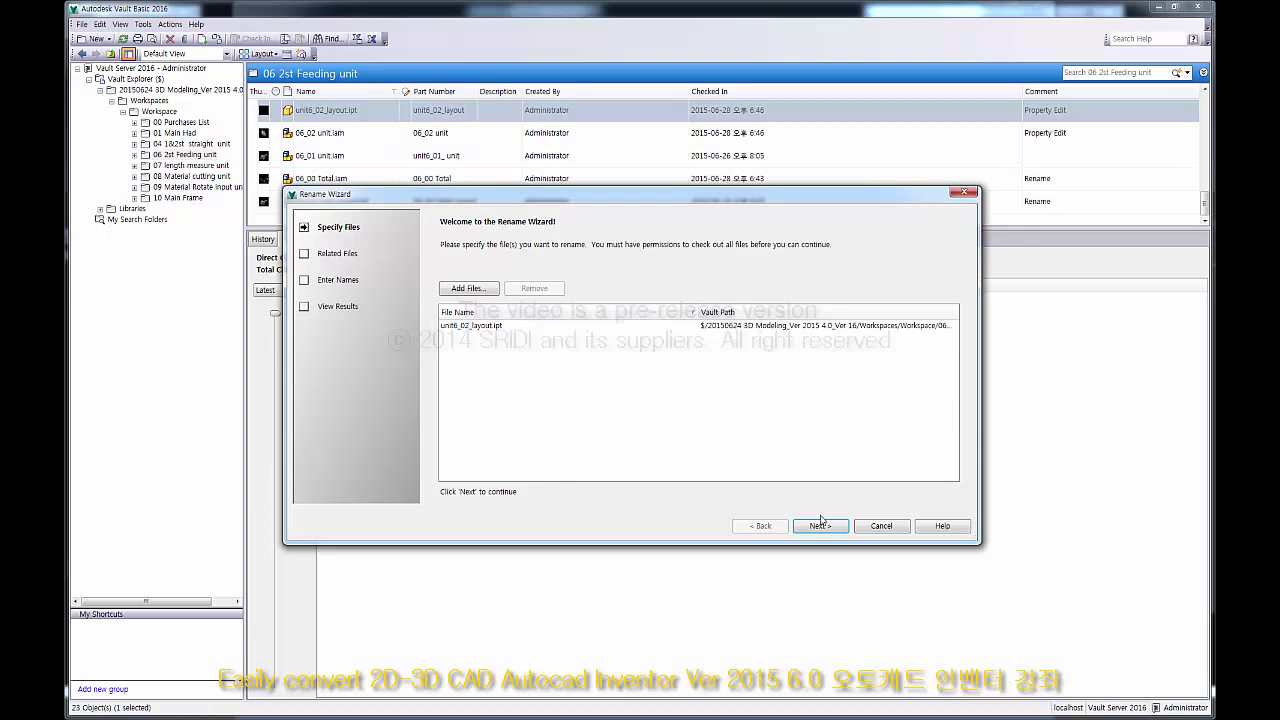
pyautogui.click(820, 526)
pyautogui.moveTo(789, 195); pyautogui.dragTo(877, 318)
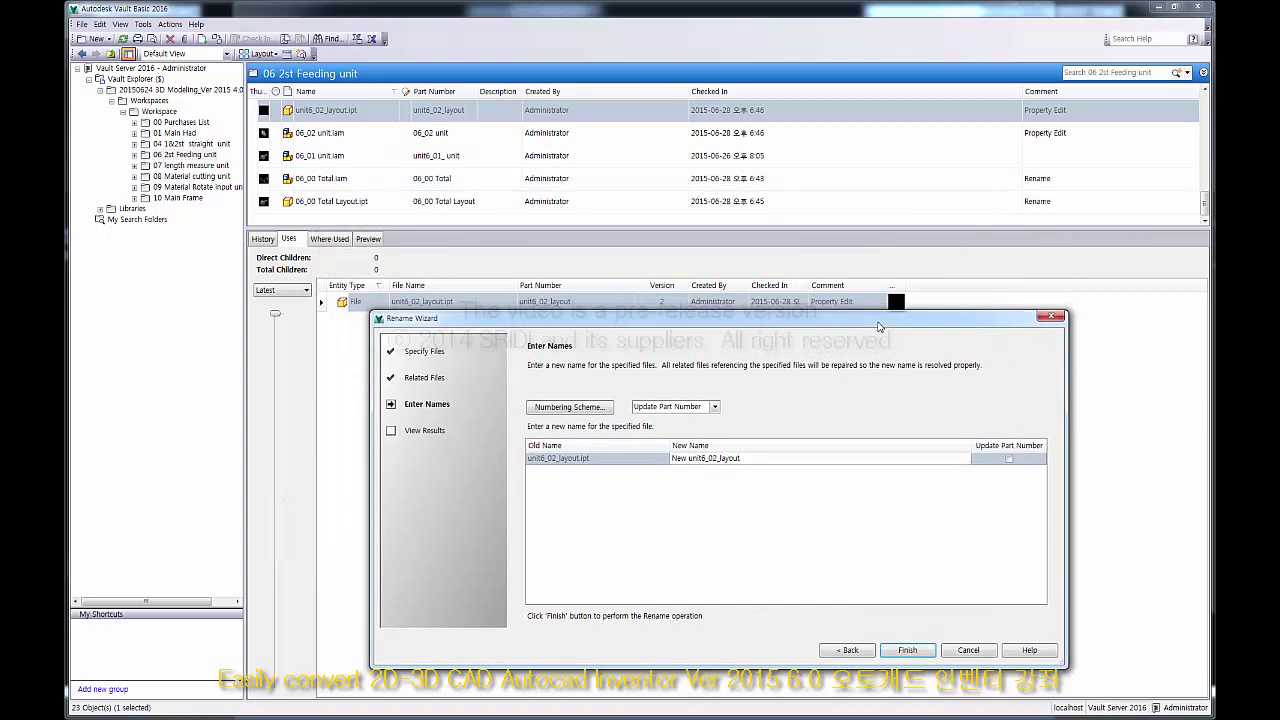
pyautogui.click(907, 650)
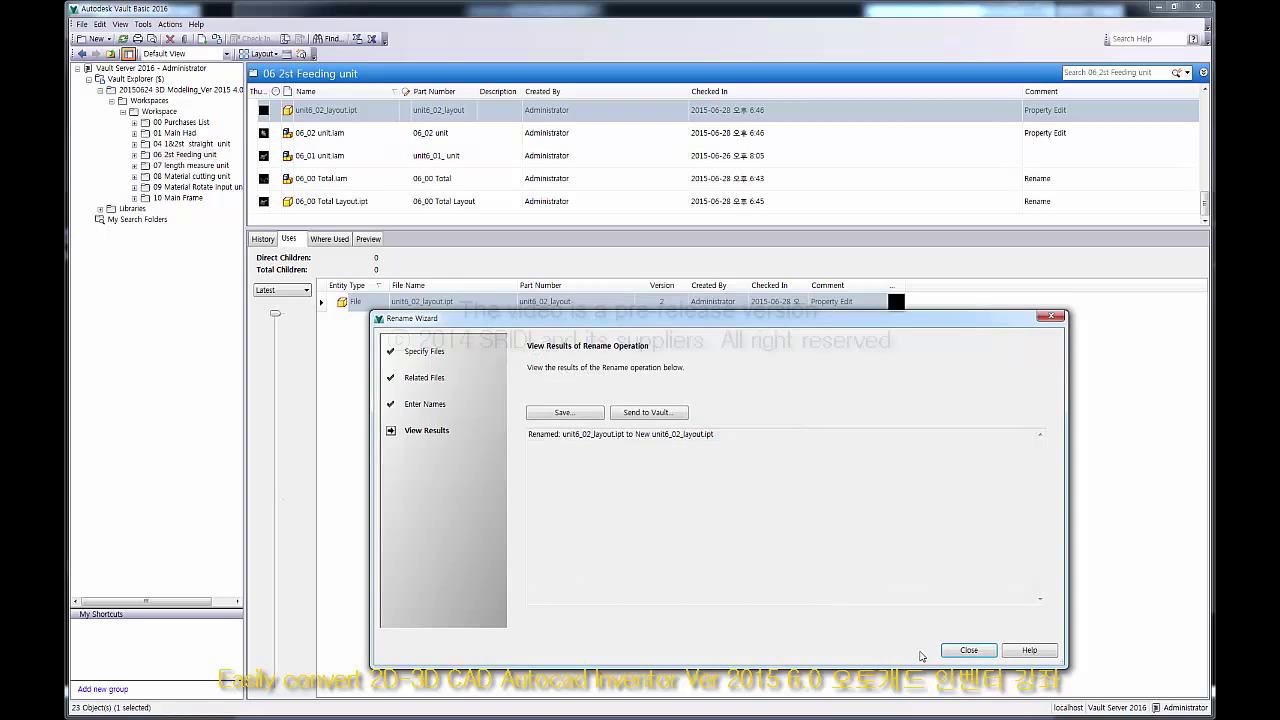
pyautogui.click(963, 650)
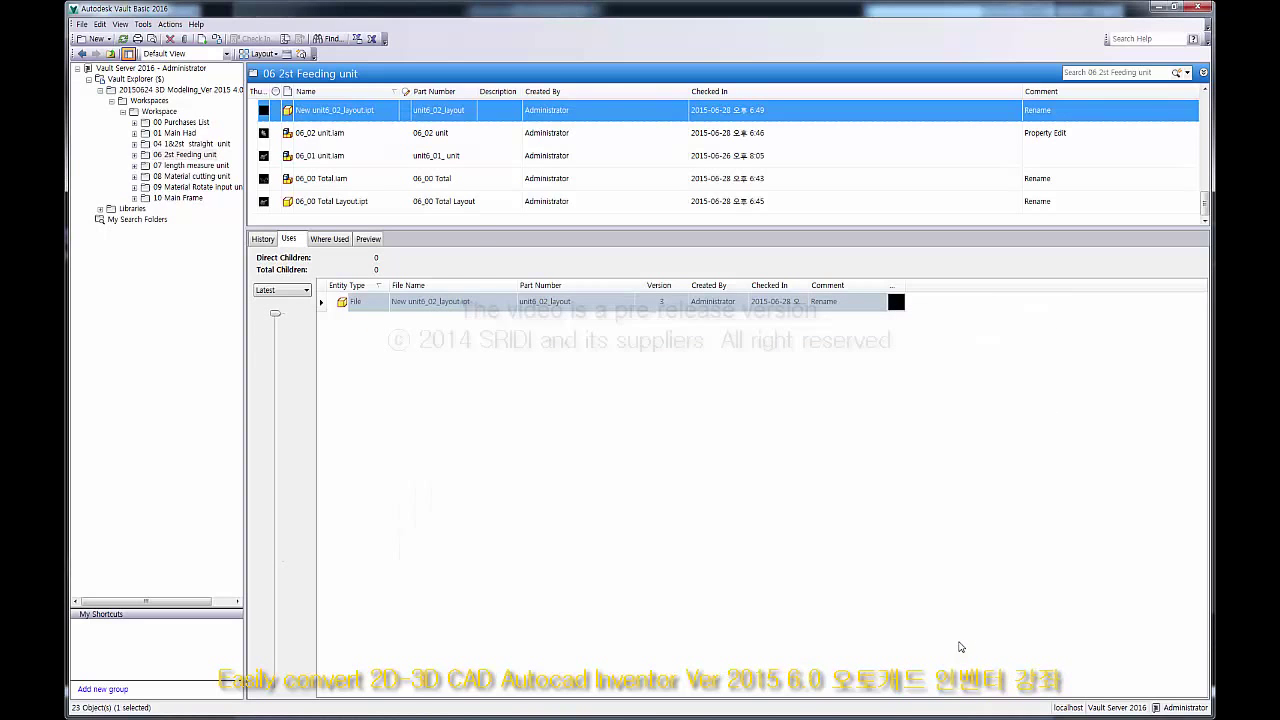
pyautogui.rightClick(377, 113)
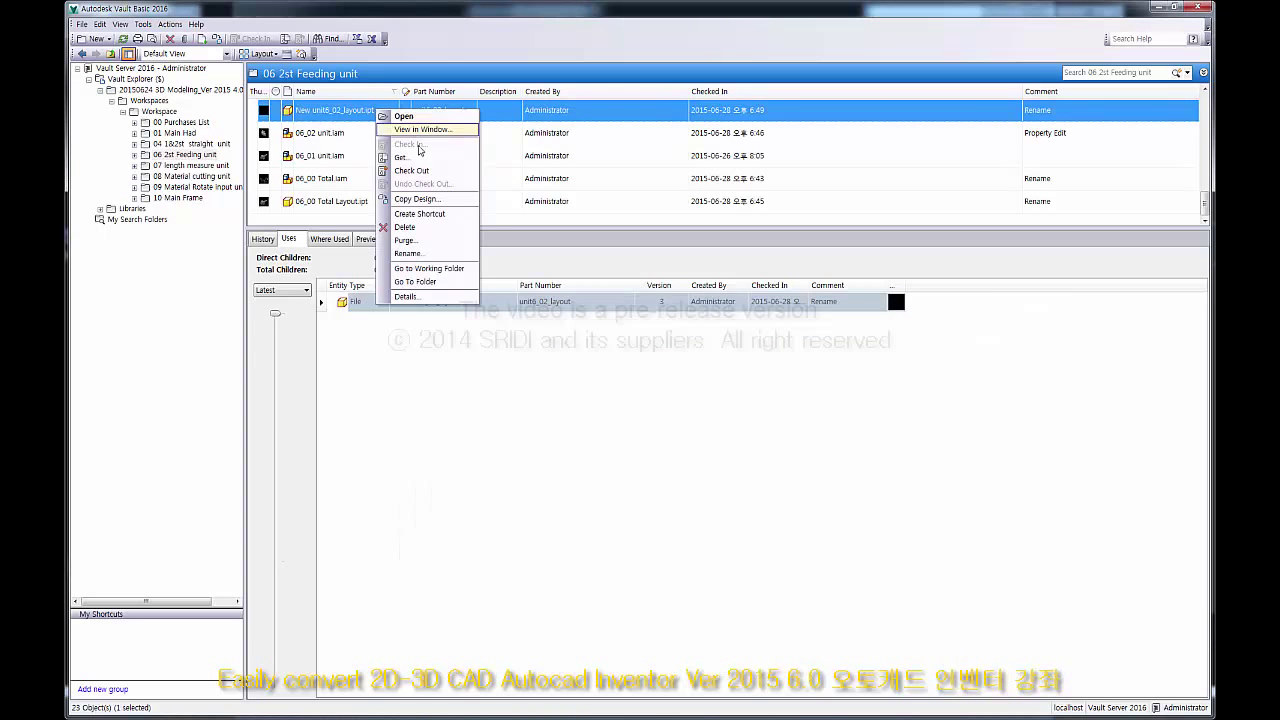
pyautogui.click(405, 251)
pyautogui.click(903, 646)
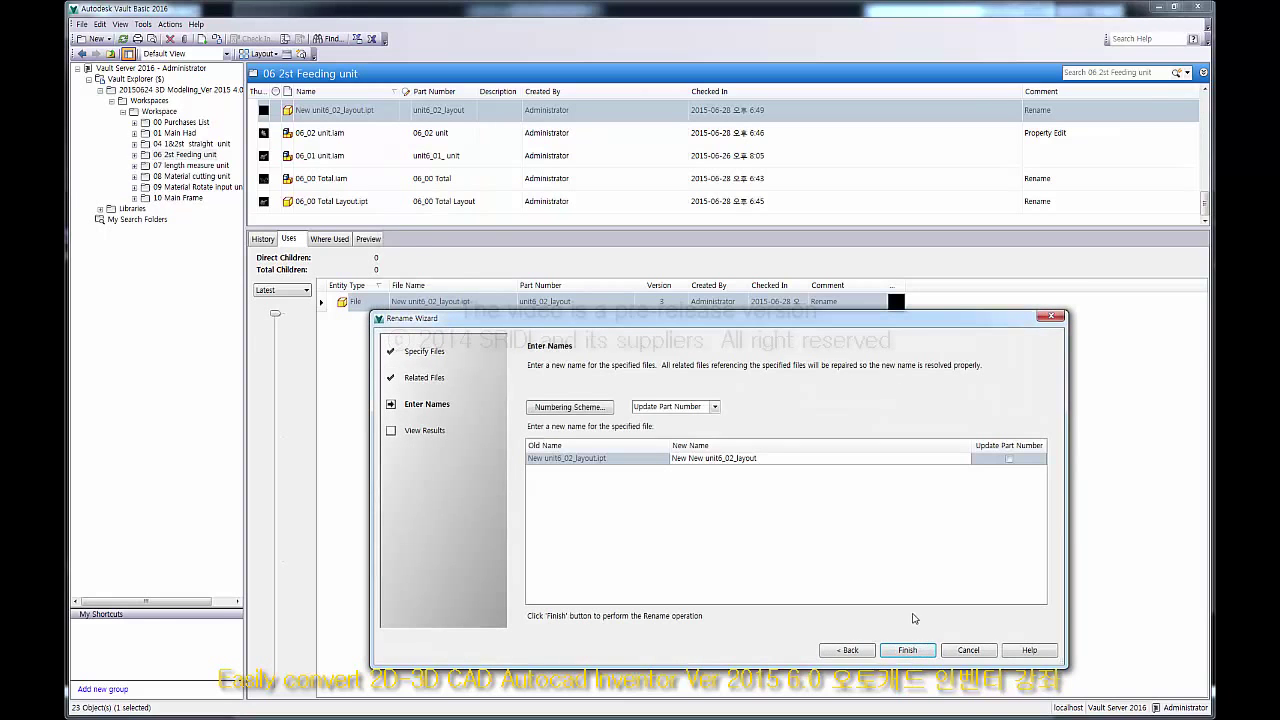
pyautogui.click(702, 459)
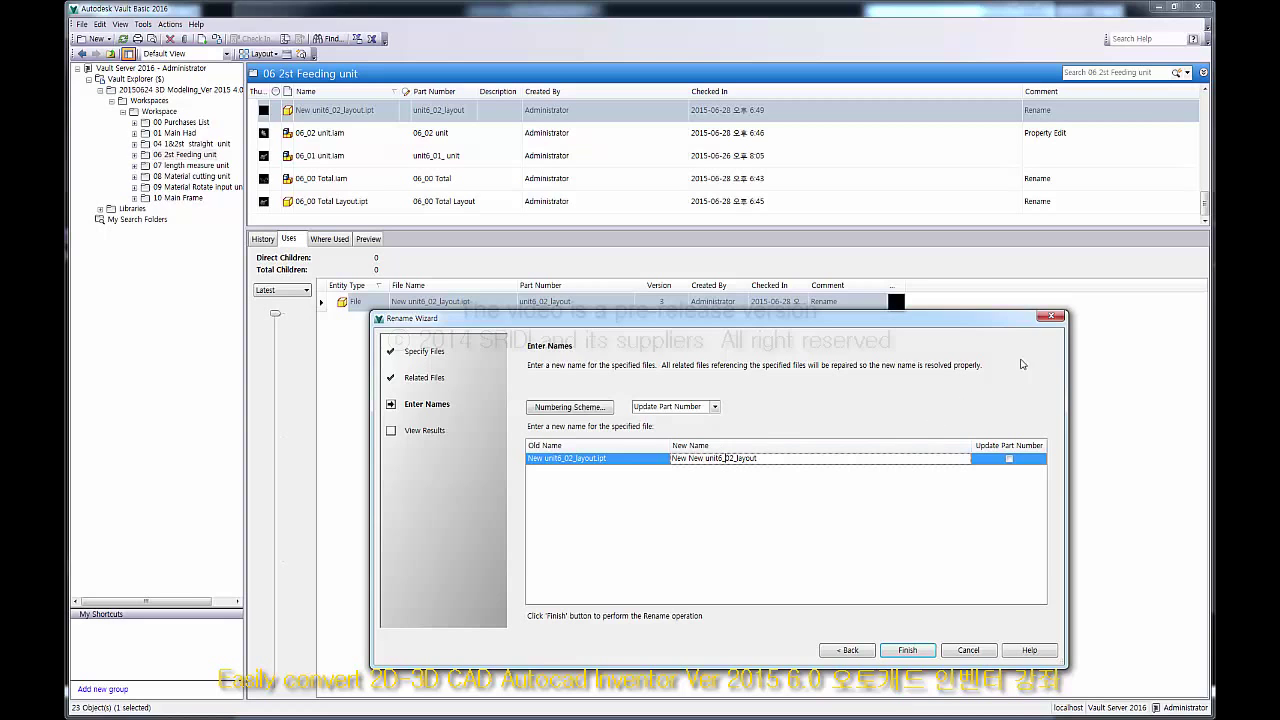
pyautogui.click(1051, 316)
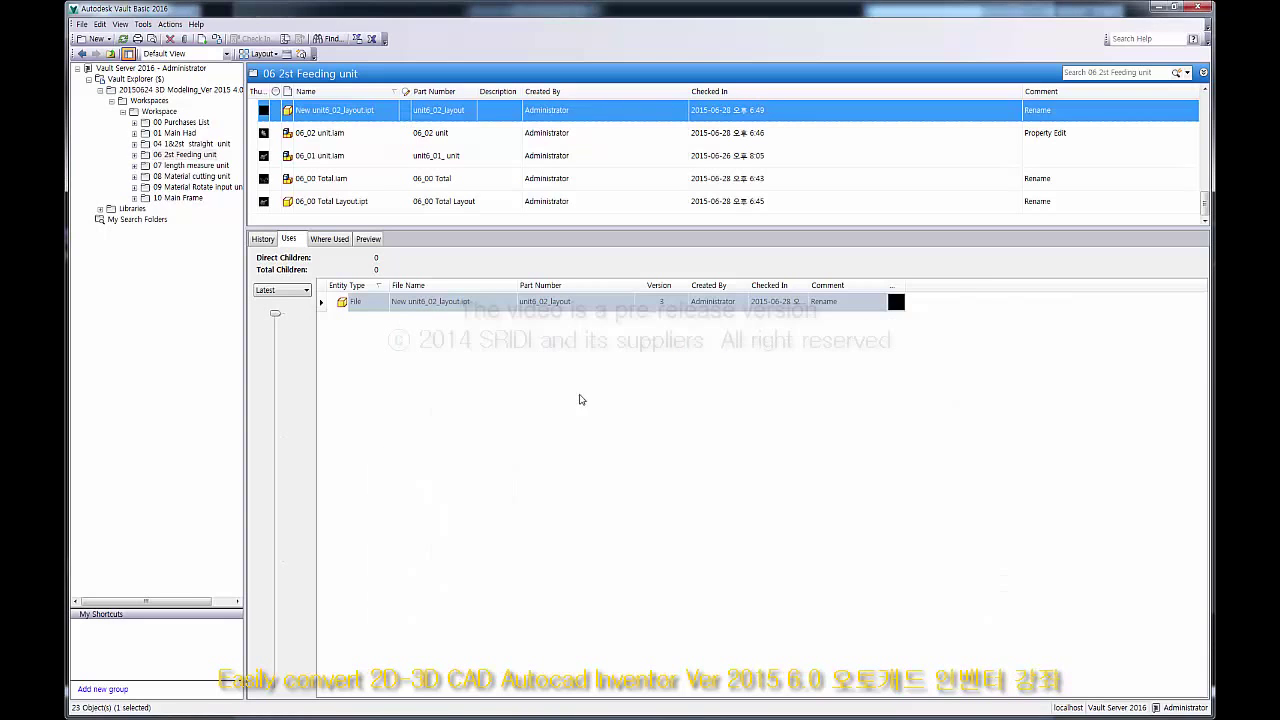
# Step: Find 06_00 Total.iam among the files where New unit6_02_layout.ipt is used and go to it in its folder
pyautogui.click(332, 240)
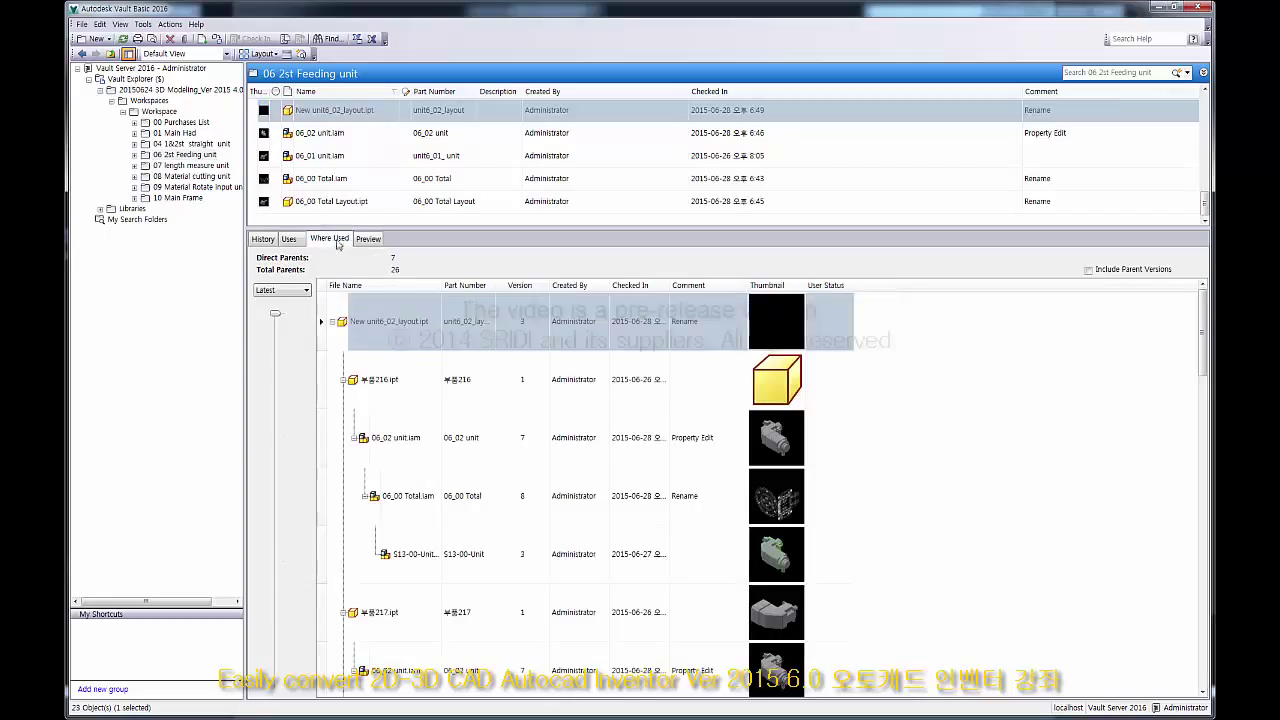
pyautogui.click(413, 500)
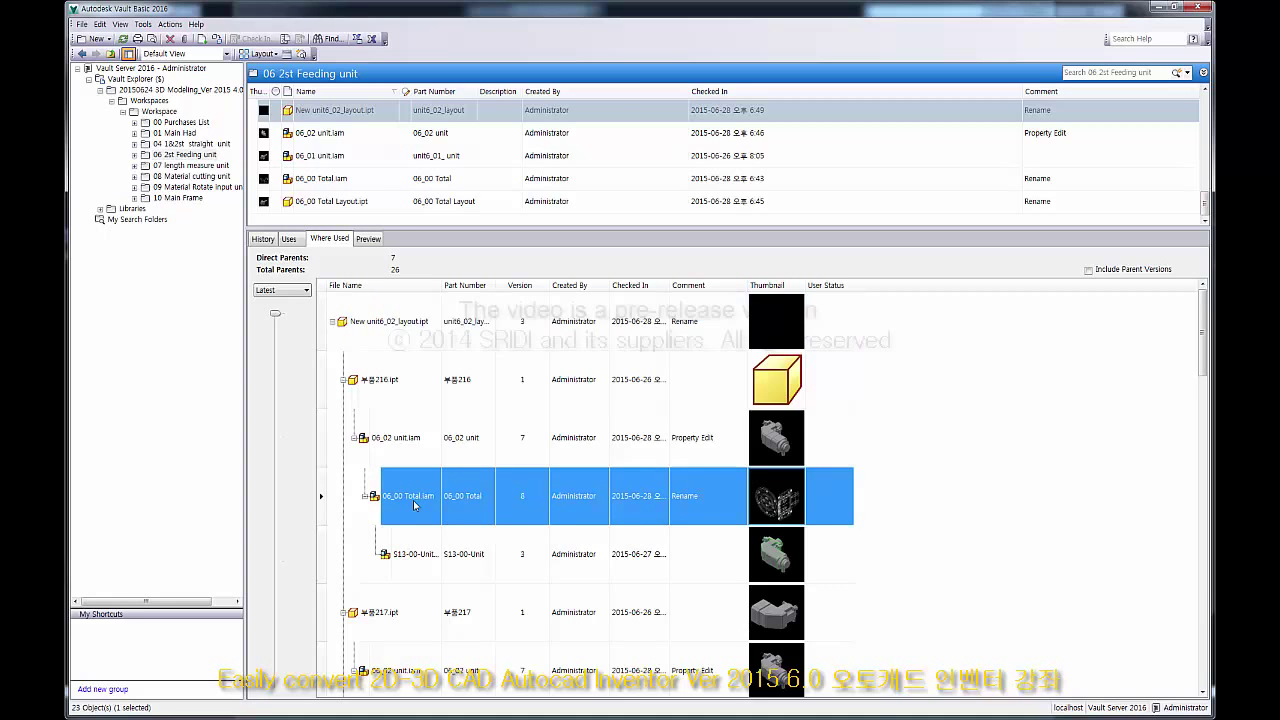
pyautogui.rightClick(413, 500)
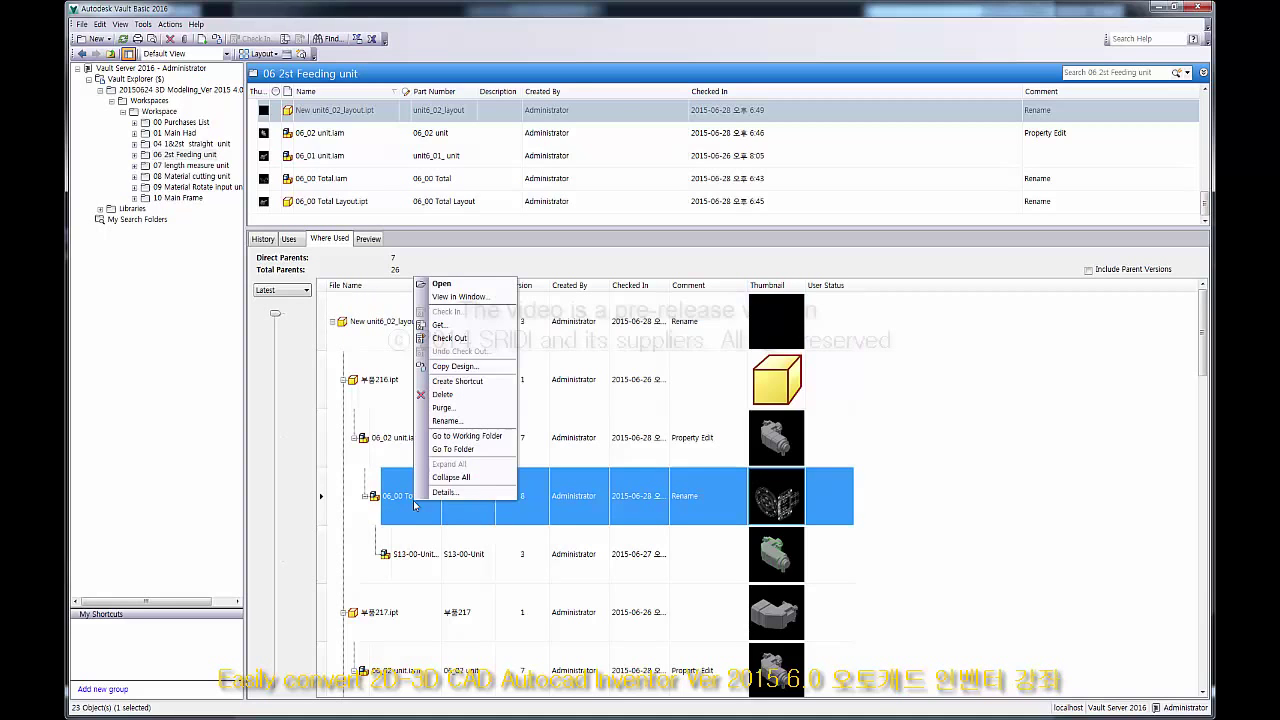
pyautogui.click(471, 456)
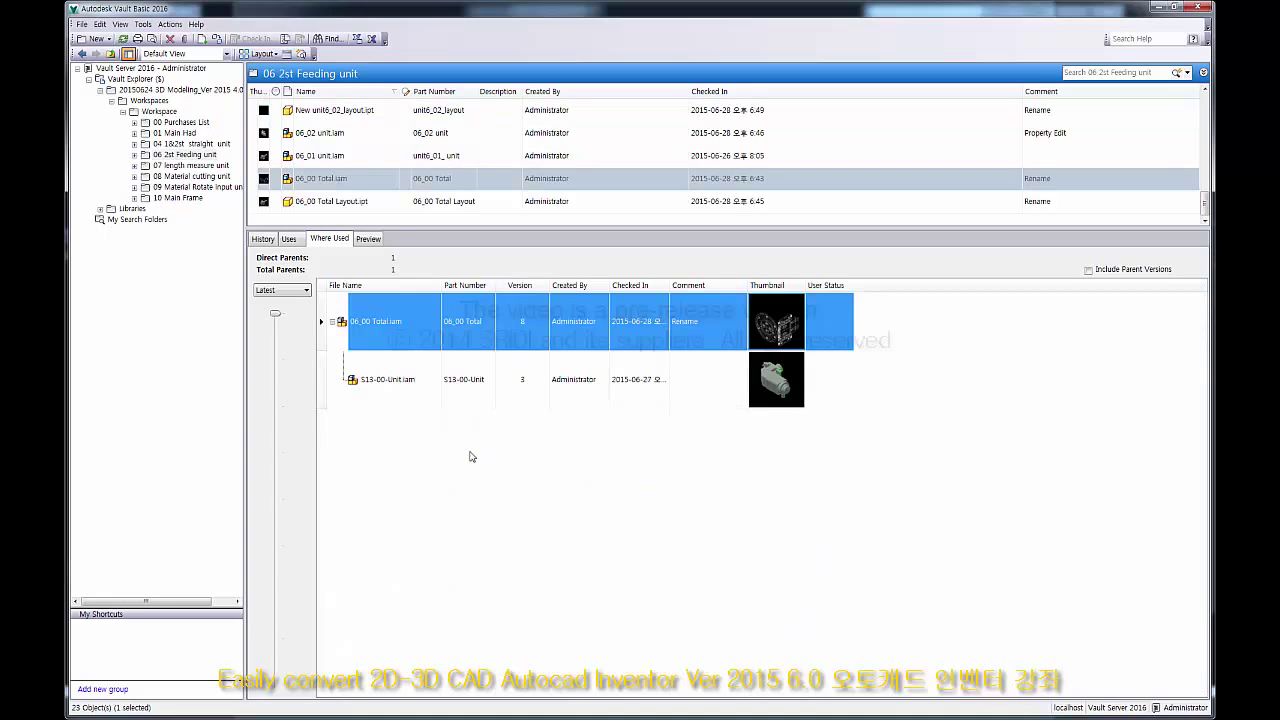
# Step: List the files used by 06_00 Total.iam, collapsing the tree to show only its direct children
pyautogui.click(341, 181)
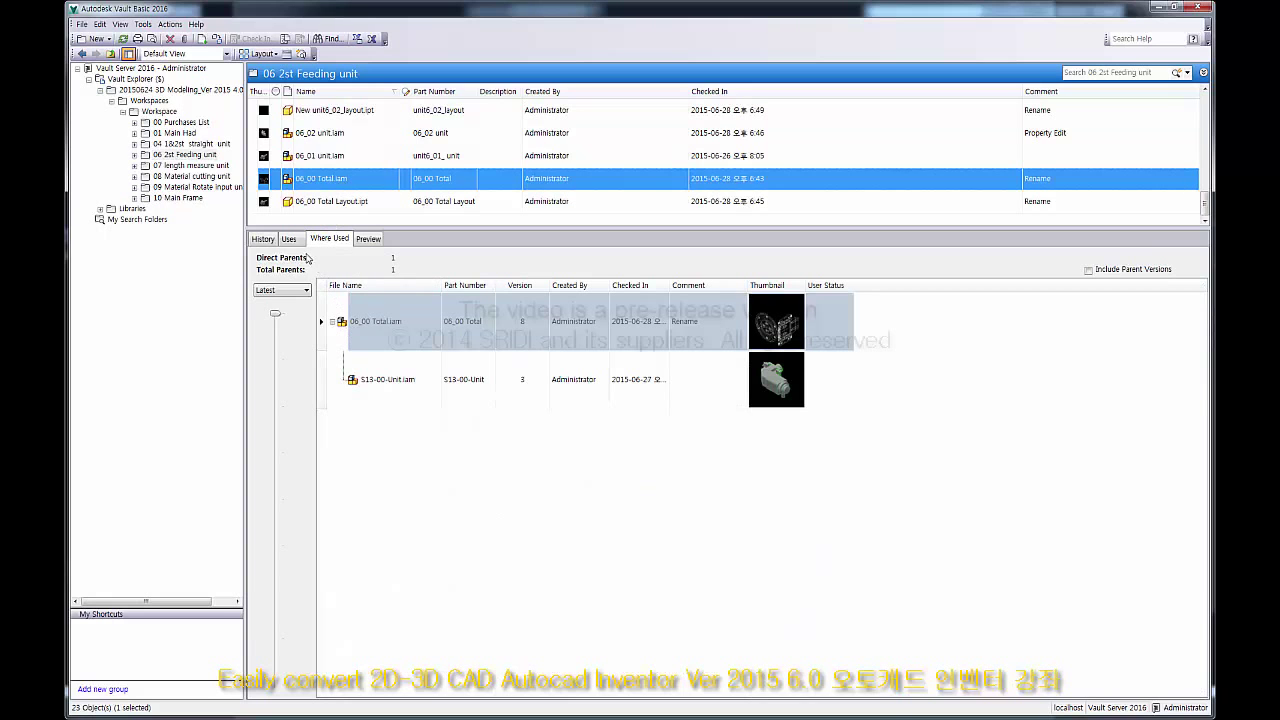
pyautogui.click(288, 239)
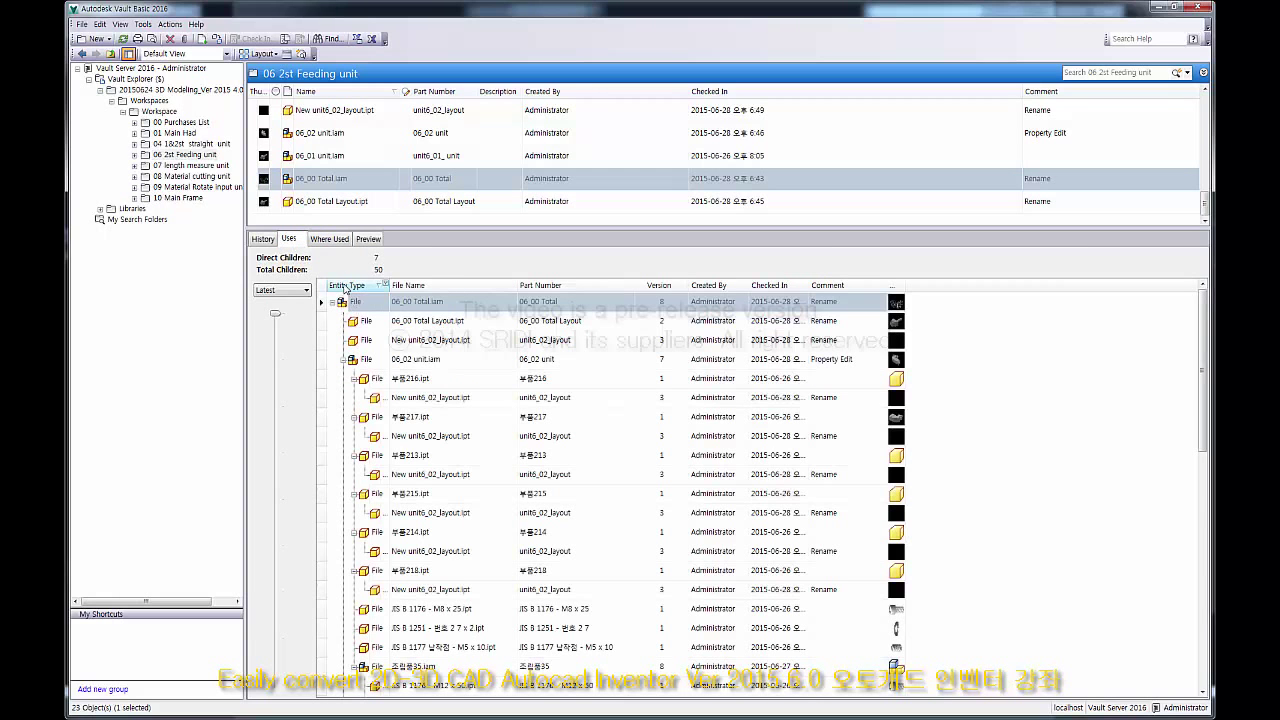
pyautogui.rightClick(345, 289)
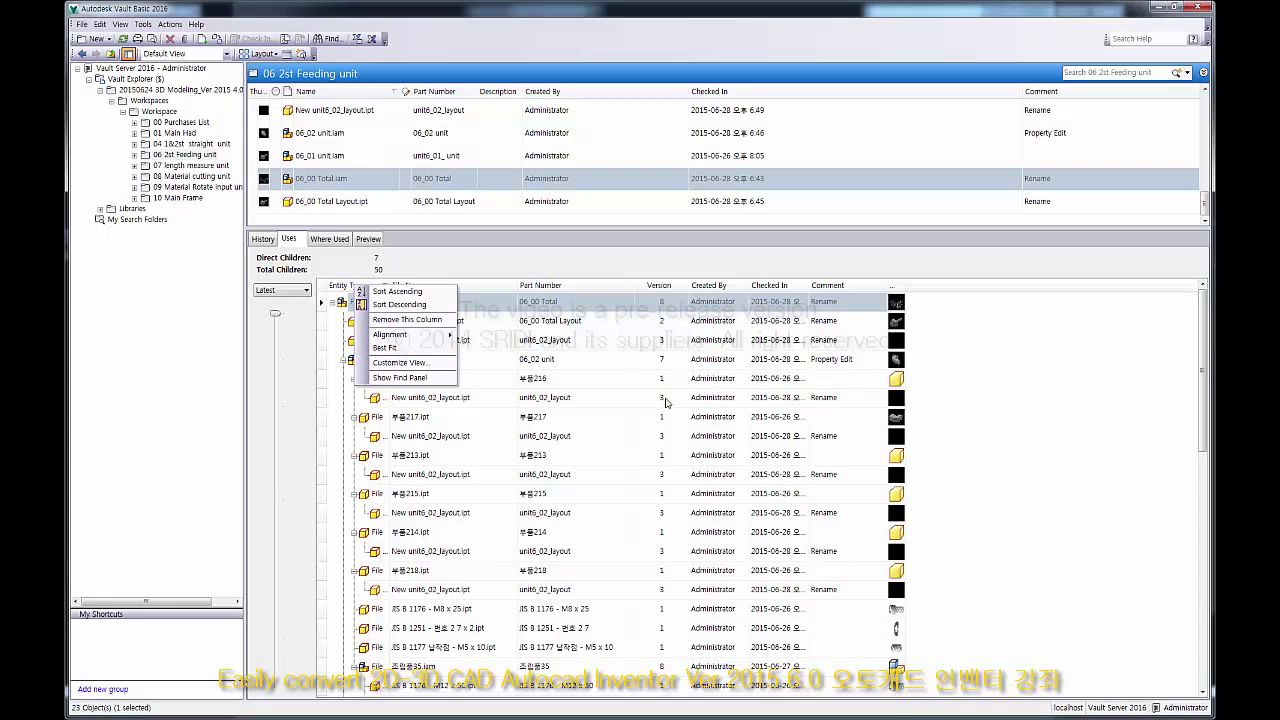
pyautogui.press('Escape')
pyautogui.click(413, 308)
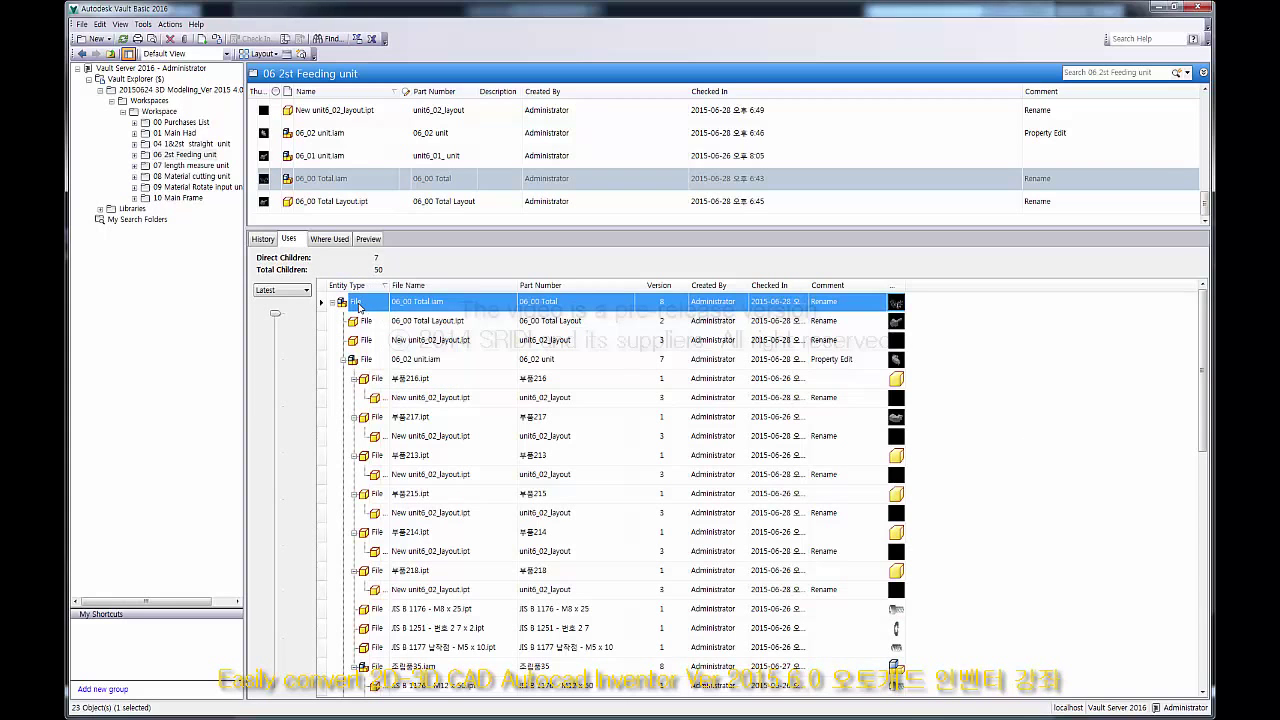
pyautogui.rightClick(358, 307)
pyautogui.click(392, 506)
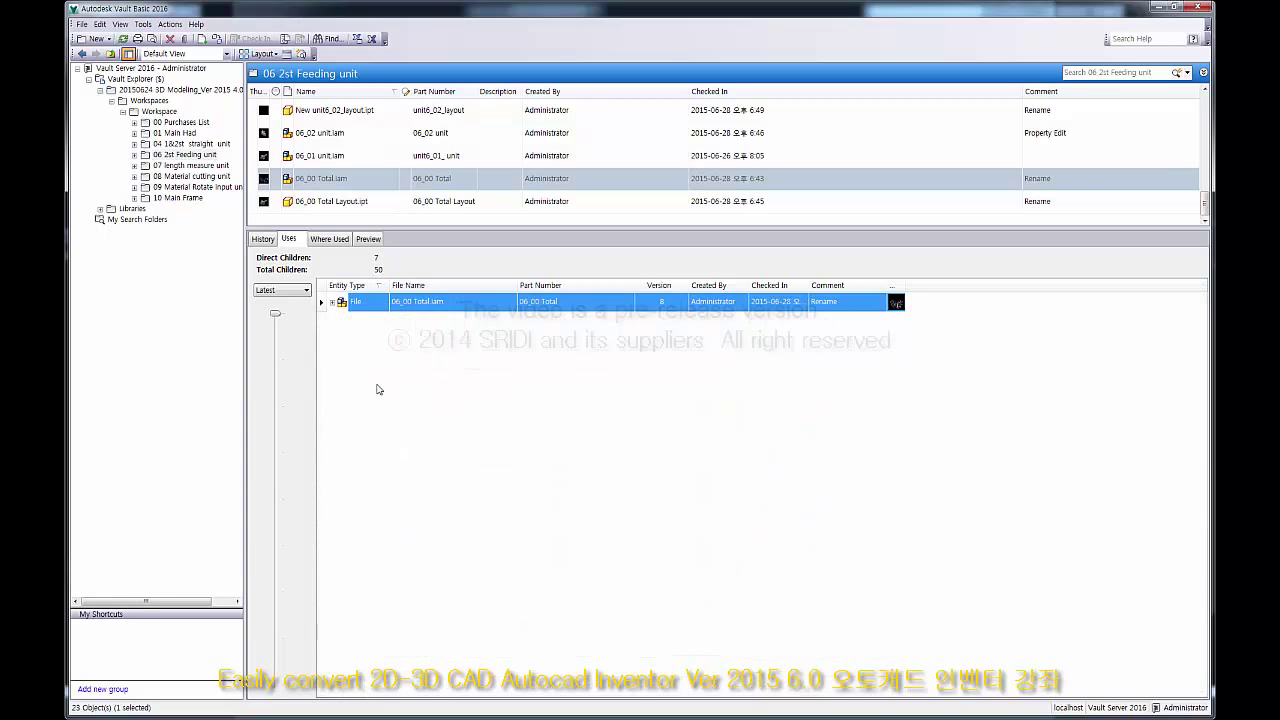
pyautogui.click(332, 302)
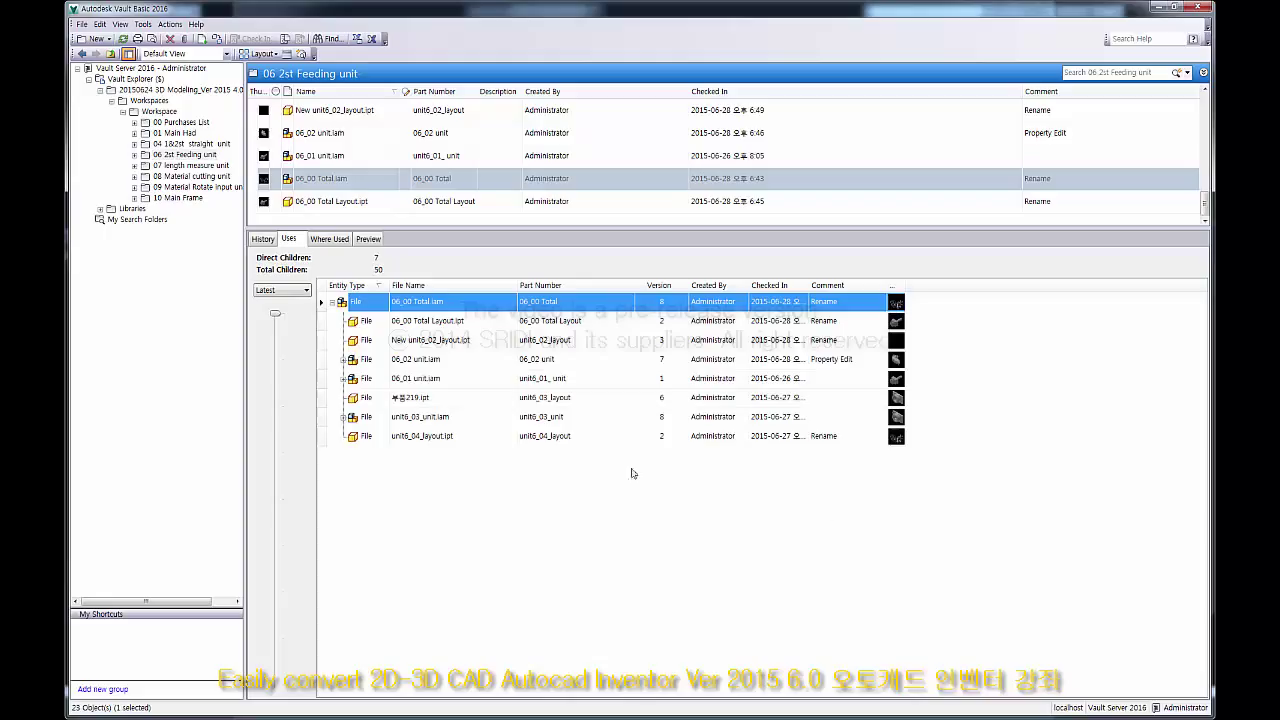
# Step: Start renaming New unit6_02_layout.ipt from the list of used files and enter 06_02 unit Layout as the new name
pyautogui.click(544, 342)
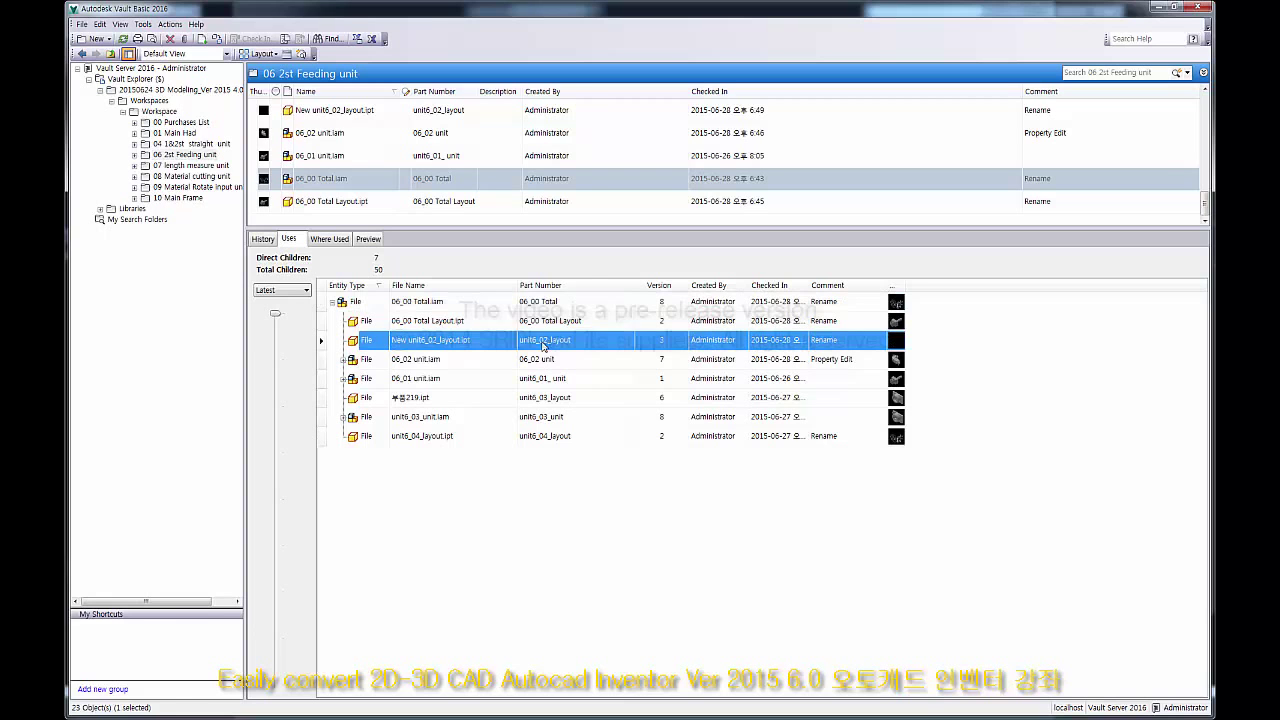
pyautogui.rightClick(544, 346)
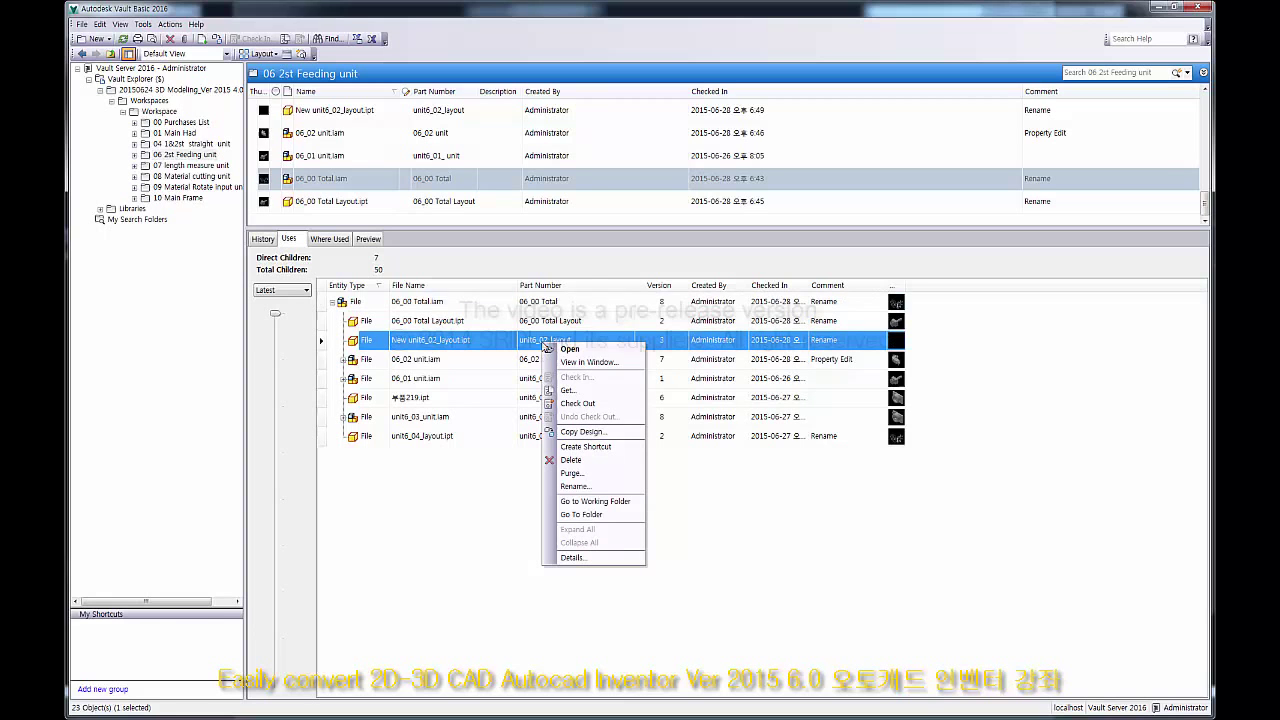
pyautogui.click(604, 488)
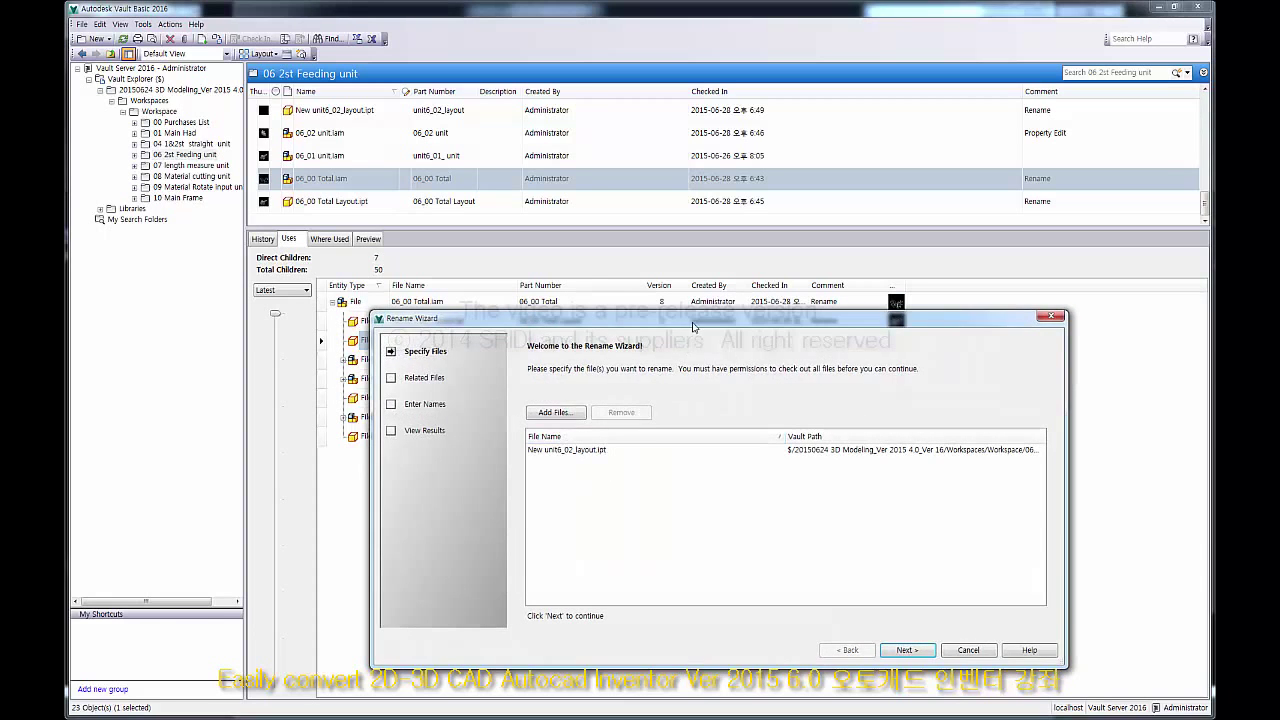
pyautogui.moveTo(695, 326); pyautogui.dragTo(606, 376)
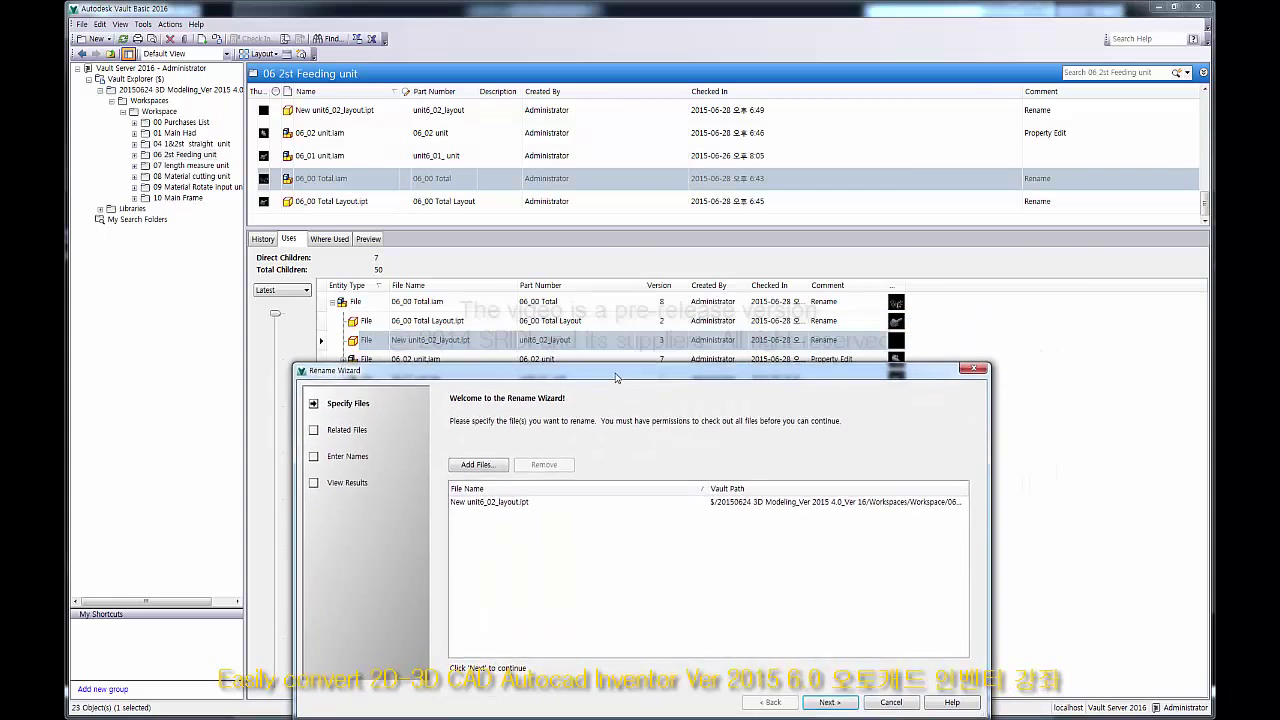
pyautogui.click(829, 700)
pyautogui.click(630, 510)
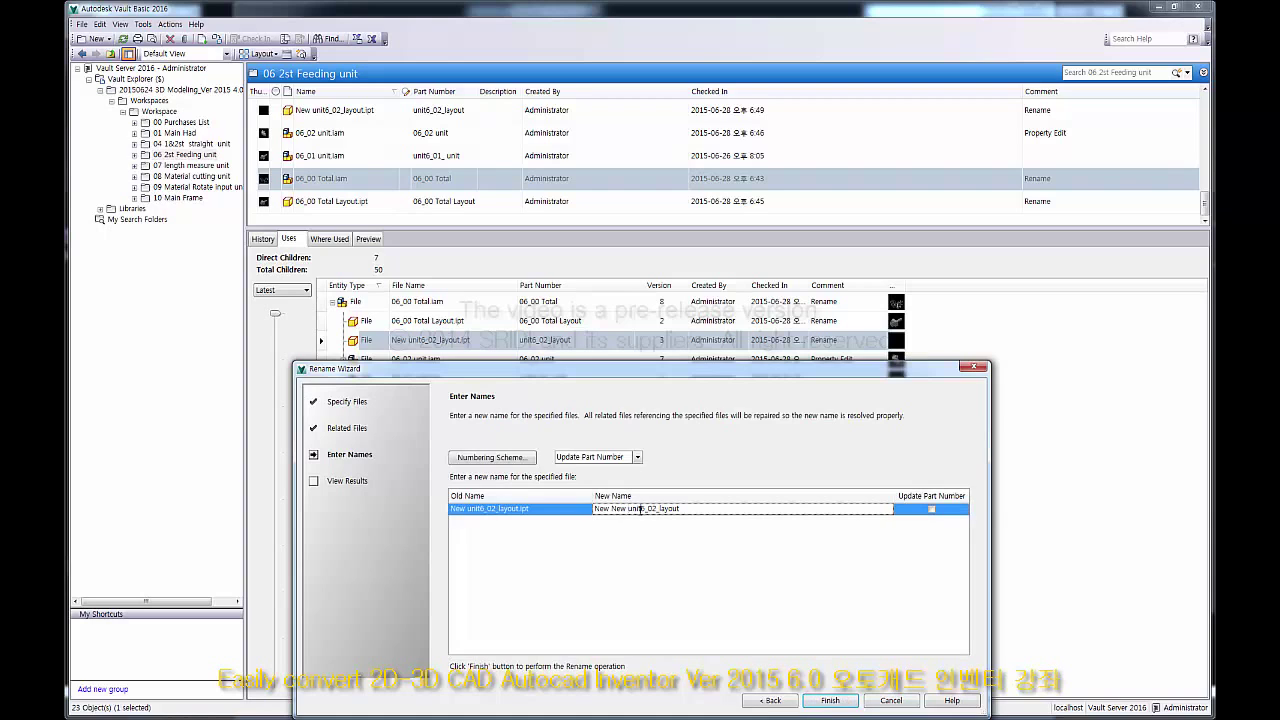
pyautogui.moveTo(641, 510); pyautogui.dragTo(594, 510)
pyautogui.press('Delete')
pyautogui.write('0')
pyautogui.moveTo(629, 372); pyautogui.dragTo(622, 402)
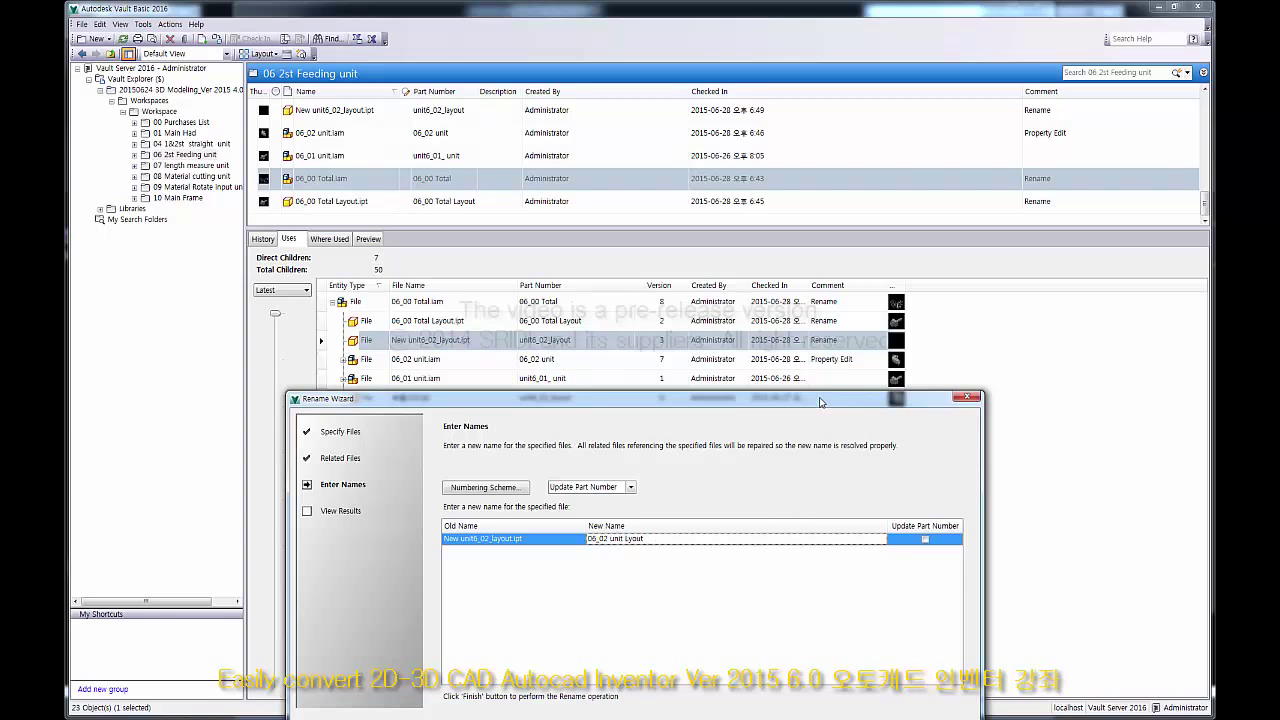
pyautogui.moveTo(820, 401); pyautogui.dragTo(820, 439)
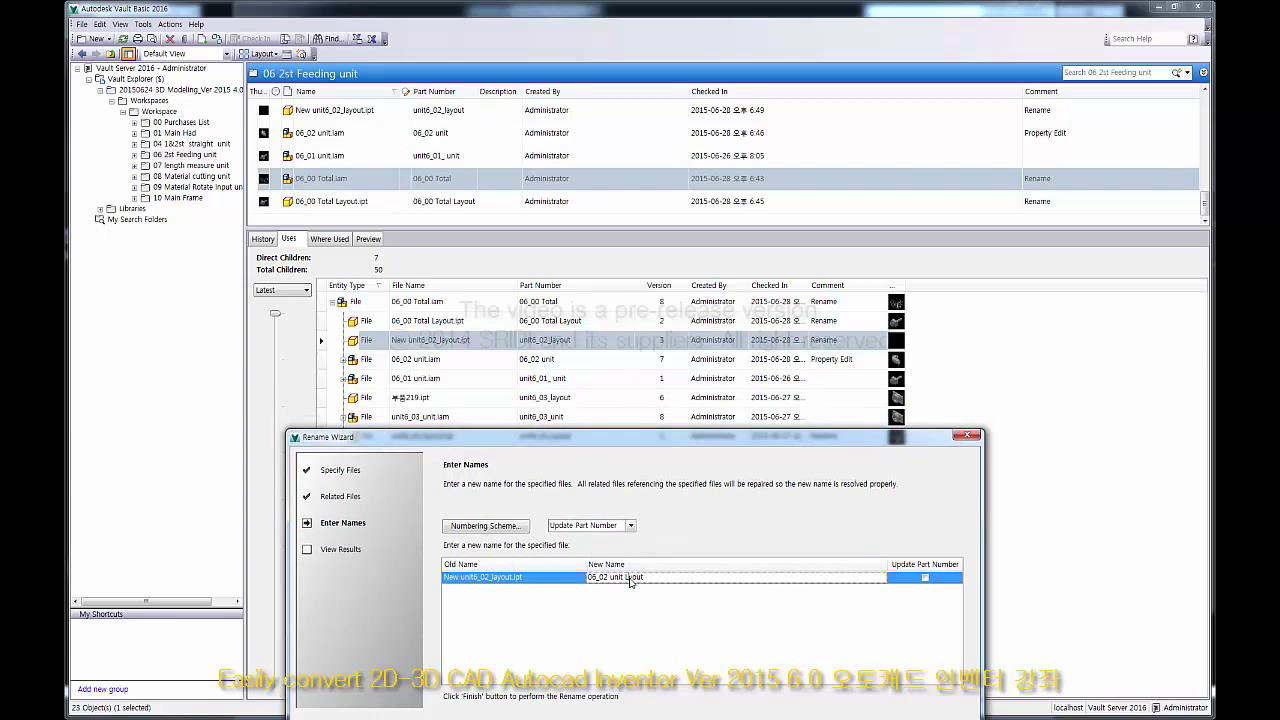
pyautogui.write('a')
# Step: Enable the part number update for the layout file, run the rename and close the wizard
pyautogui.click(925, 577)
pyautogui.moveTo(919, 439); pyautogui.dragTo(925, 382)
pyautogui.click(830, 675)
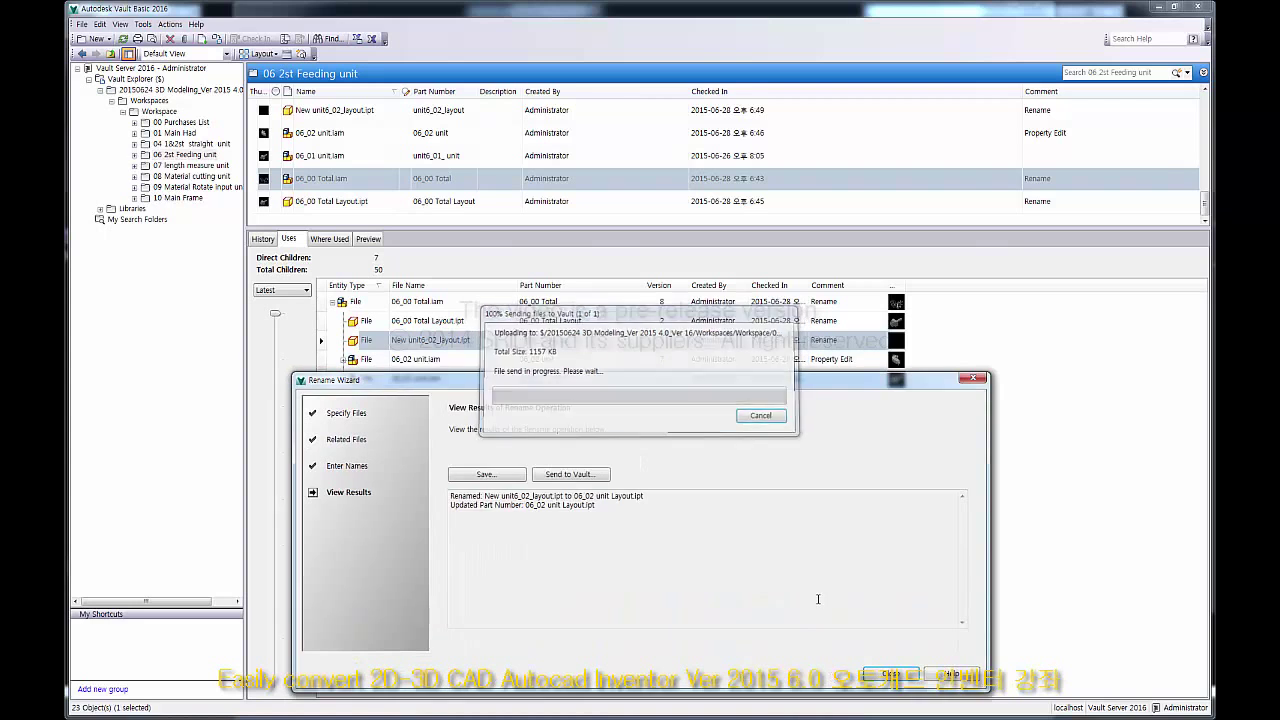
pyautogui.click(880, 676)
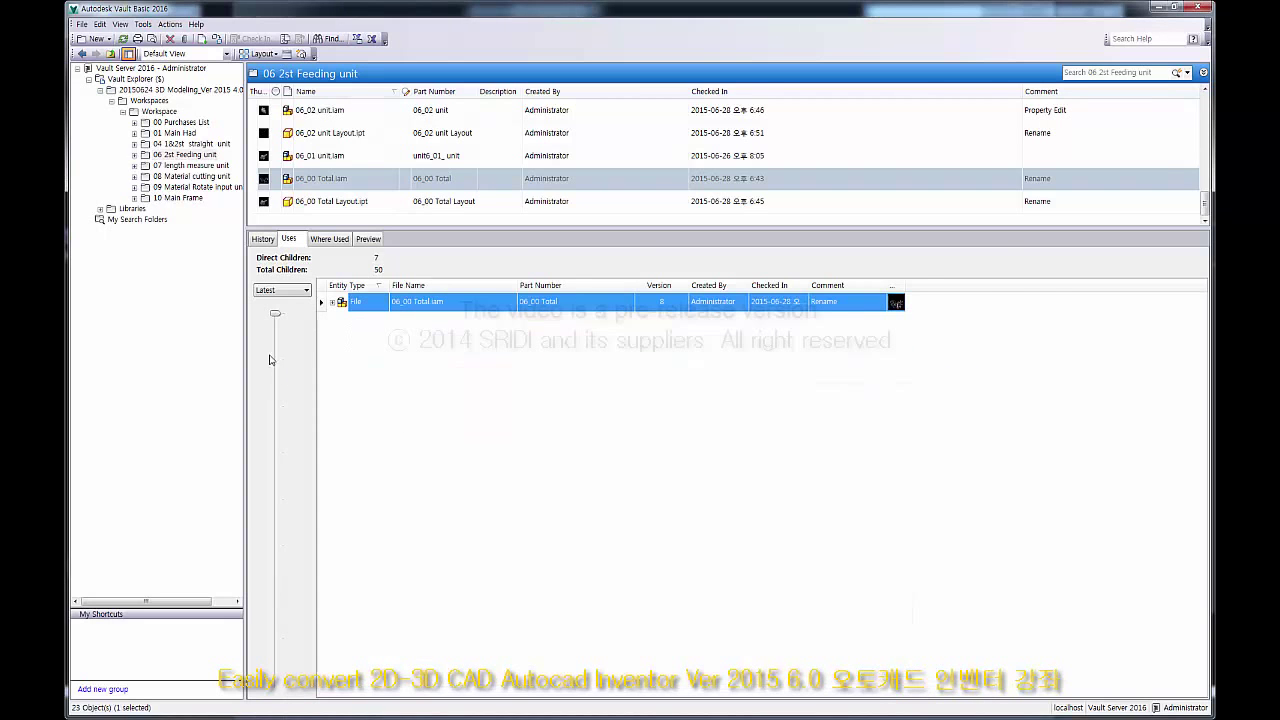
# Step: Expand 06_00 Total.iam and check the part numbers of 06_00 Total Layout.ipt, 06_02 unit Layout.ipt and 06_02 unit.iam
pyautogui.click(332, 302)
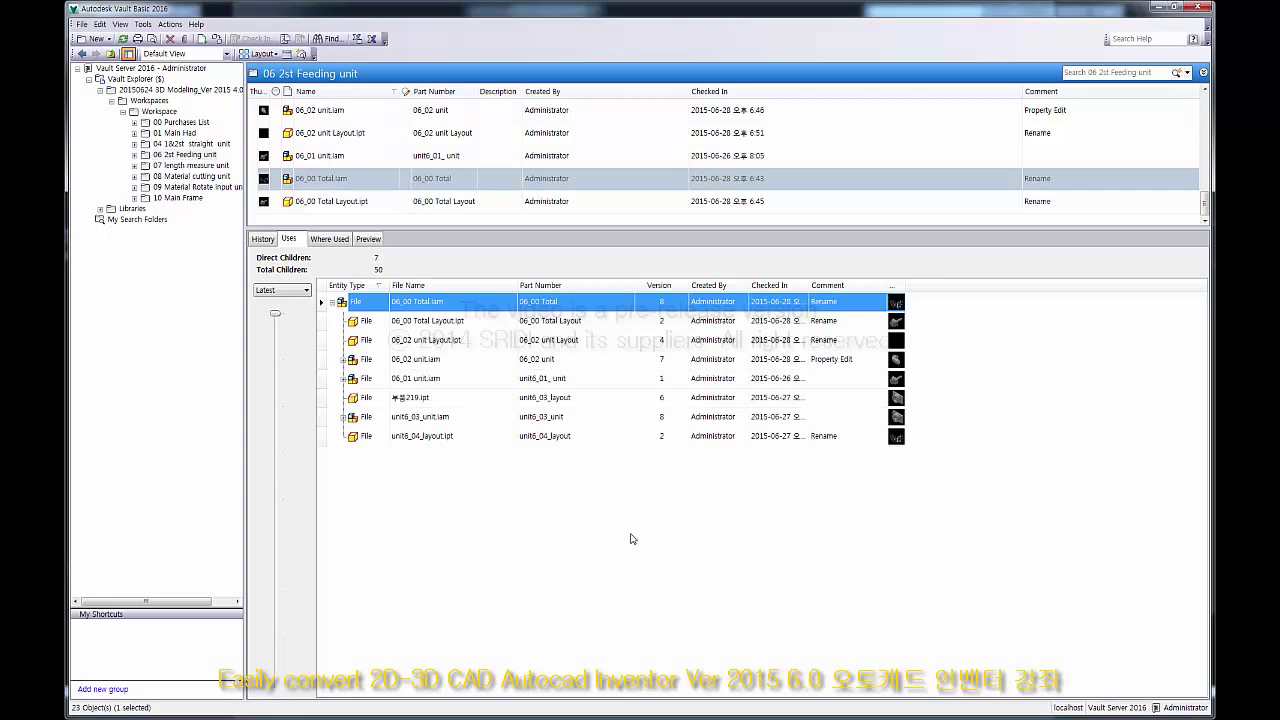
pyautogui.click(557, 322)
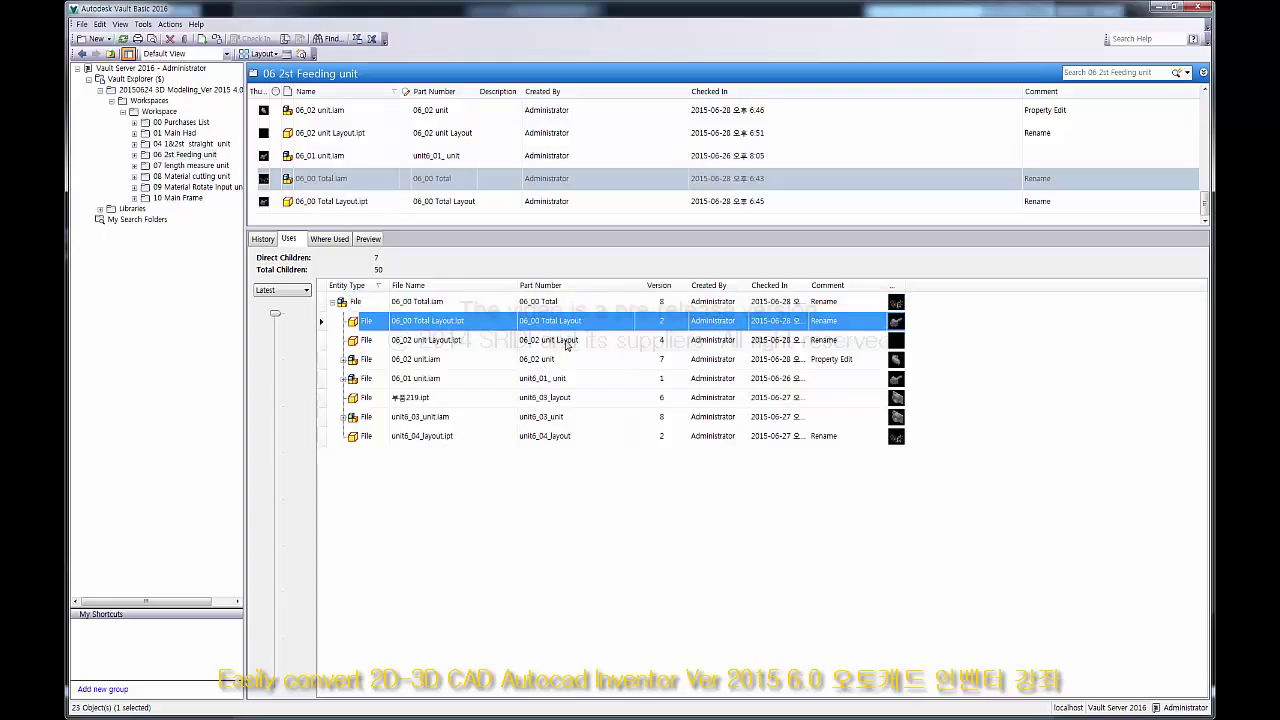
pyautogui.click(566, 345)
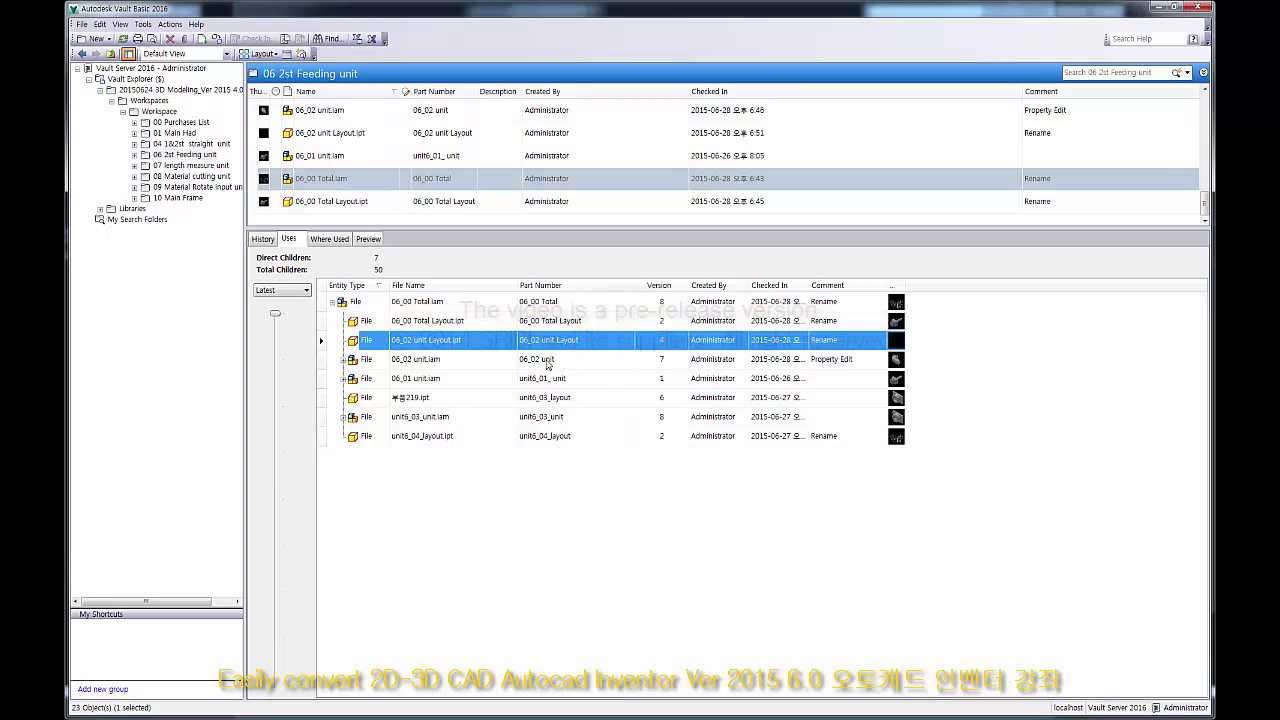
pyautogui.click(547, 364)
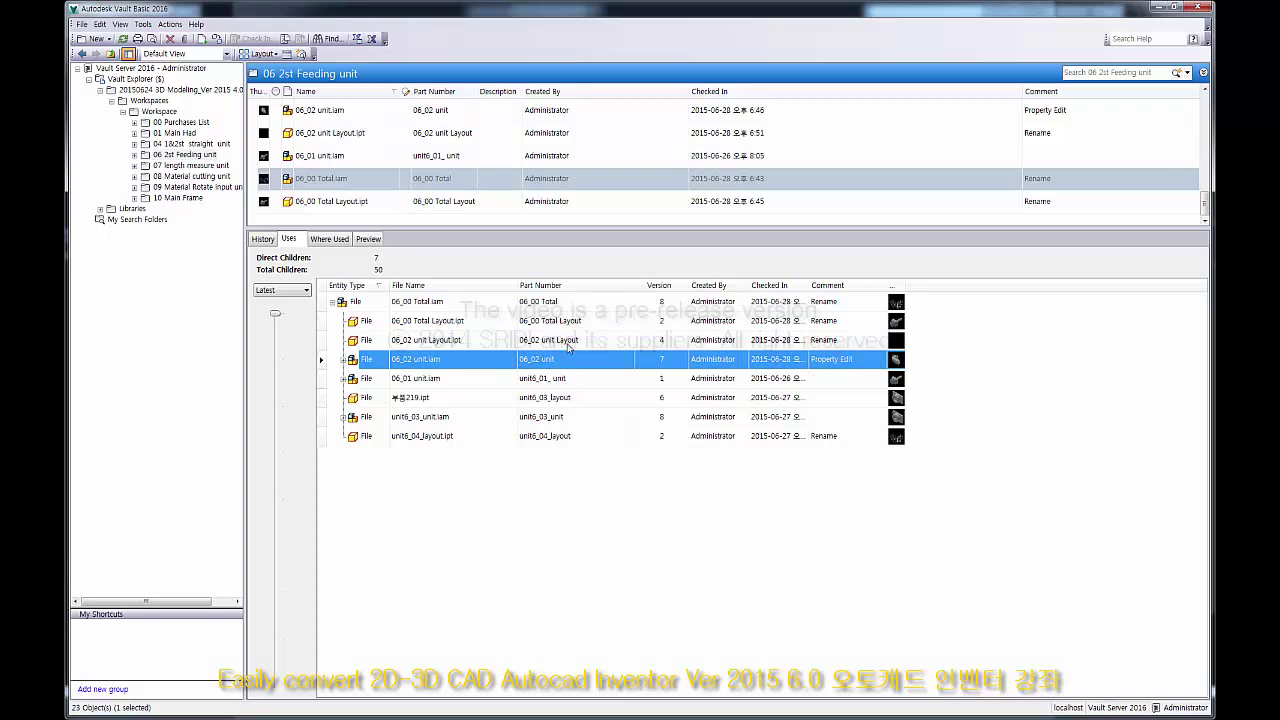
# Step: Start renaming 06_02 unit Layout.ipt from the list of used files and remove the New prefix through the numbering scheme
pyautogui.click(569, 343)
pyautogui.rightClick(570, 347)
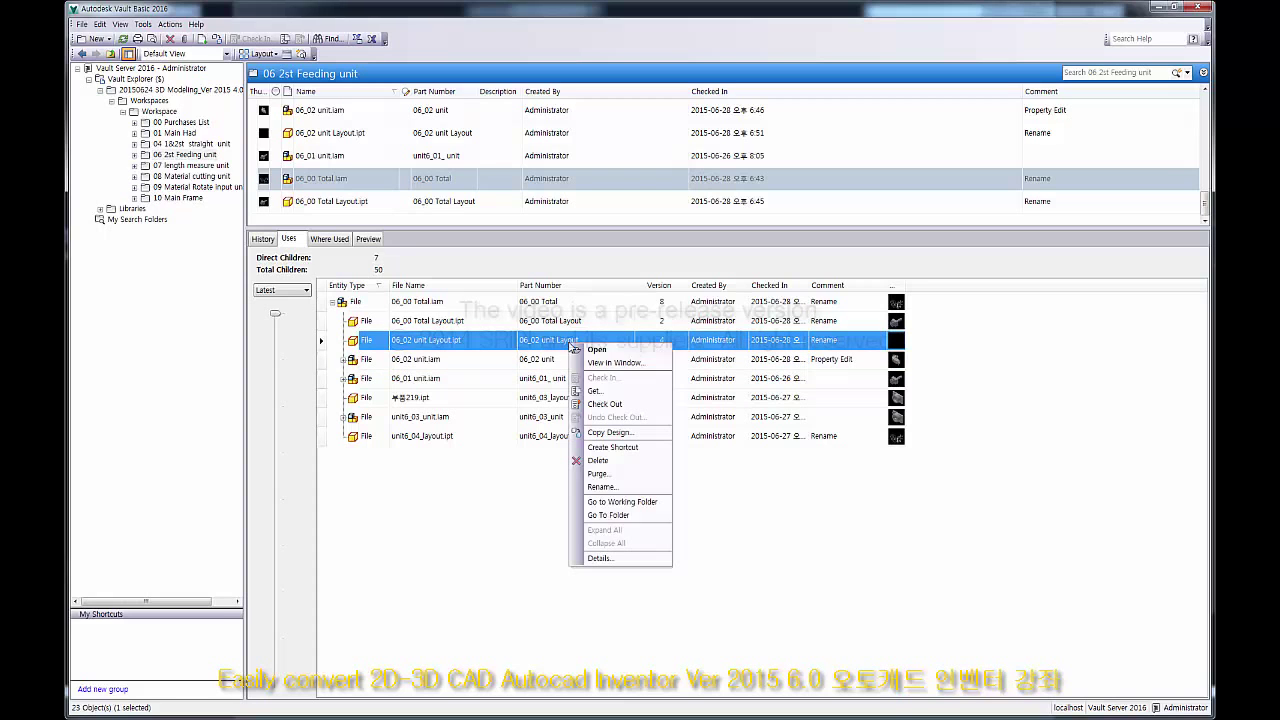
pyautogui.click(608, 487)
pyautogui.click(822, 676)
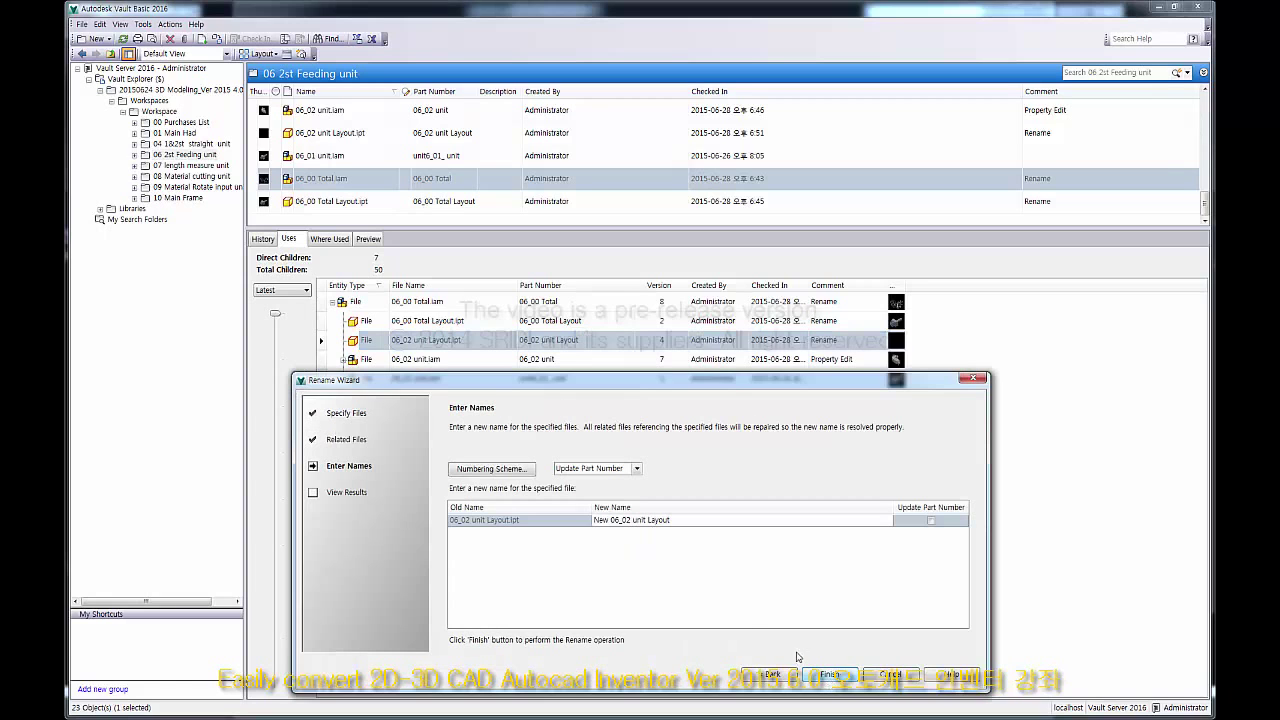
pyautogui.click(479, 474)
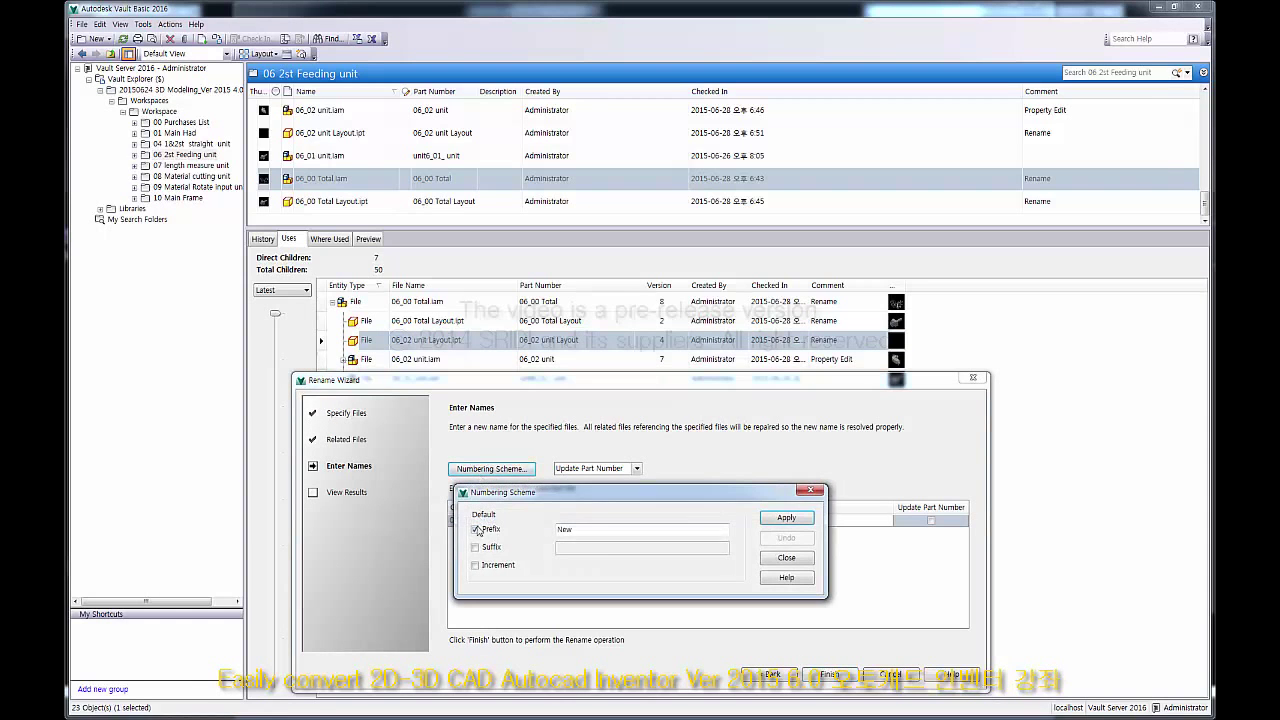
pyautogui.click(475, 529)
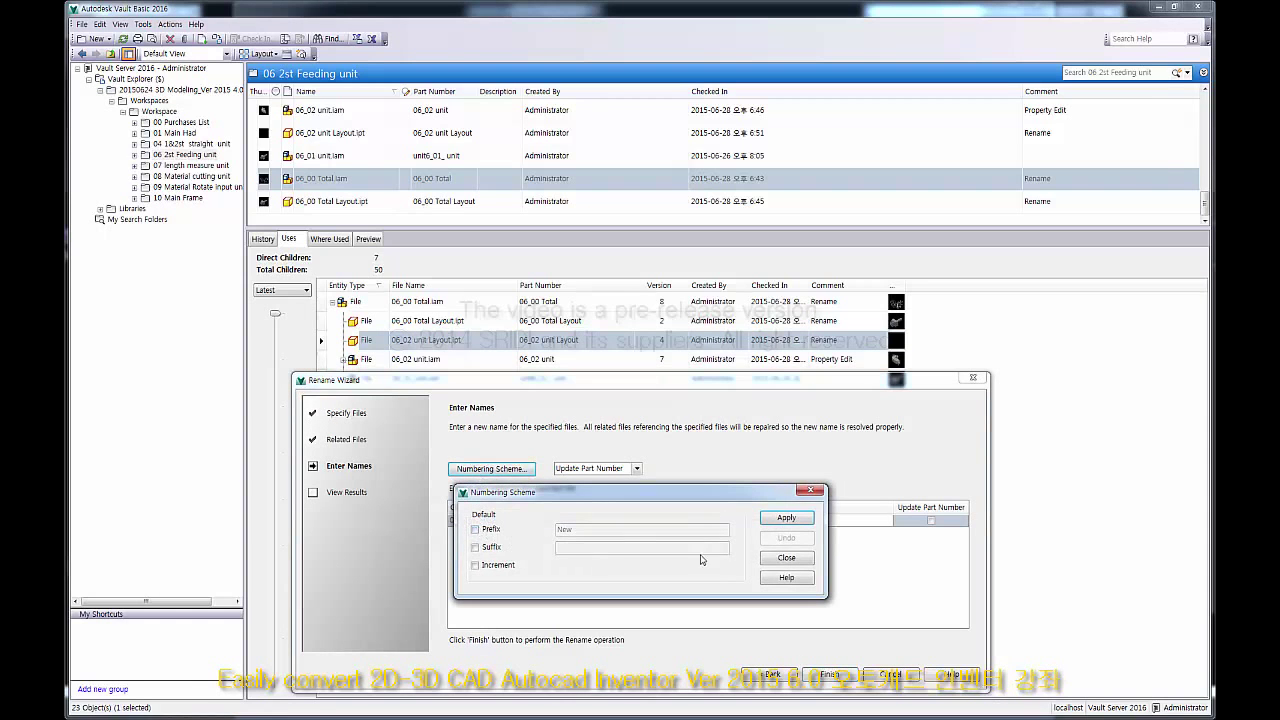
pyautogui.click(787, 557)
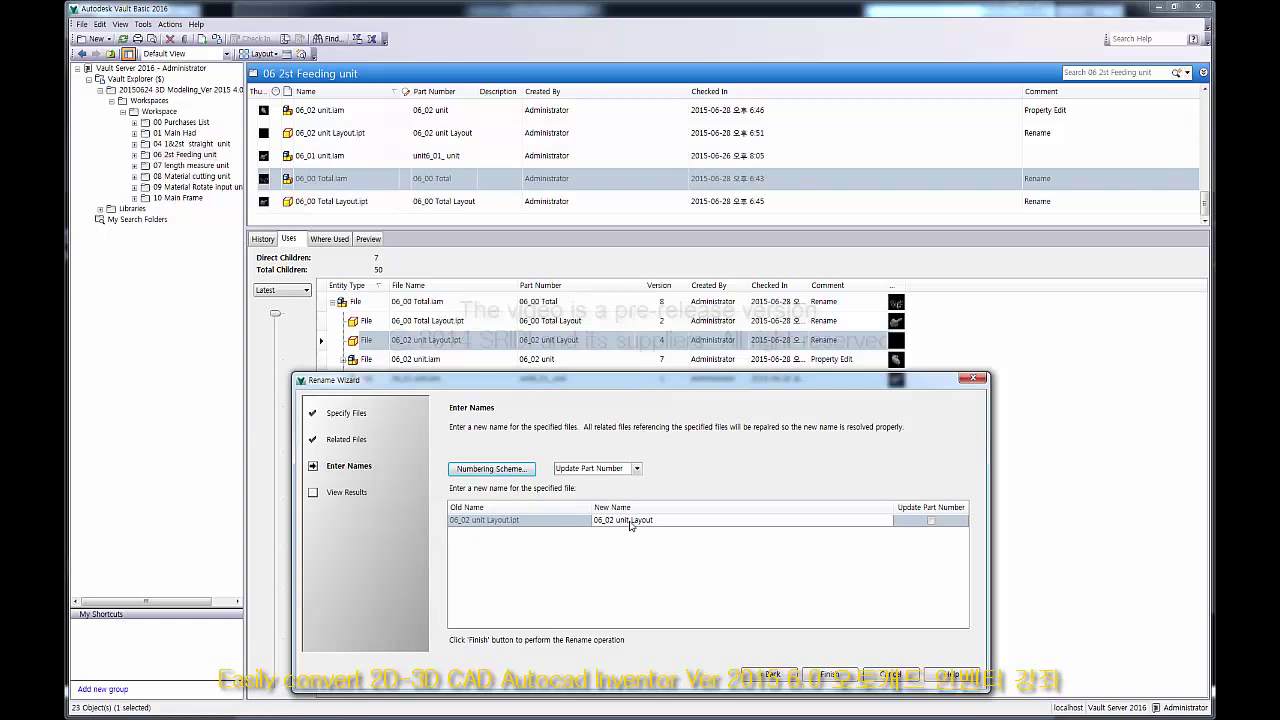
# Step: Enter 06_02 unit_Layout as the layout file's new name, run the rename and close the wizard
pyautogui.click(633, 522)
pyautogui.press('BackSpace')
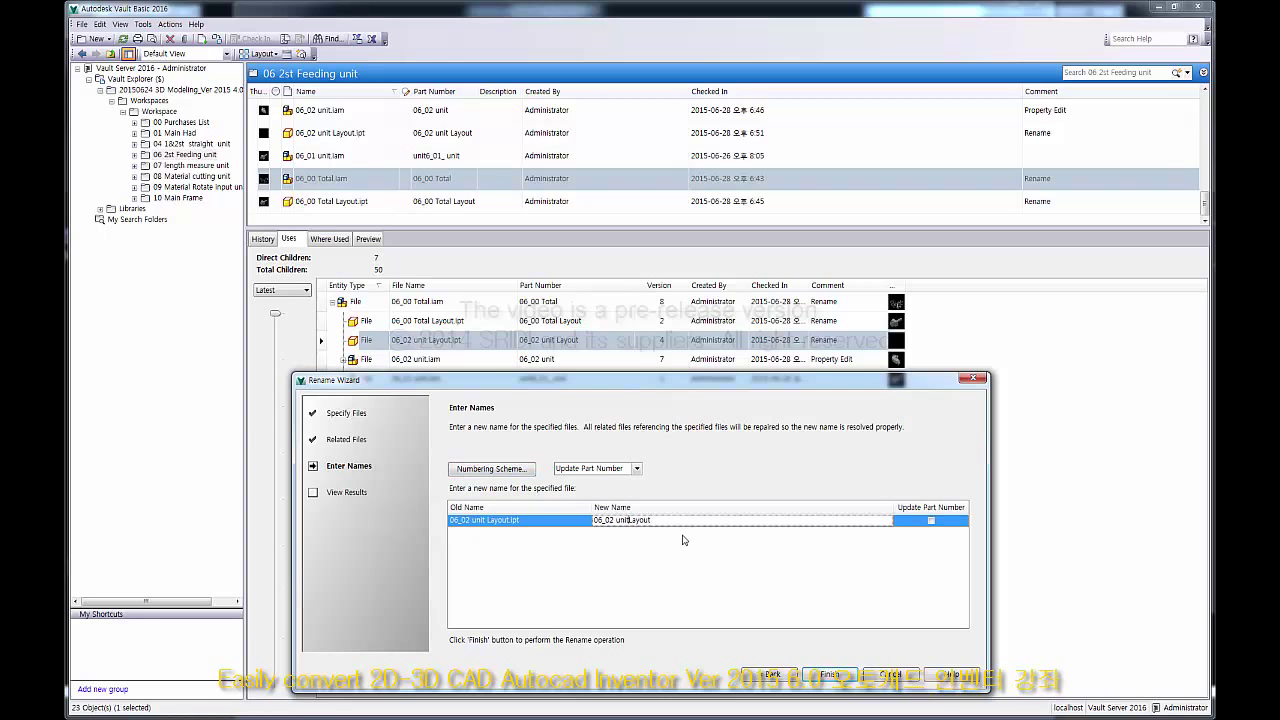
pyautogui.write('_')
pyautogui.click(845, 676)
pyautogui.click(896, 678)
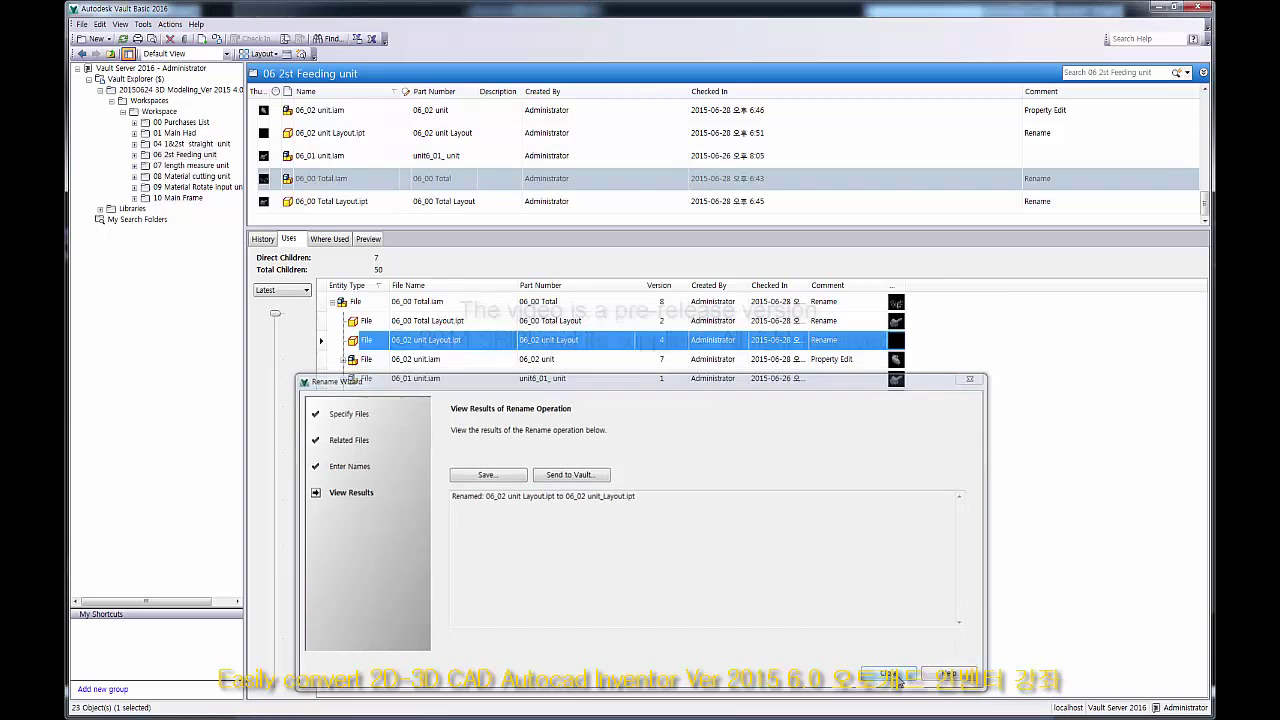
# Step: Expand 06_00 Total.iam and compare the file names and part numbers of 06_02 unit_Layout.ipt and 06_02 unit.iam
pyautogui.click(333, 302)
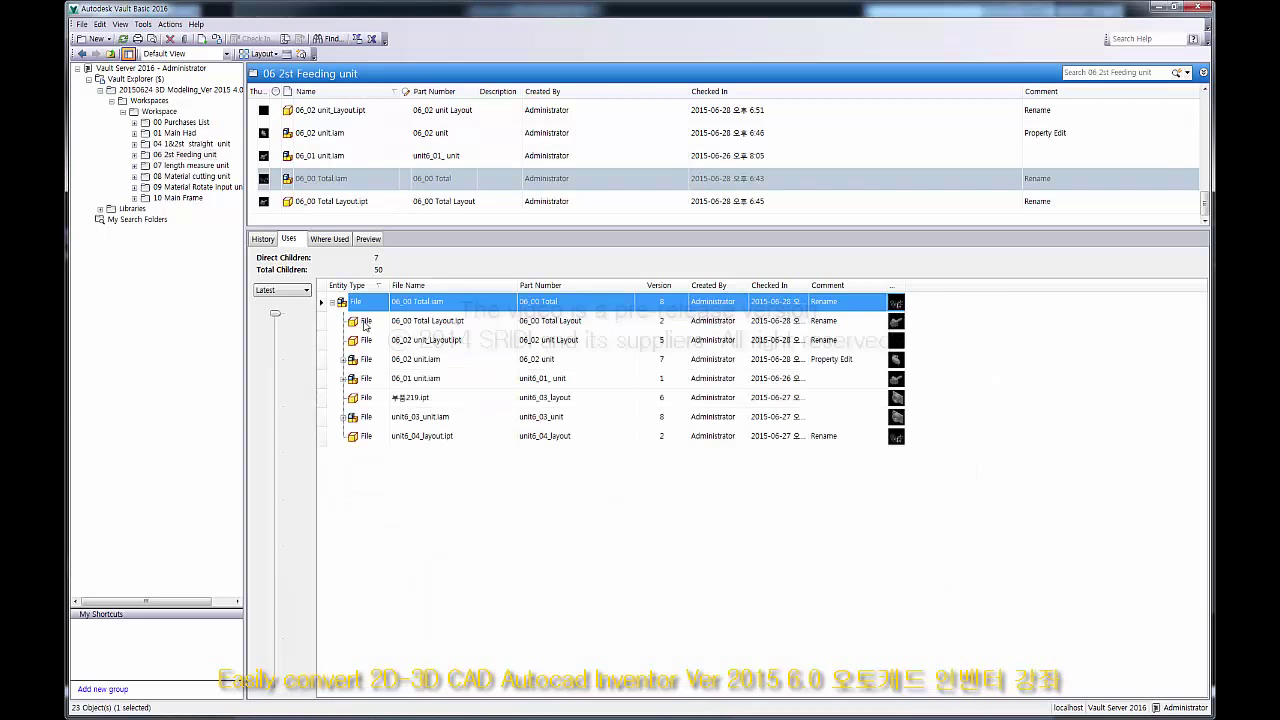
pyautogui.click(570, 343)
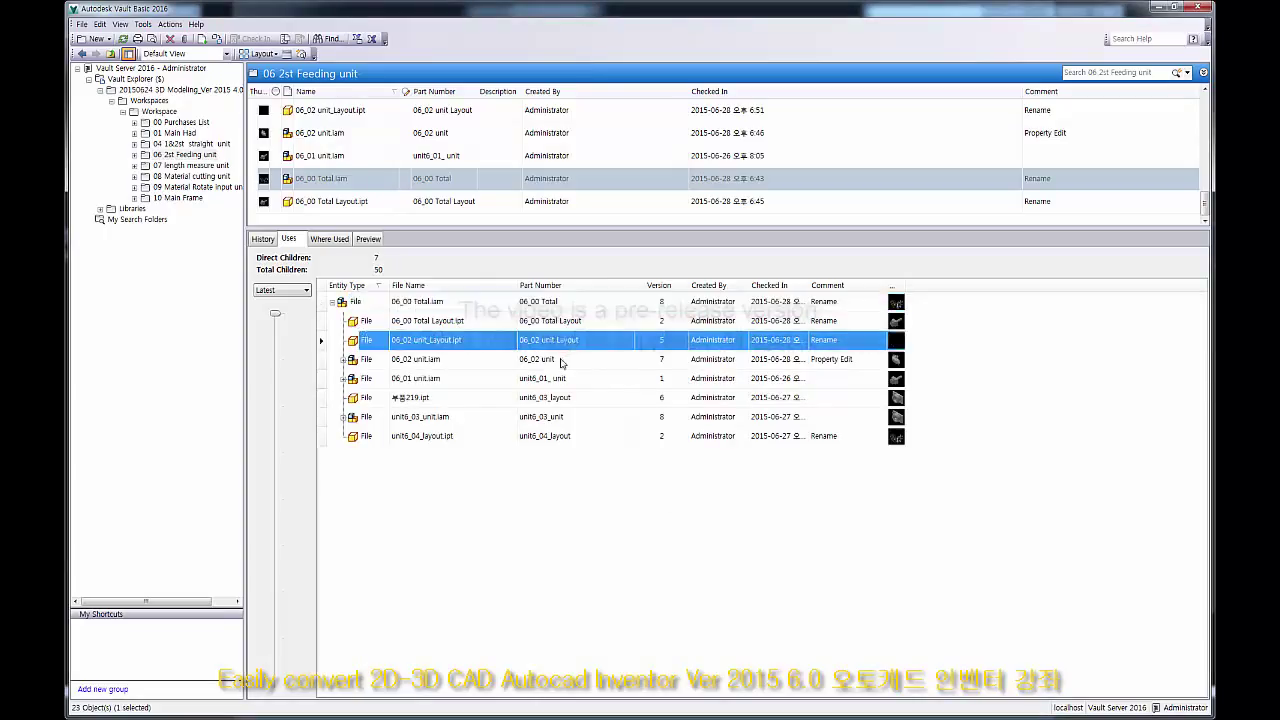
pyautogui.click(564, 362)
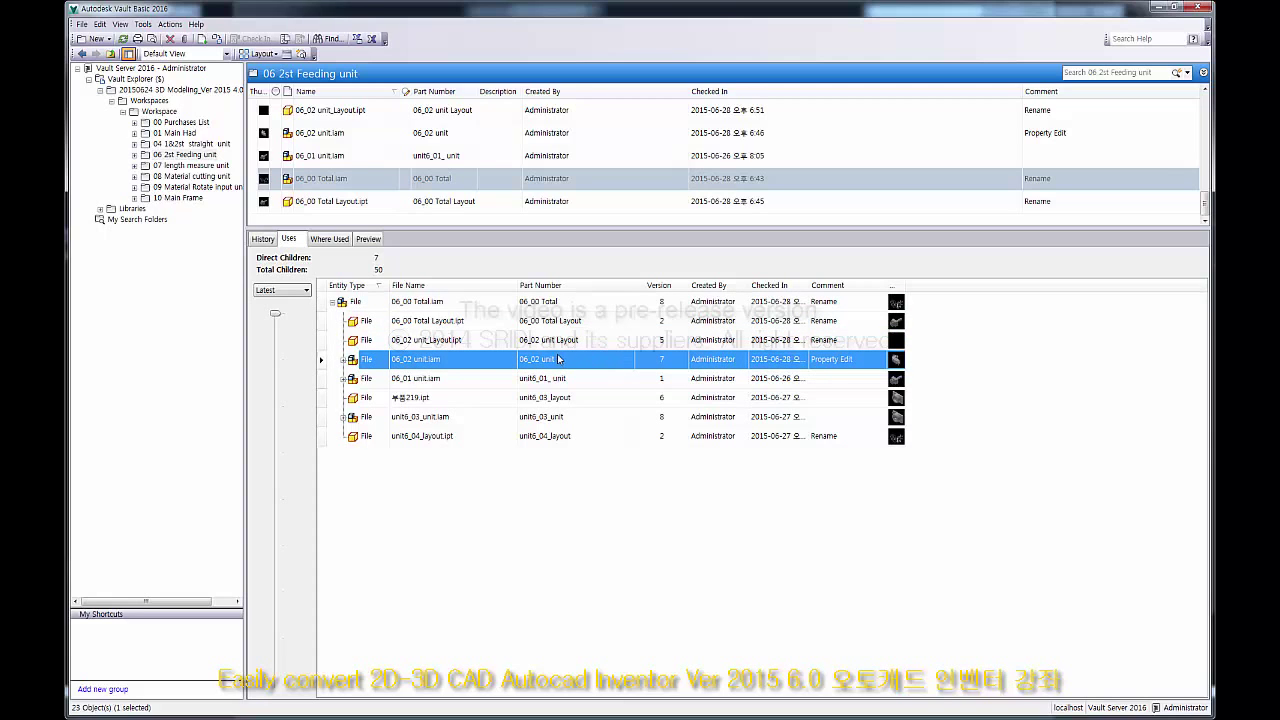
pyautogui.click(458, 342)
pyautogui.click(441, 362)
pyautogui.click(457, 341)
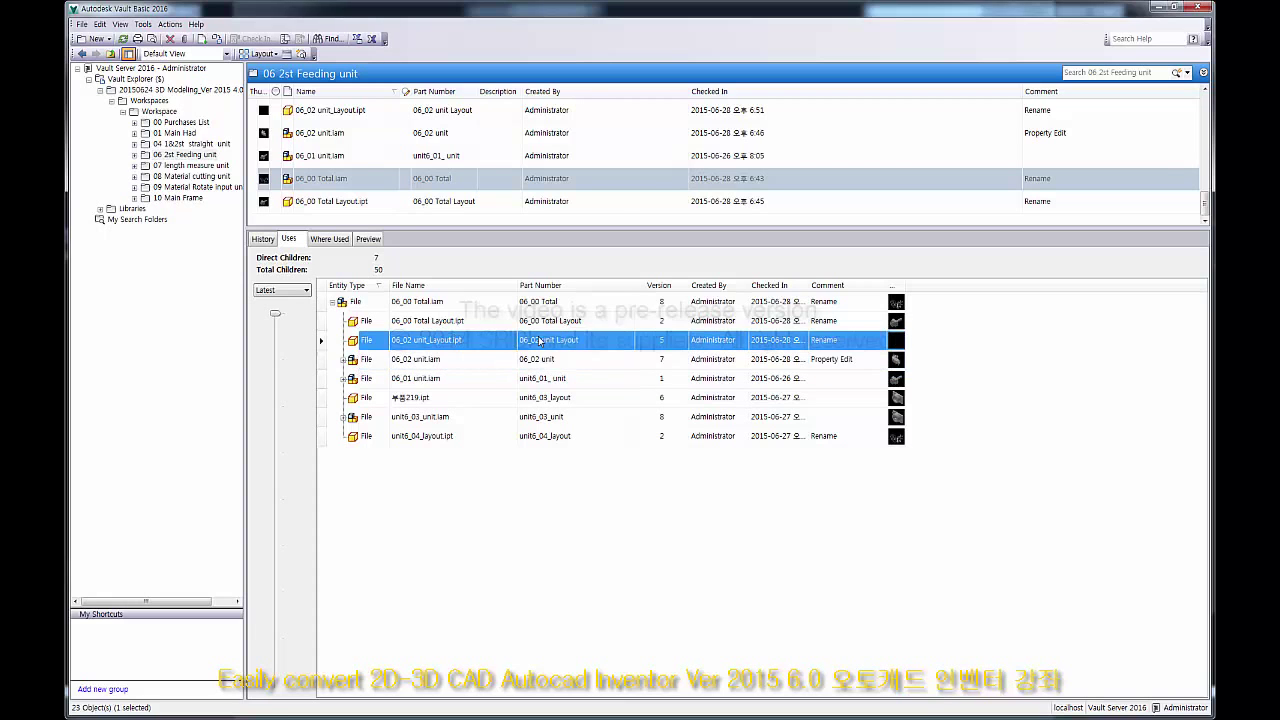
pyautogui.click(540, 358)
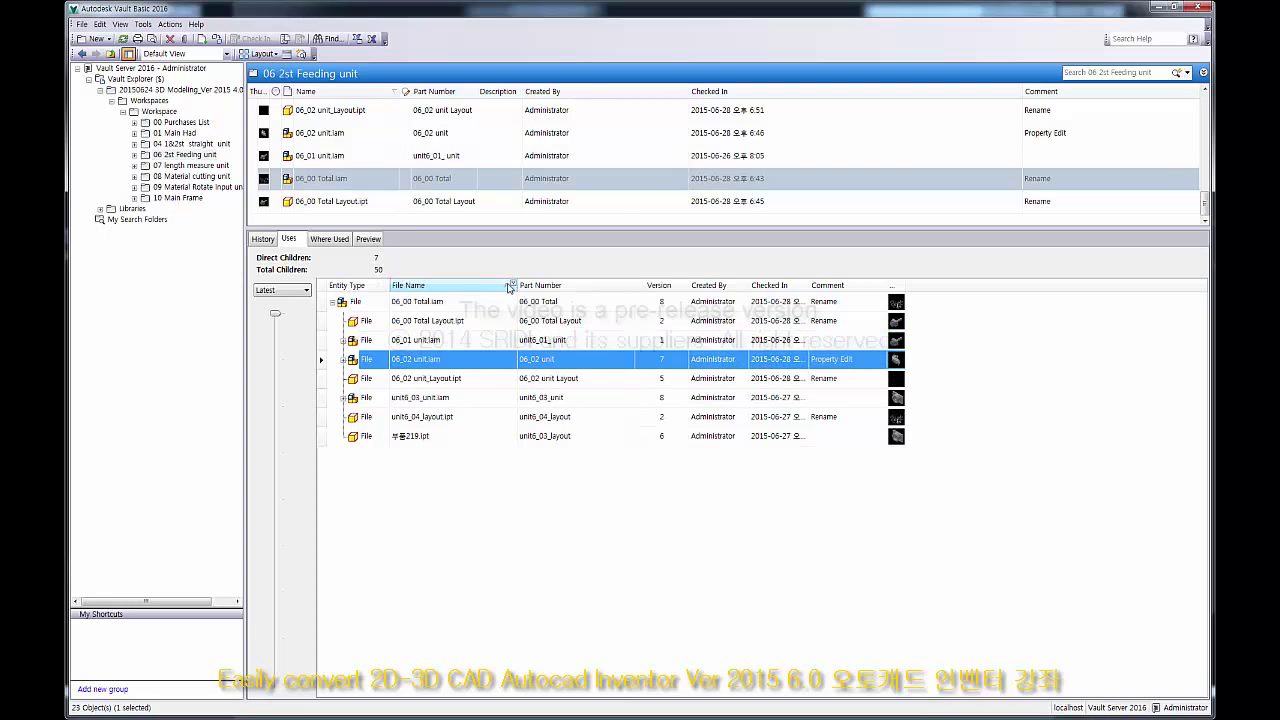
# Step: Sort the used files by file name in ascending order and compare the order of the 06_01 and 06_02 files
pyautogui.click(500, 287)
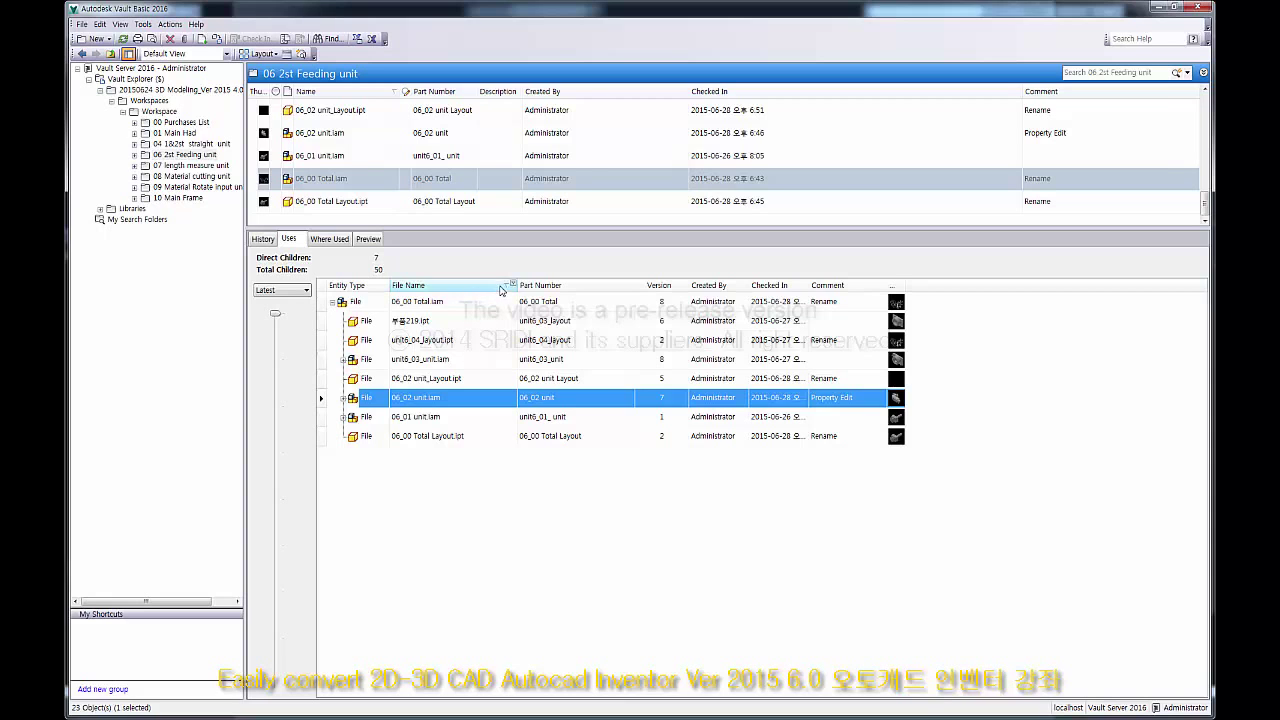
pyautogui.click(504, 288)
pyautogui.click(455, 342)
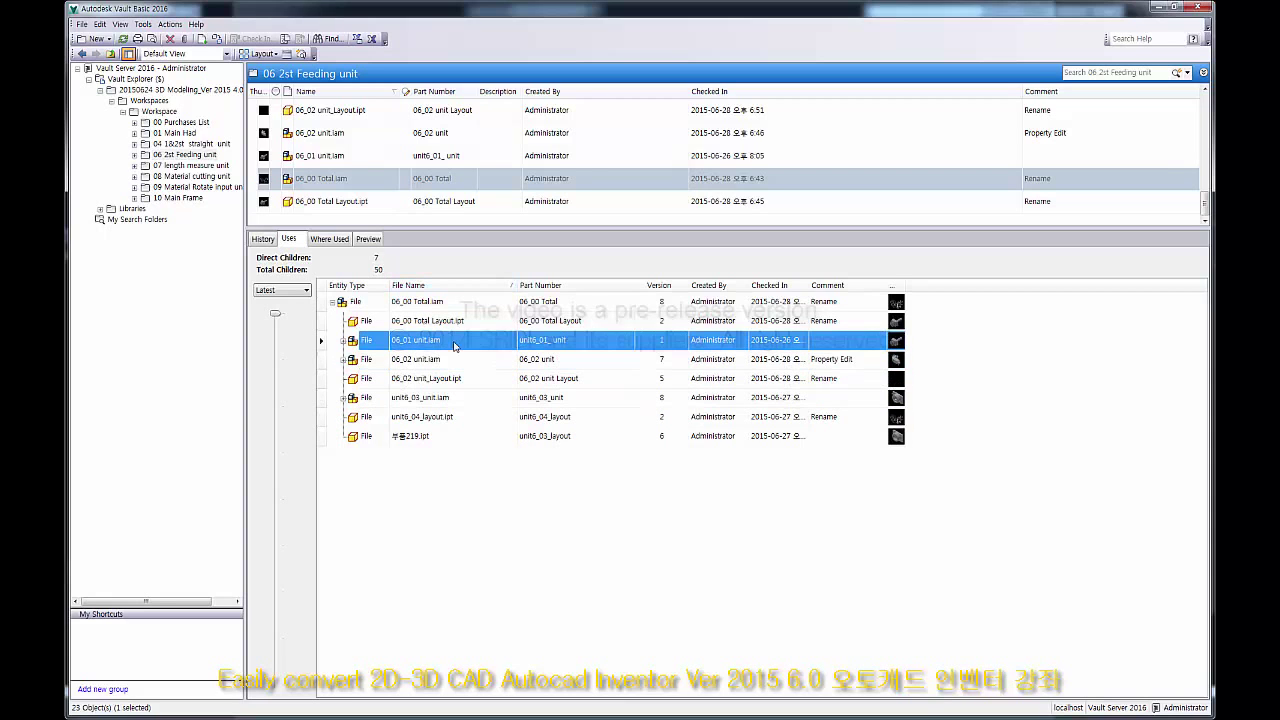
pyautogui.click(449, 362)
pyautogui.click(449, 384)
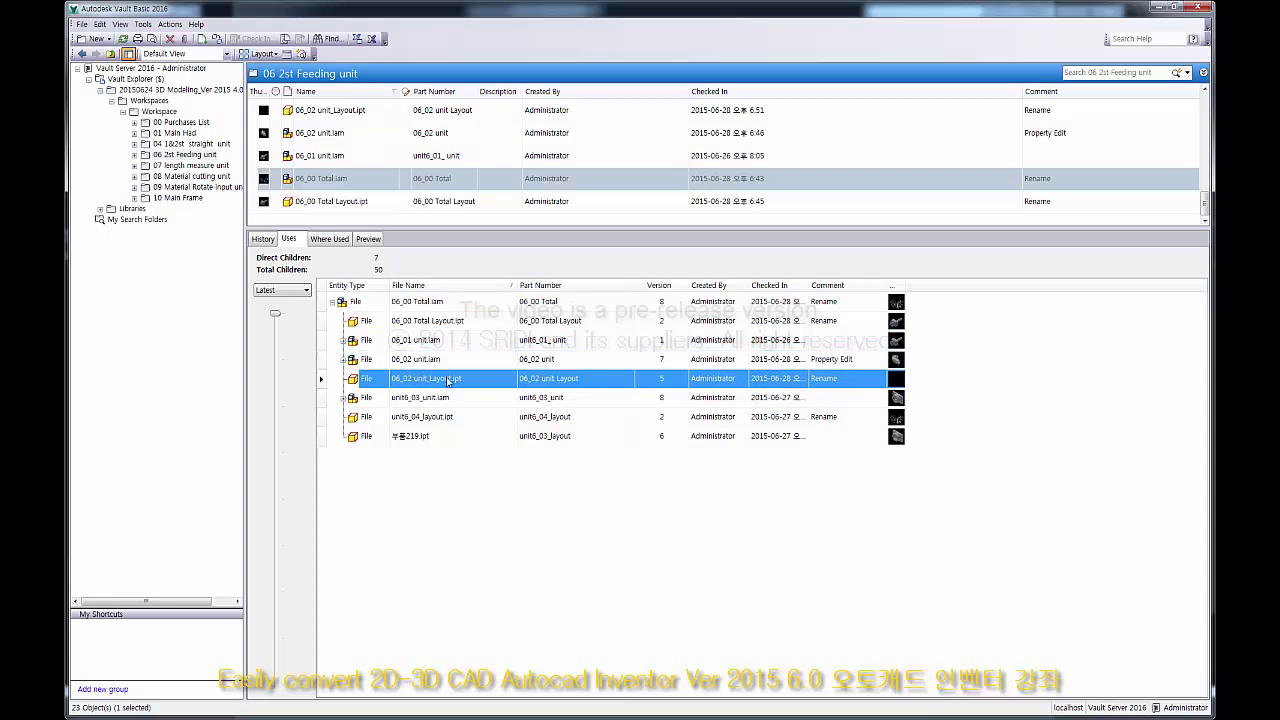
pyautogui.click(443, 363)
pyautogui.click(448, 381)
# Step: Start renaming 06_02 unit_Layout.ipt and apply a numbering scheme without the New prefix
pyautogui.rightClick(573, 382)
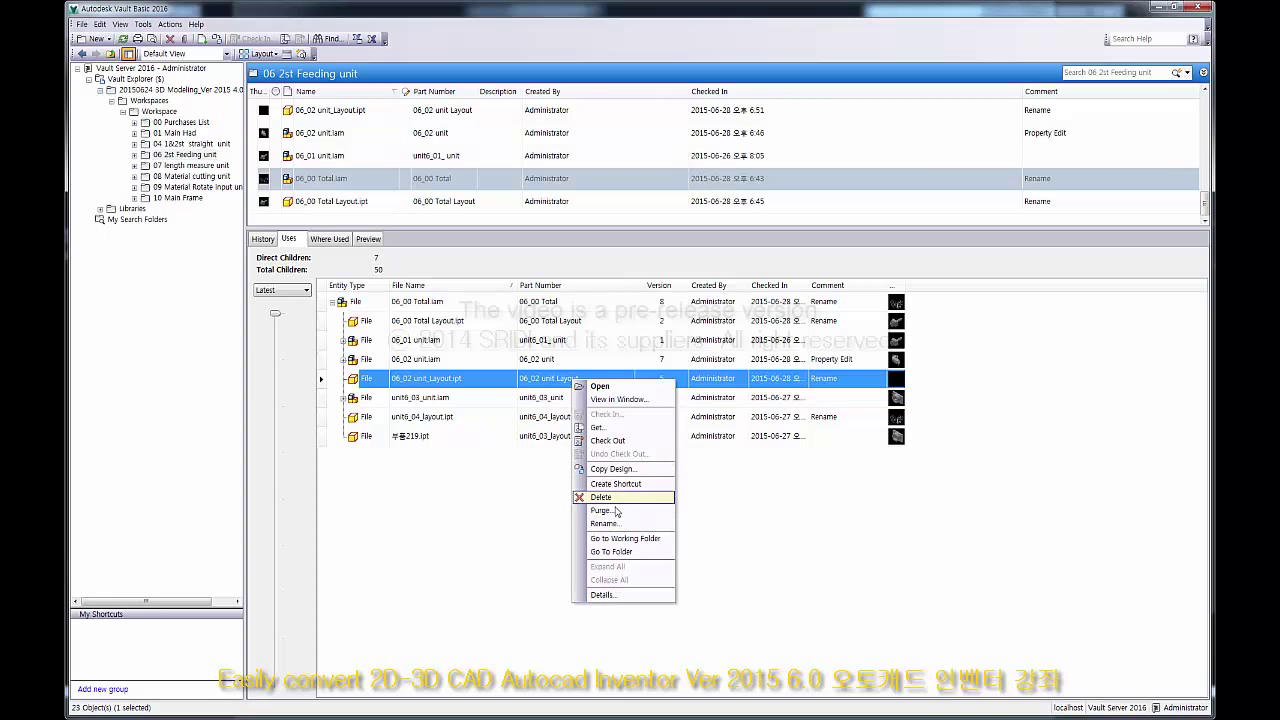
pyautogui.click(605, 523)
pyautogui.click(830, 672)
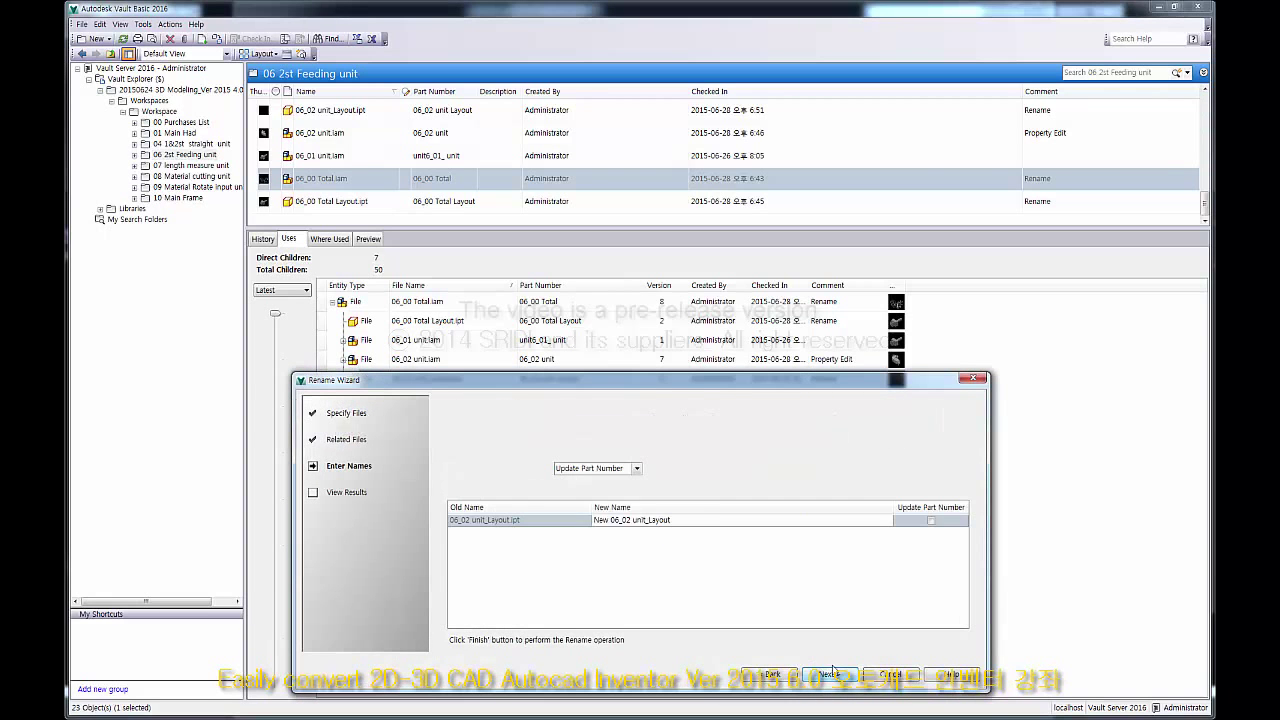
pyautogui.click(500, 470)
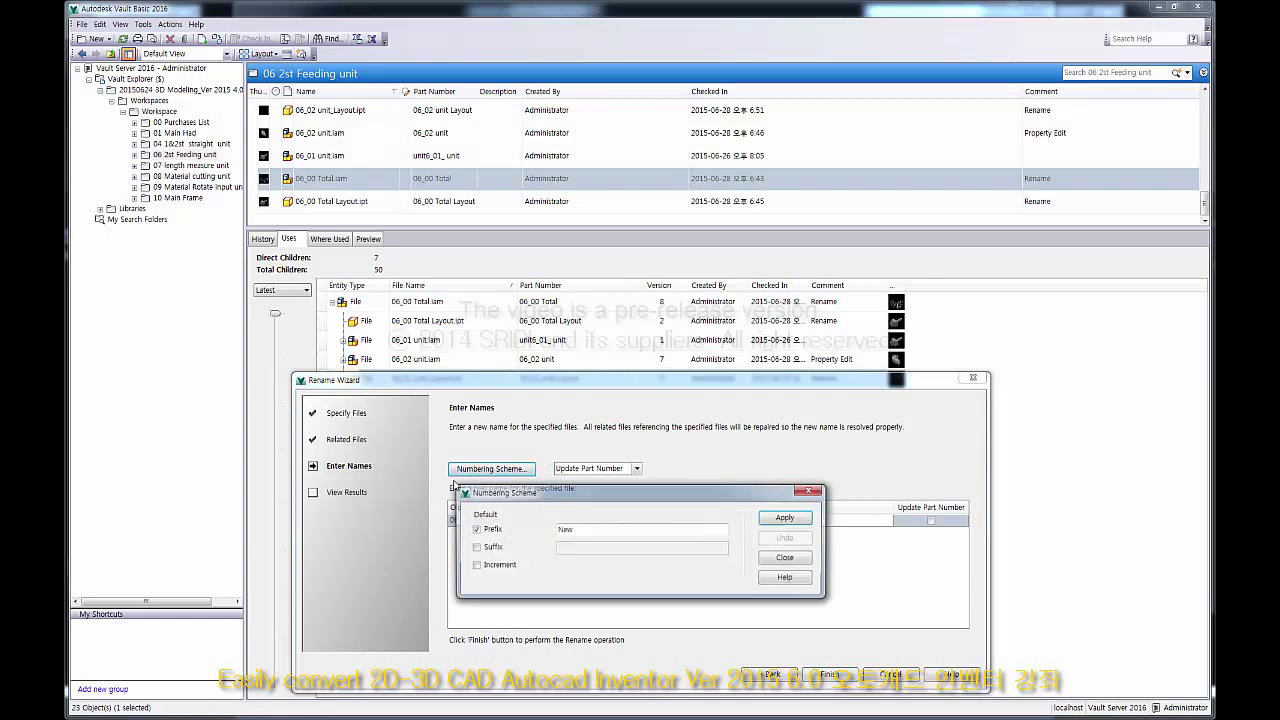
pyautogui.click(476, 529)
pyautogui.click(785, 518)
pyautogui.click(786, 558)
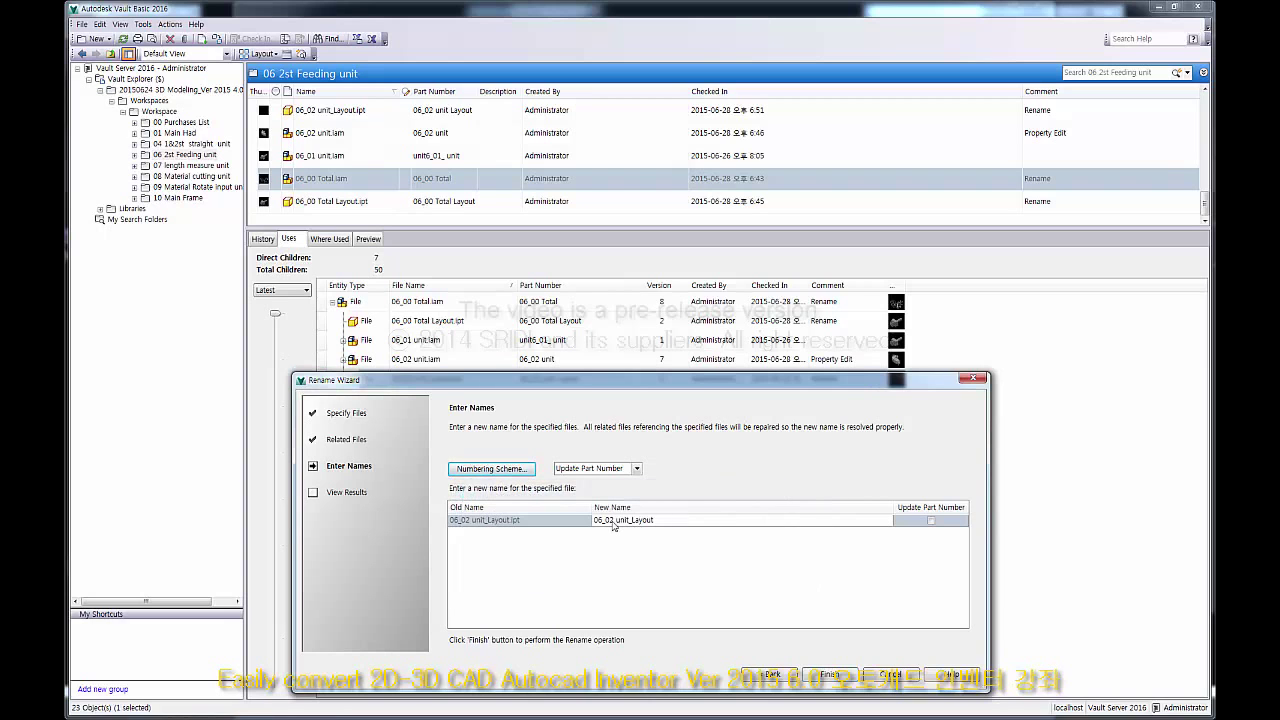
# Step: Set the new name to 06_02 unit Layout, enable its part number update, run the rename and close the wizard
pyautogui.click(614, 522)
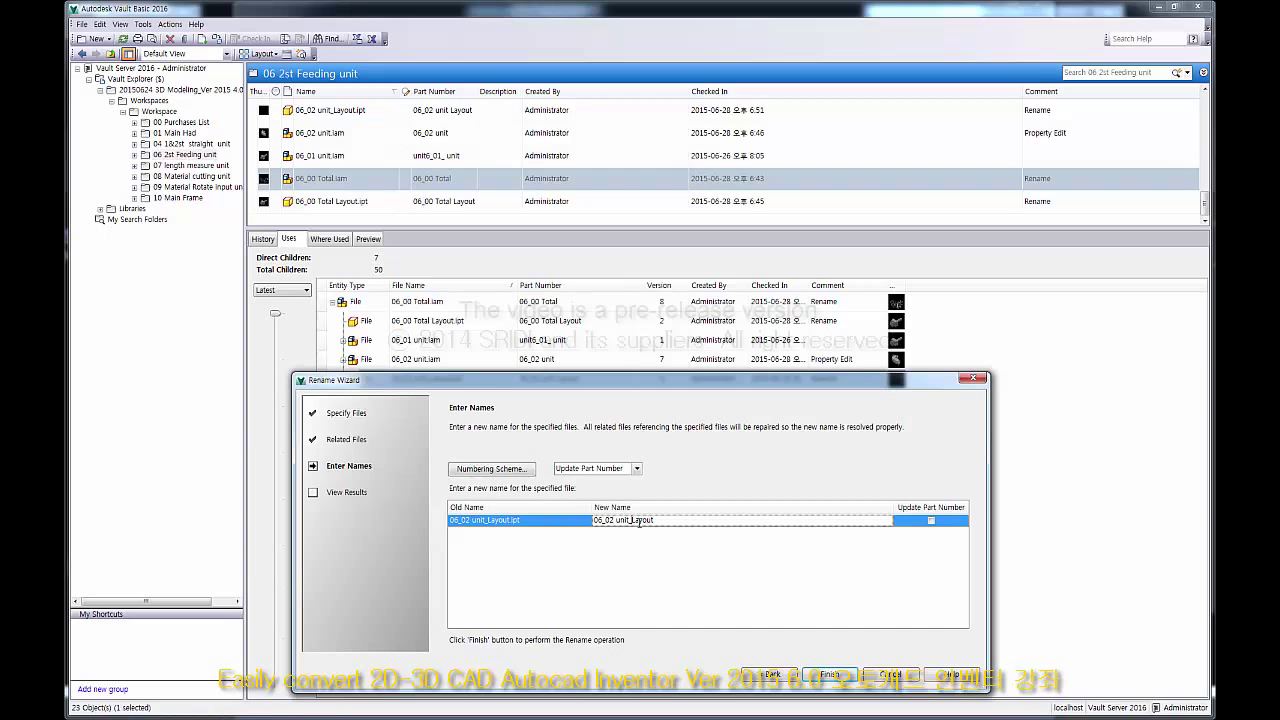
pyautogui.press('Left')
pyautogui.press('Left')
pyautogui.press('Left')
pyautogui.press('Left')
pyautogui.press('Left')
pyautogui.press('Left')
pyautogui.press('BackSpace')
pyautogui.click(931, 521)
pyautogui.click(830, 675)
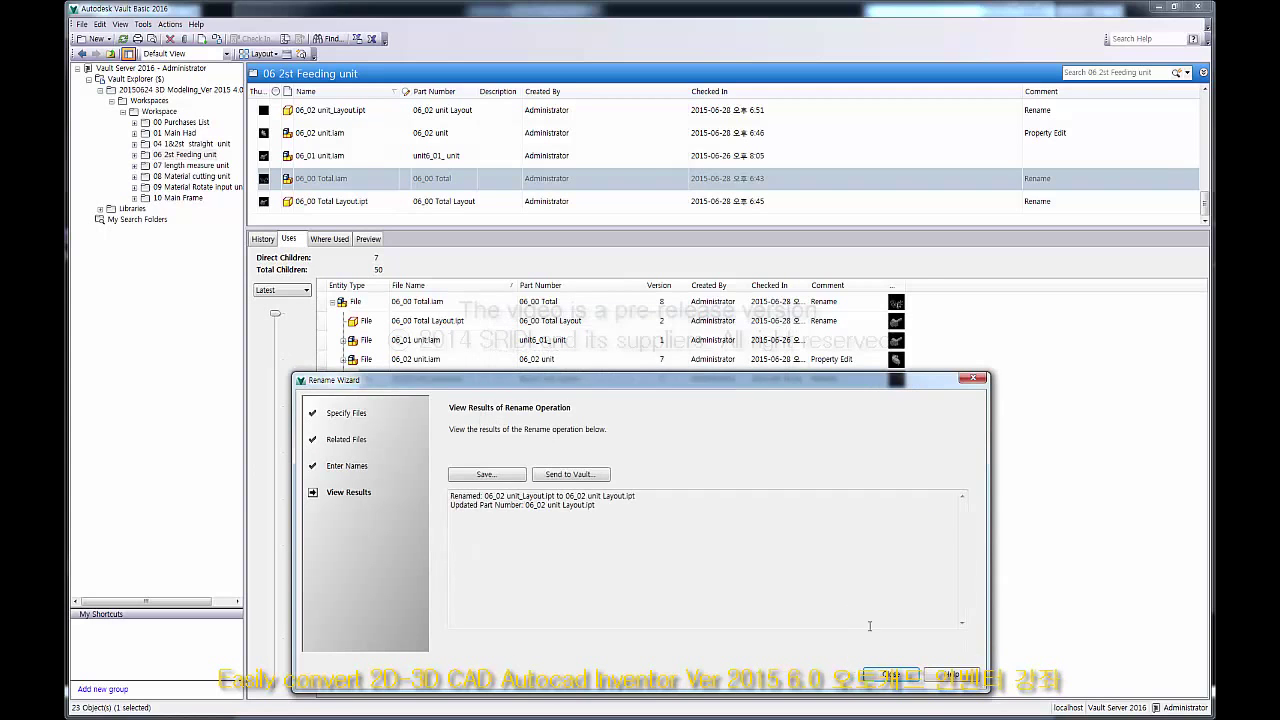
pyautogui.click(890, 673)
# Step: Expand 06_00 Total.iam, sort its used files by part number and examine the part numbers of the unit and layout files
pyautogui.click(332, 302)
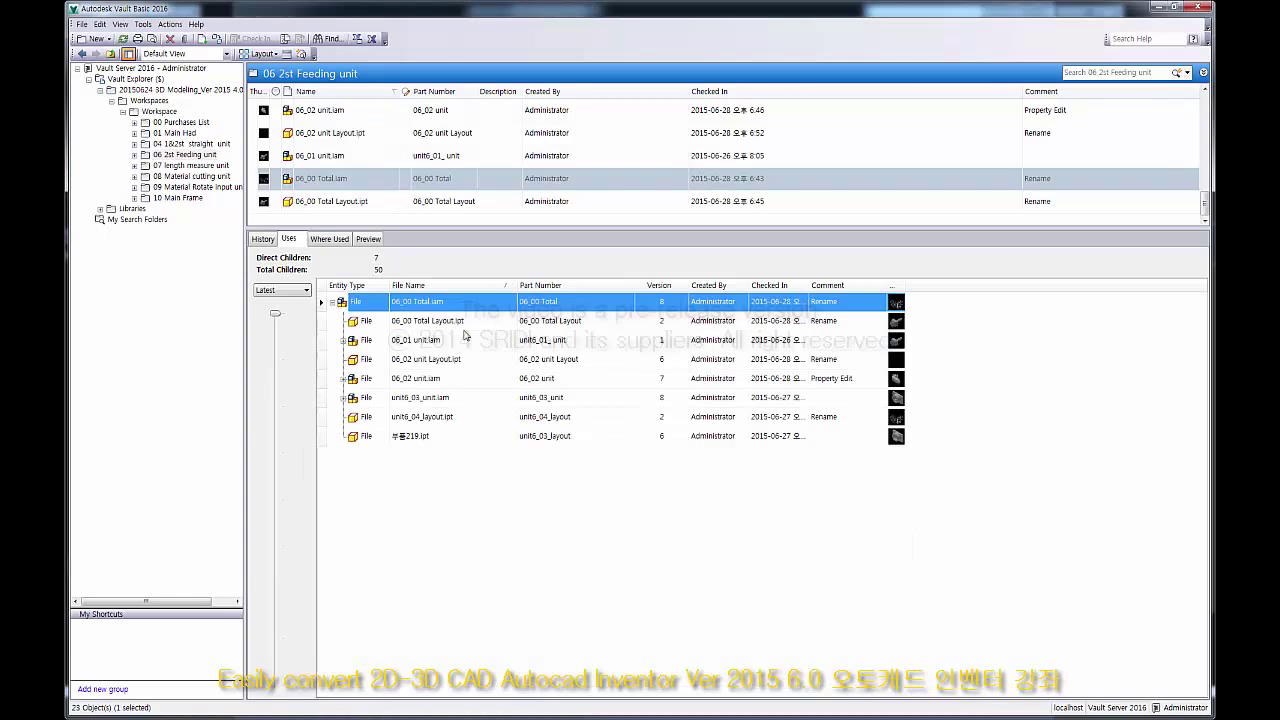
pyautogui.click(618, 288)
pyautogui.click(619, 288)
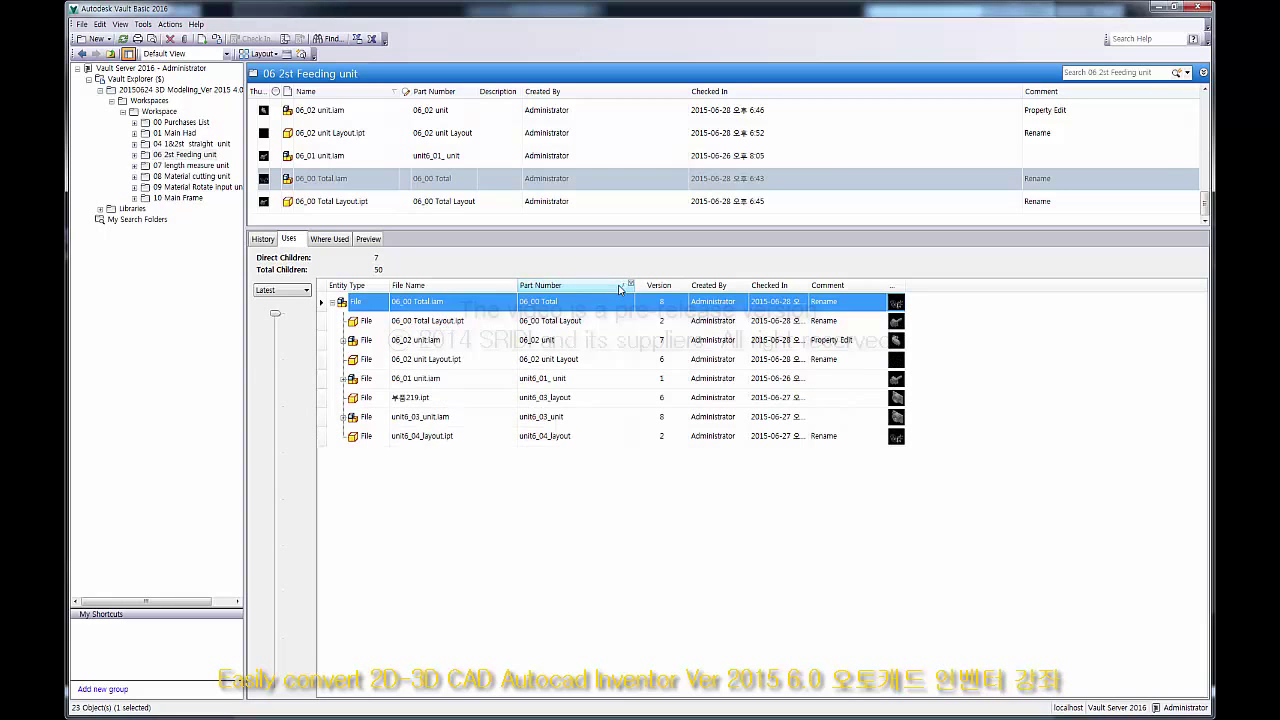
pyautogui.click(560, 342)
pyautogui.click(560, 360)
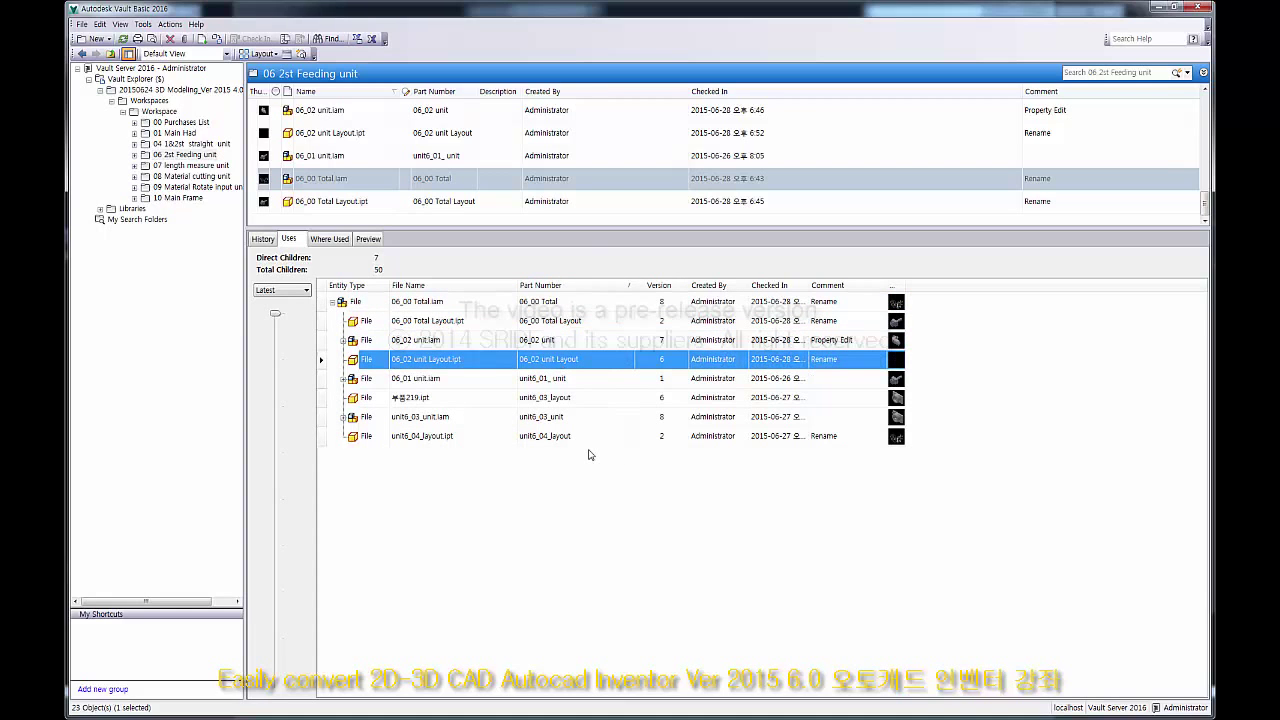
pyautogui.click(566, 399)
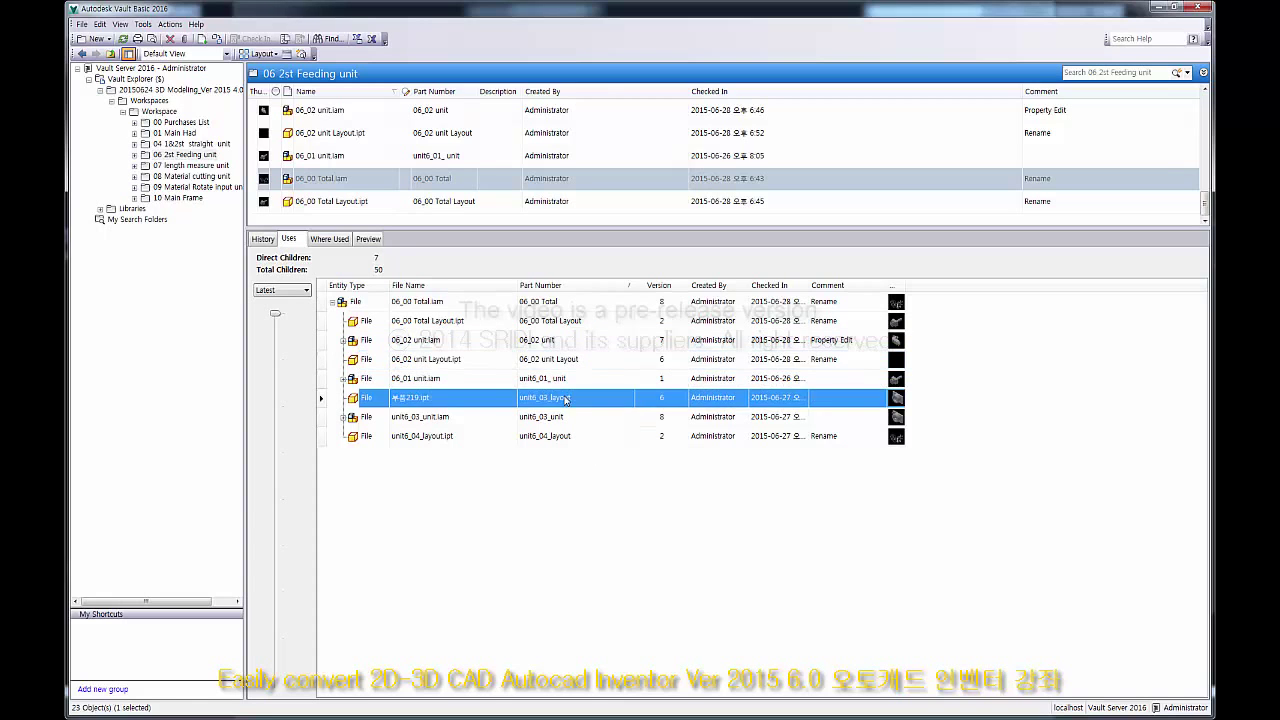
pyautogui.click(546, 419)
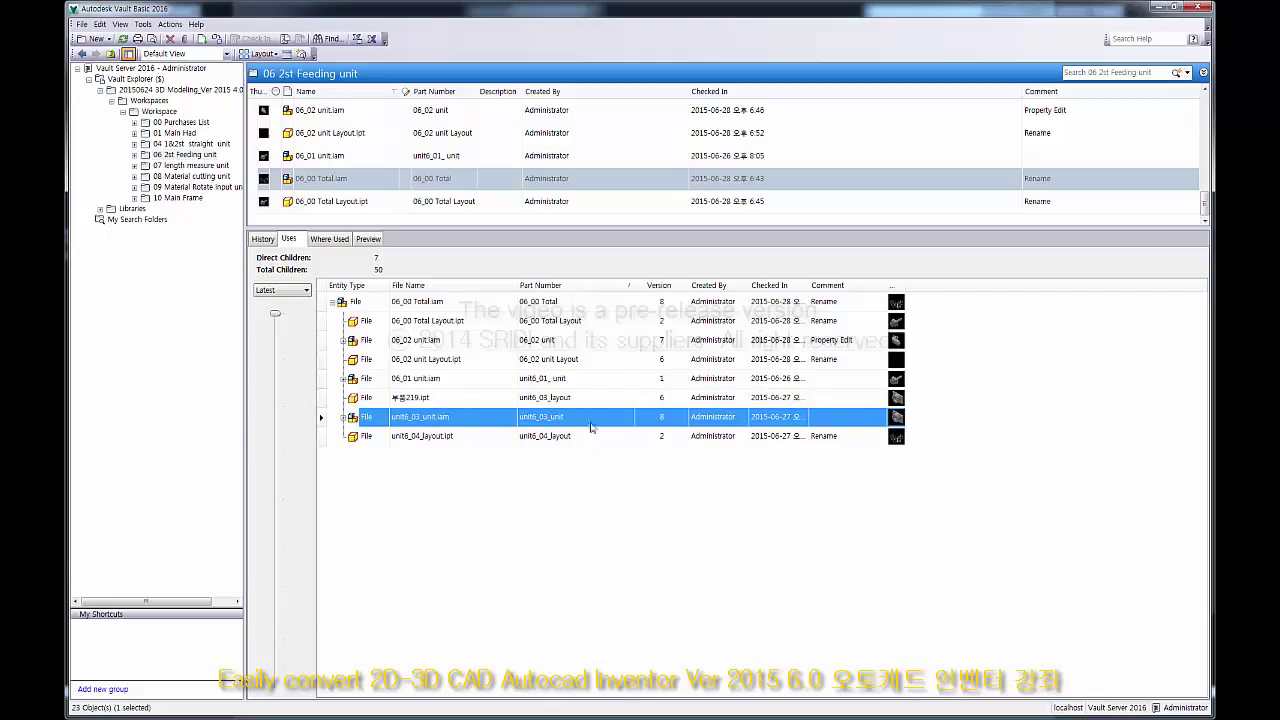
# Step: Start one rename for 06_02 unit.iam, 06_02 unit Layout.ipt, 부품219.ipt and unit6_03_unit.iam, advancing to the name entry page
pyautogui.click(550, 344)
pyautogui.keyDown('ctrl'); pyautogui.click(551, 366); pyautogui.keyUp('ctrl')
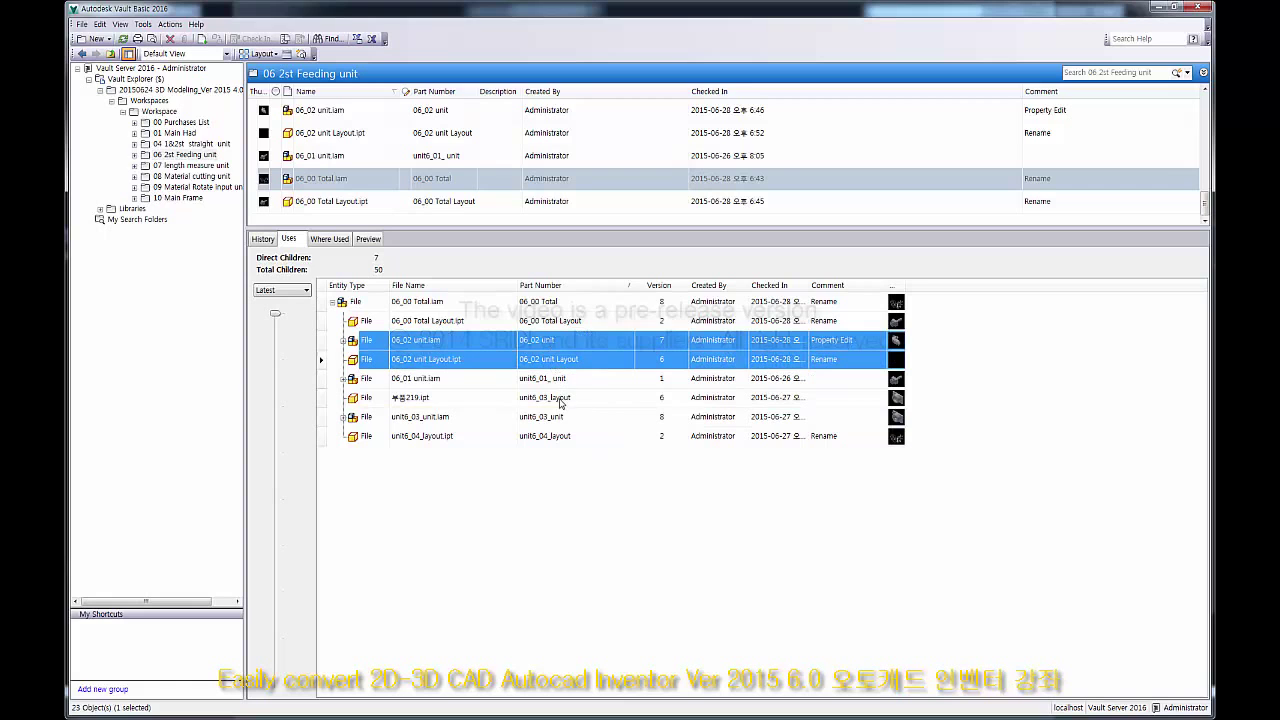
pyautogui.keyDown('ctrl'); pyautogui.click(560, 401); pyautogui.keyUp('ctrl')
pyautogui.keyDown('ctrl'); pyautogui.click(553, 420); pyautogui.keyUp('ctrl')
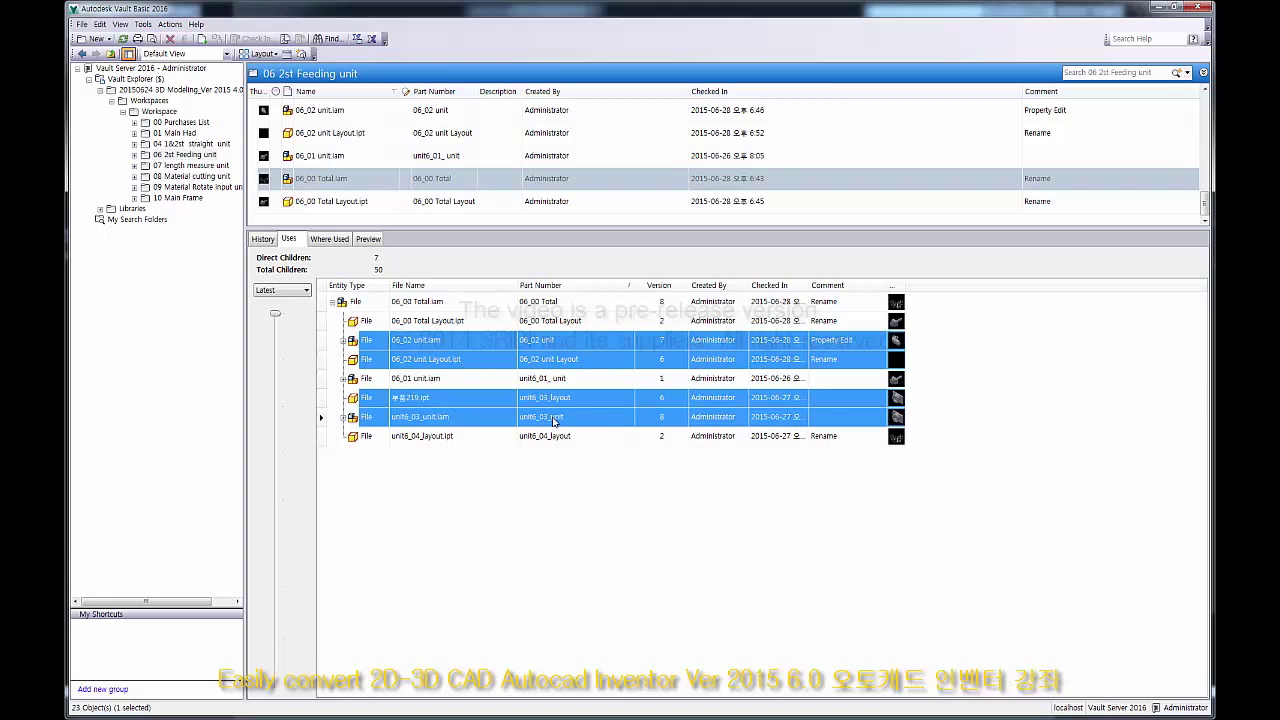
pyautogui.rightClick(553, 421)
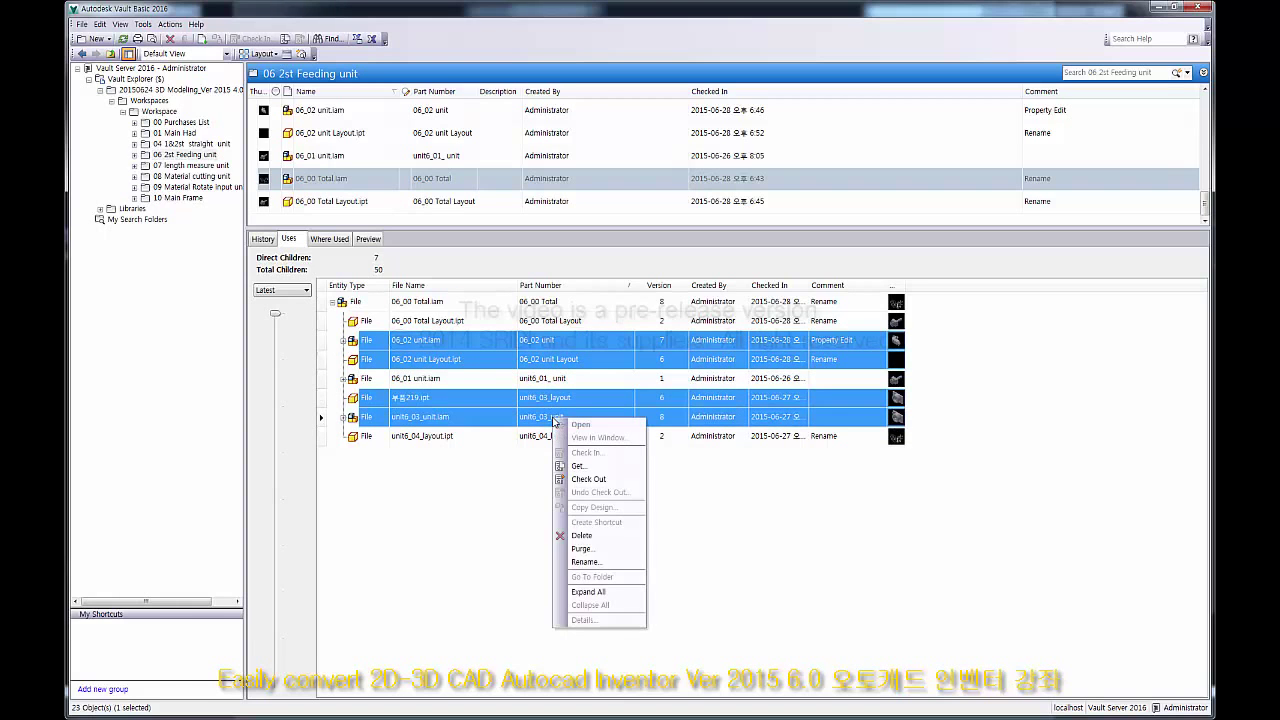
pyautogui.click(602, 567)
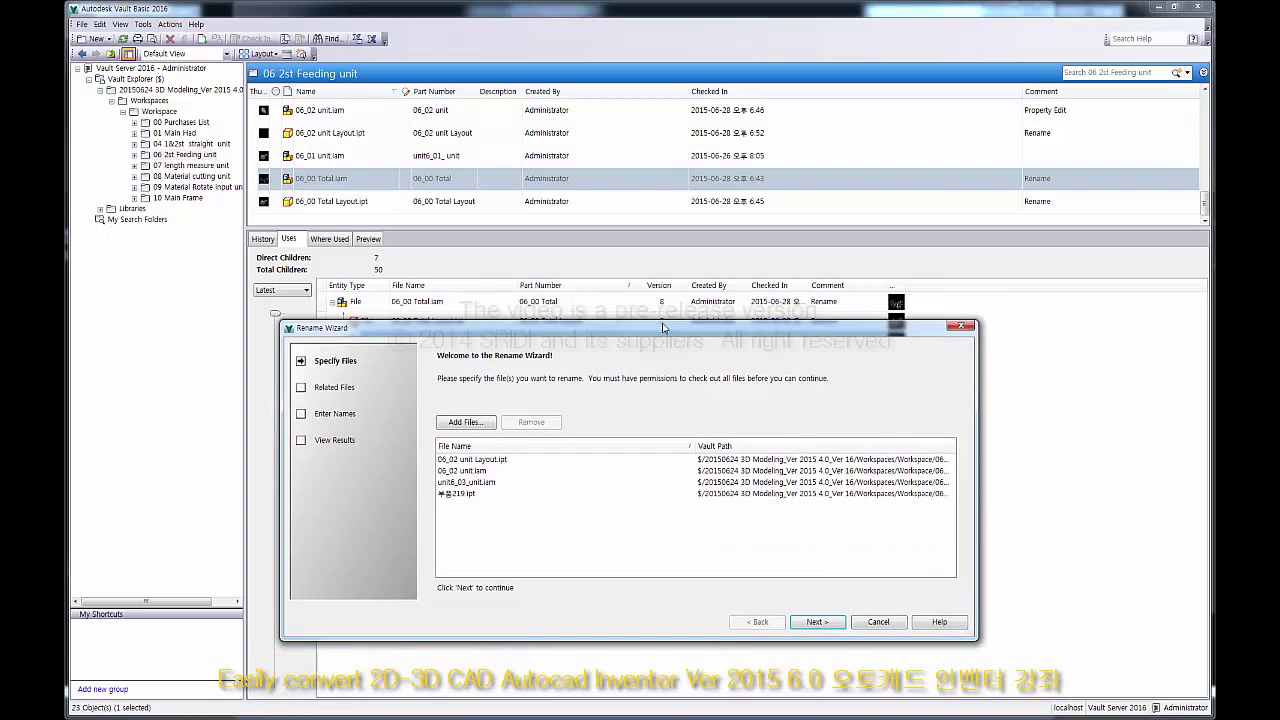
pyautogui.click(800, 611)
pyautogui.click(800, 611)
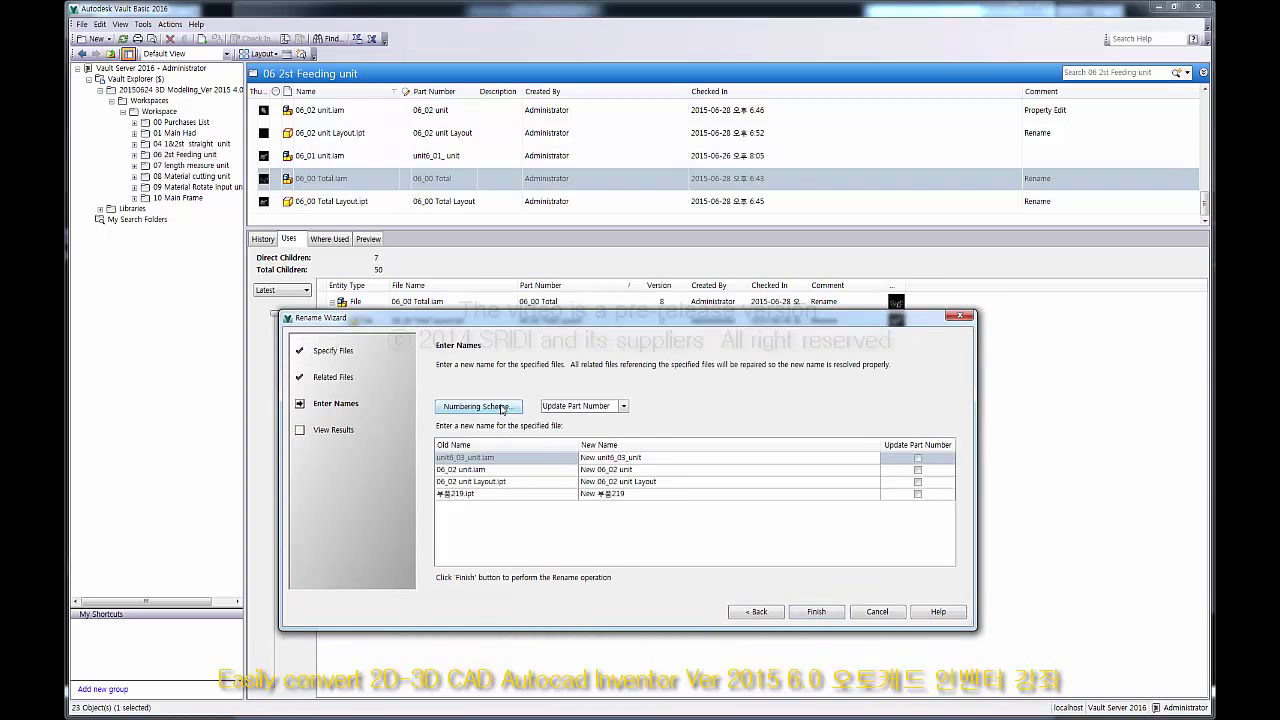
# Step: Remove the New prefix from all four new names through the numbering scheme and sort the files by new name
pyautogui.click(479, 406)
pyautogui.click(462, 467)
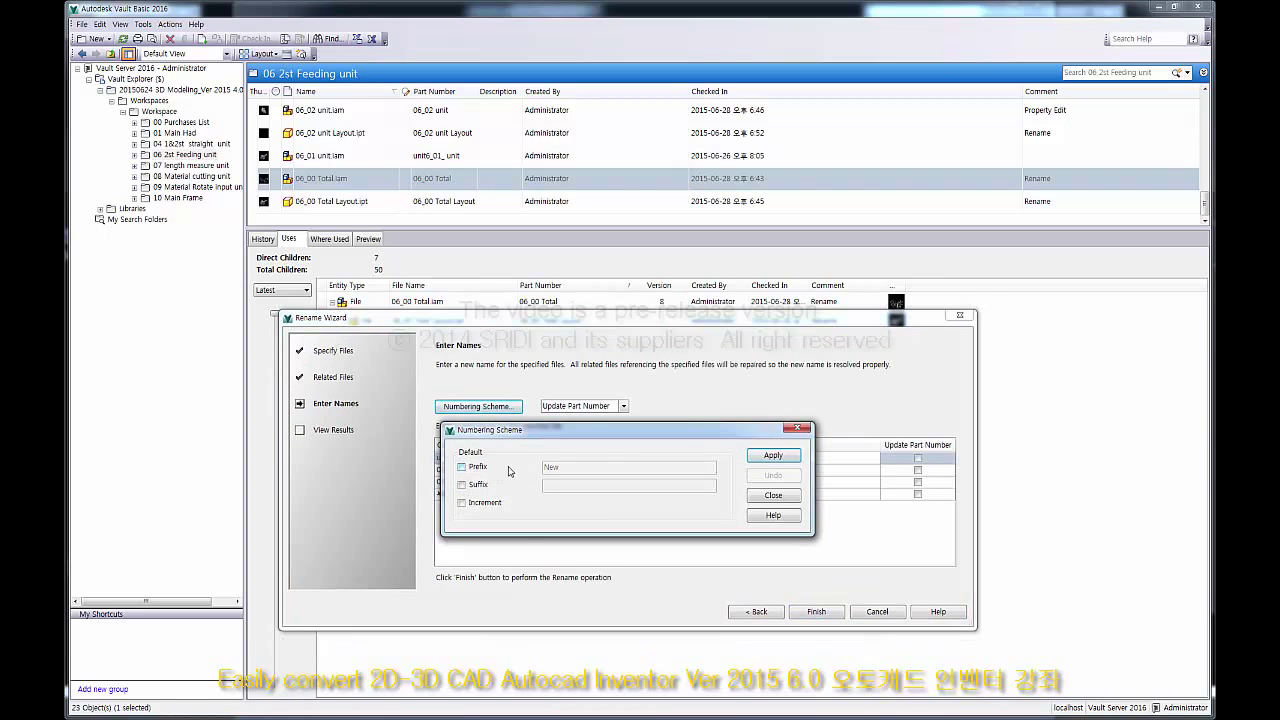
pyautogui.click(770, 458)
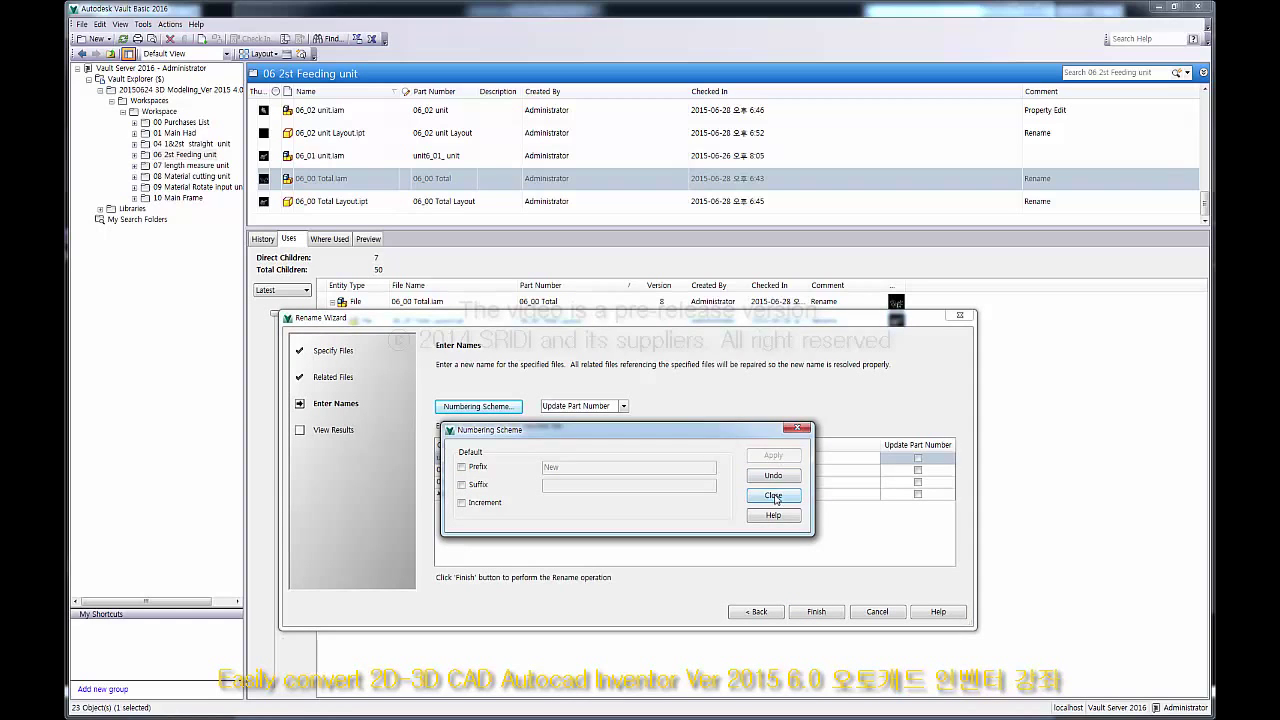
pyautogui.click(773, 495)
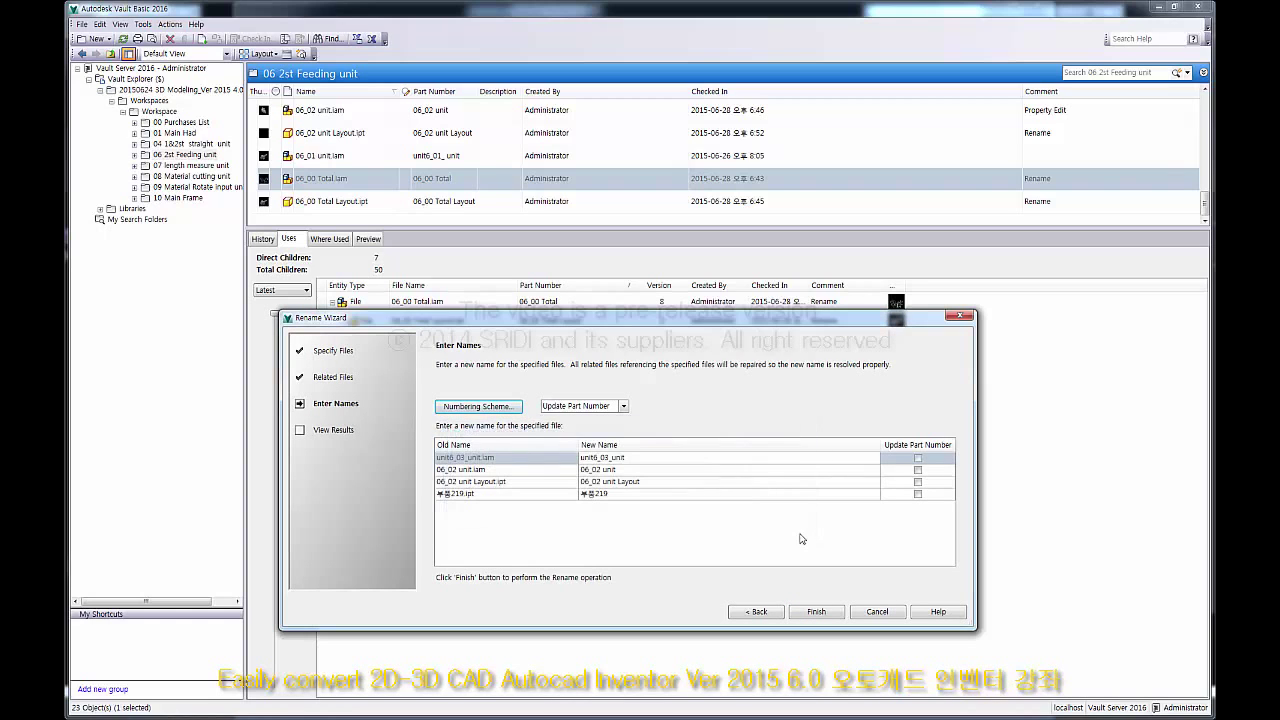
pyautogui.click(672, 447)
pyautogui.click(672, 447)
pyautogui.click(672, 447)
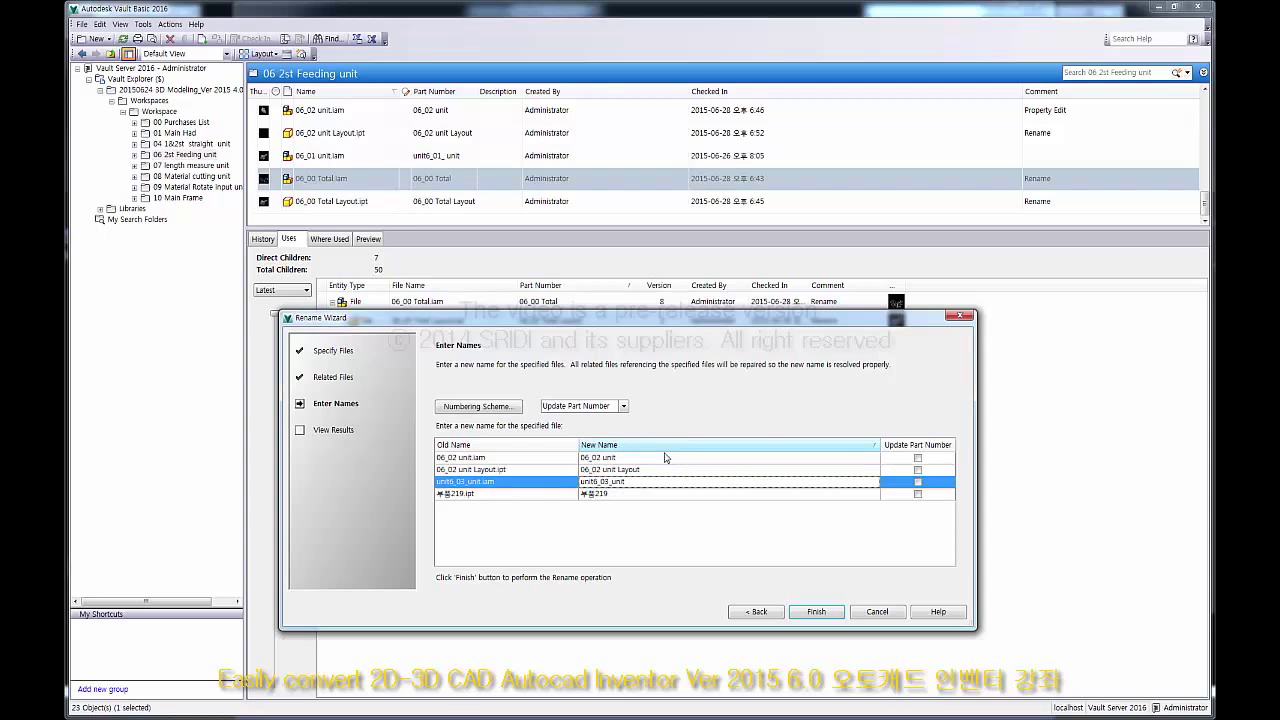
# Step: Set the new name of unit6_03_unit.iam to 06_03 unit, reusing the new name of 06_02 unit.iam
pyautogui.click(608, 458)
pyautogui.click(604, 457)
pyautogui.hotkey('ctrl', 'c')
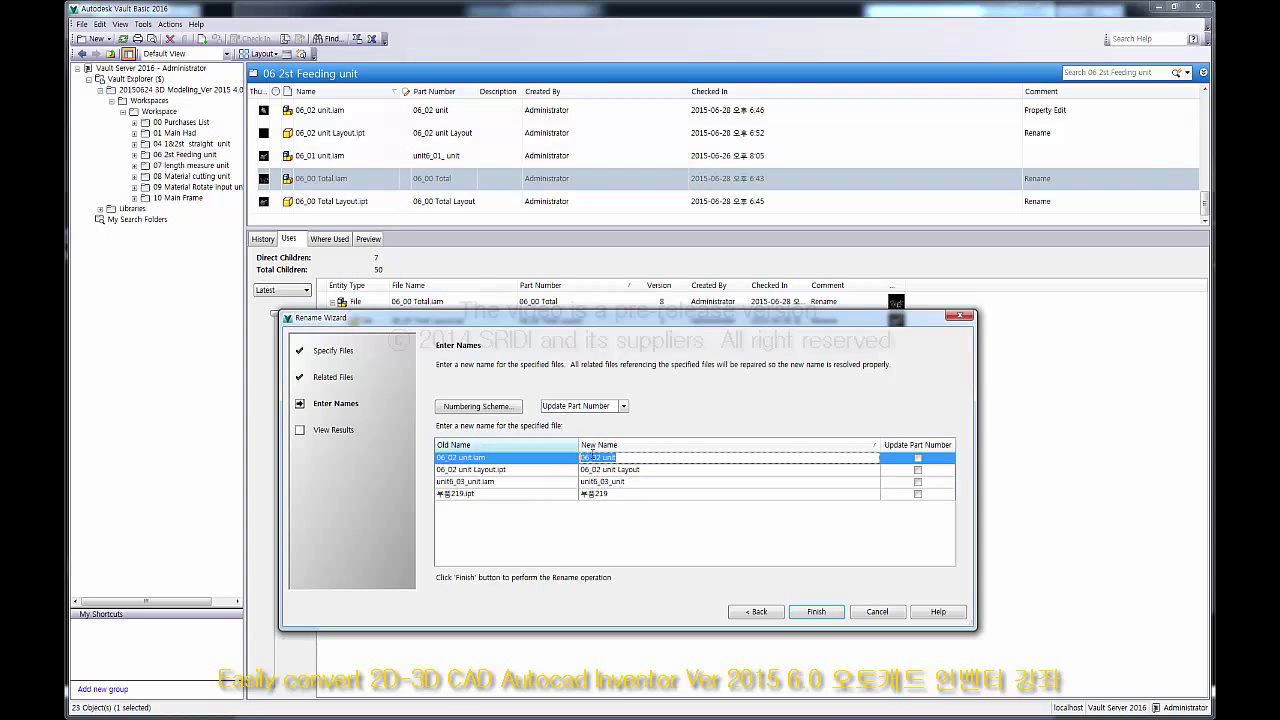
pyautogui.click(621, 484)
pyautogui.click(618, 482)
pyautogui.hotkey('ctrl', 'v')
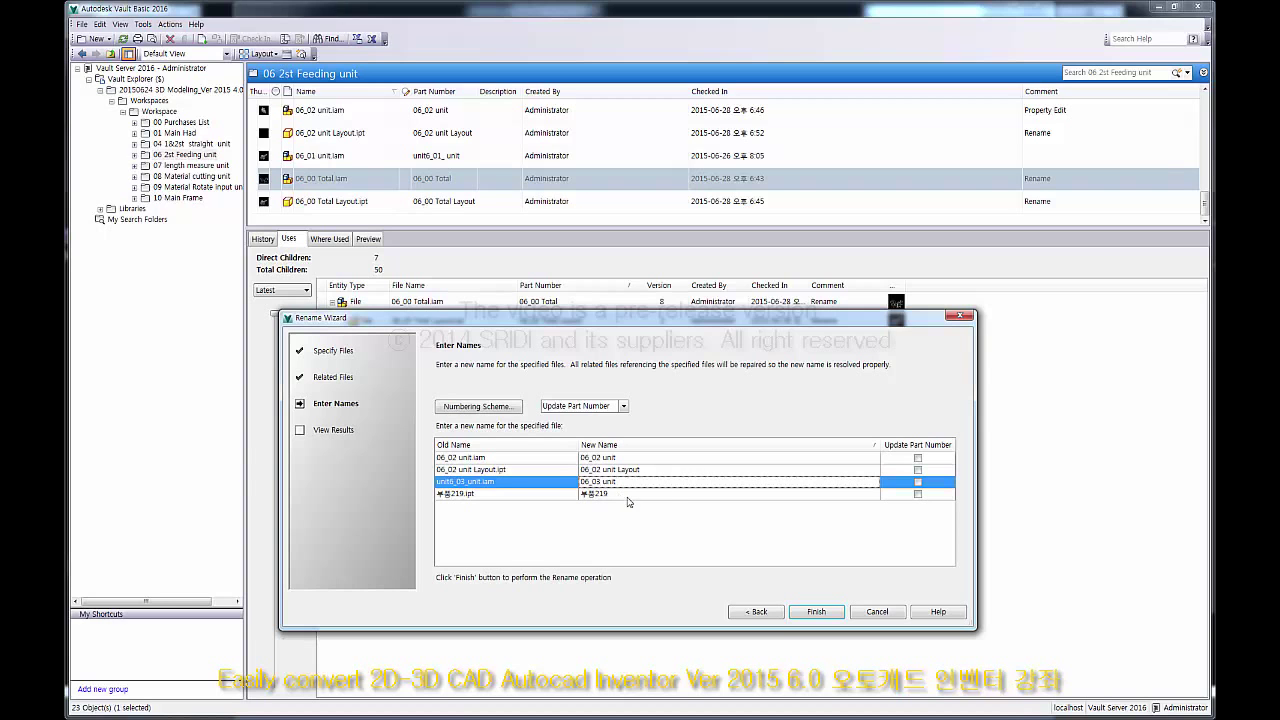
pyautogui.moveTo(685, 322); pyautogui.dragTo(733, 472)
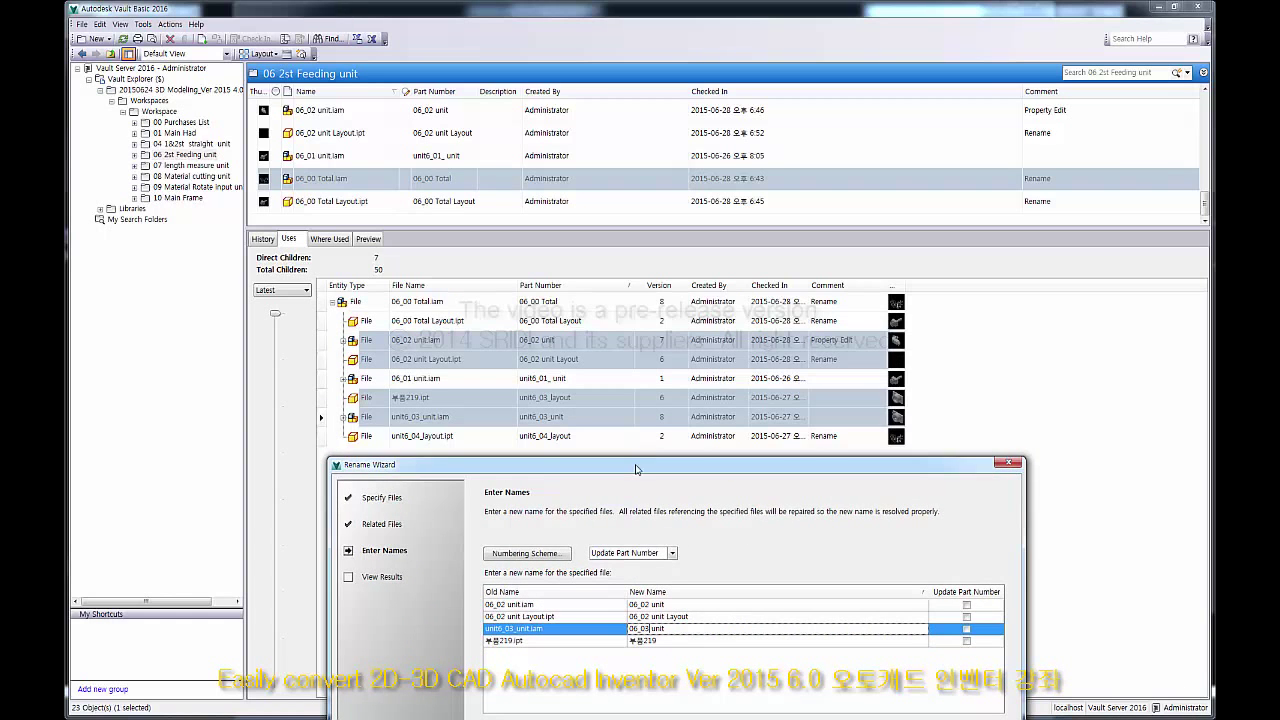
pyautogui.moveTo(637, 464); pyautogui.dragTo(618, 308)
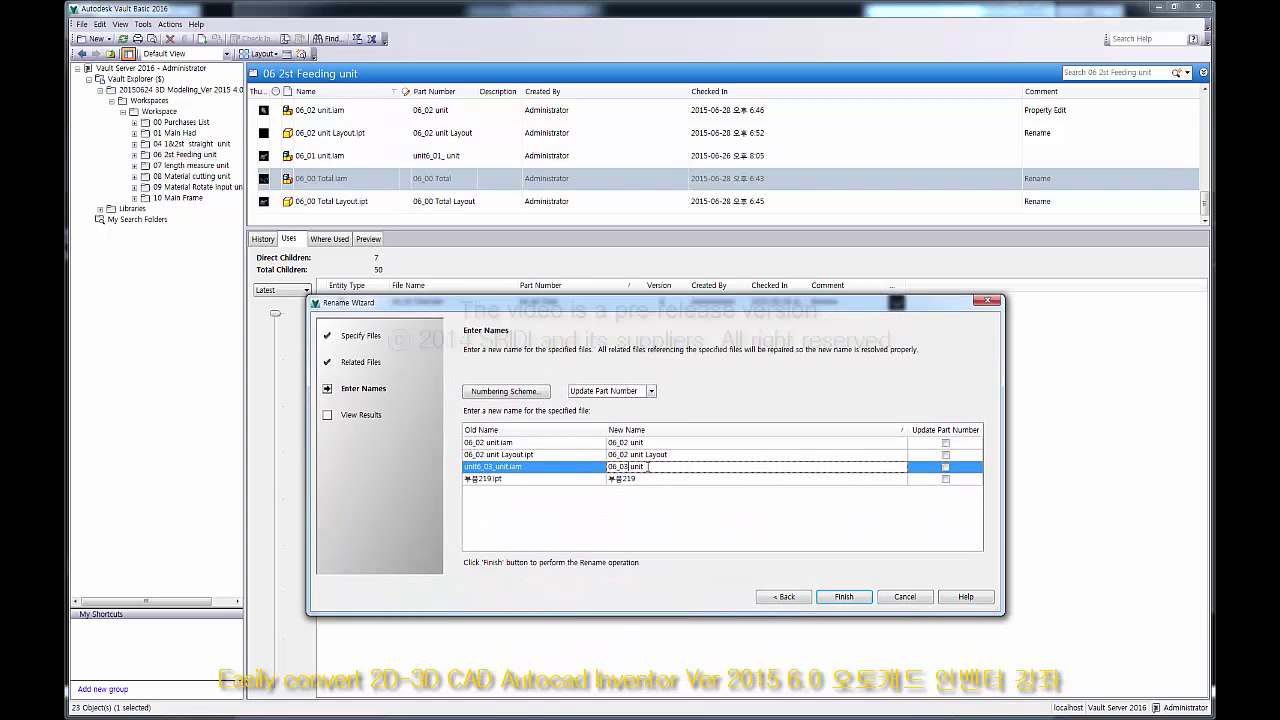
# Step: Set the new name of 부품219.ipt to 06_03 unit Layout, reusing the 06_02 unit Layout name
pyautogui.moveTo(688, 455); pyautogui.dragTo(612, 476)
pyautogui.hotkey('ctrl', 'c')
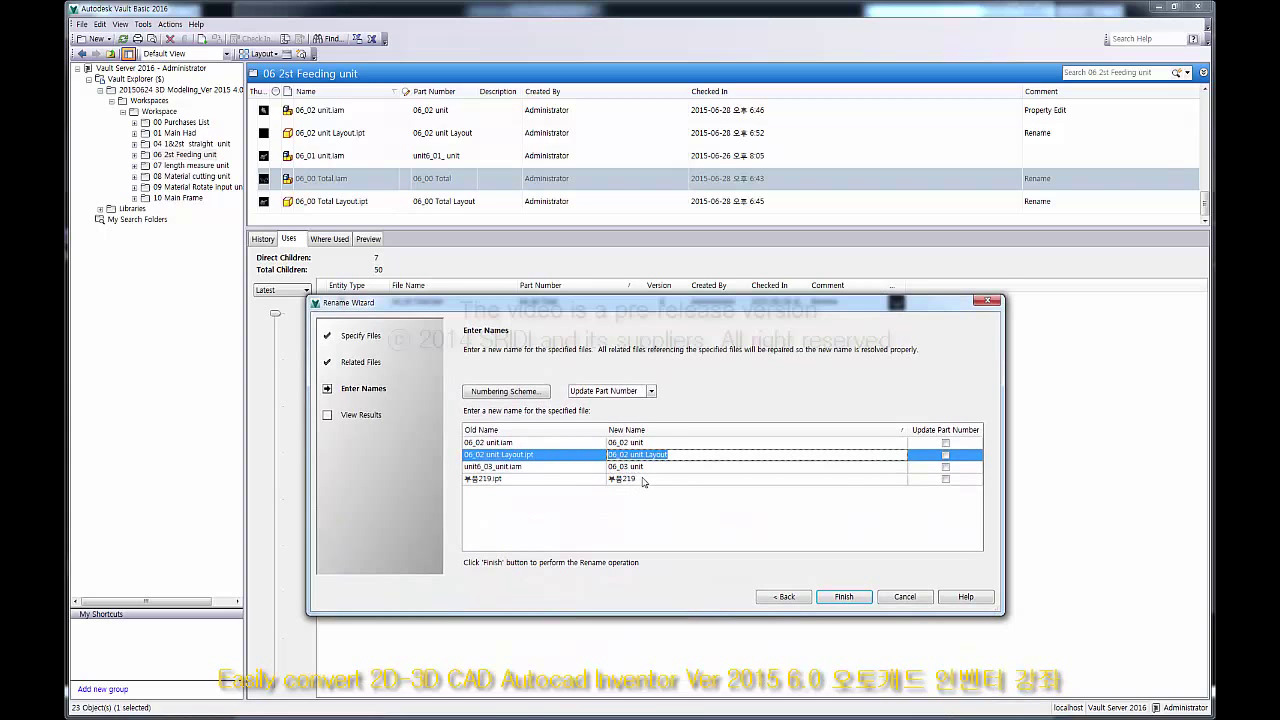
pyautogui.click(643, 479)
pyautogui.hotkey('ctrl', 'v')
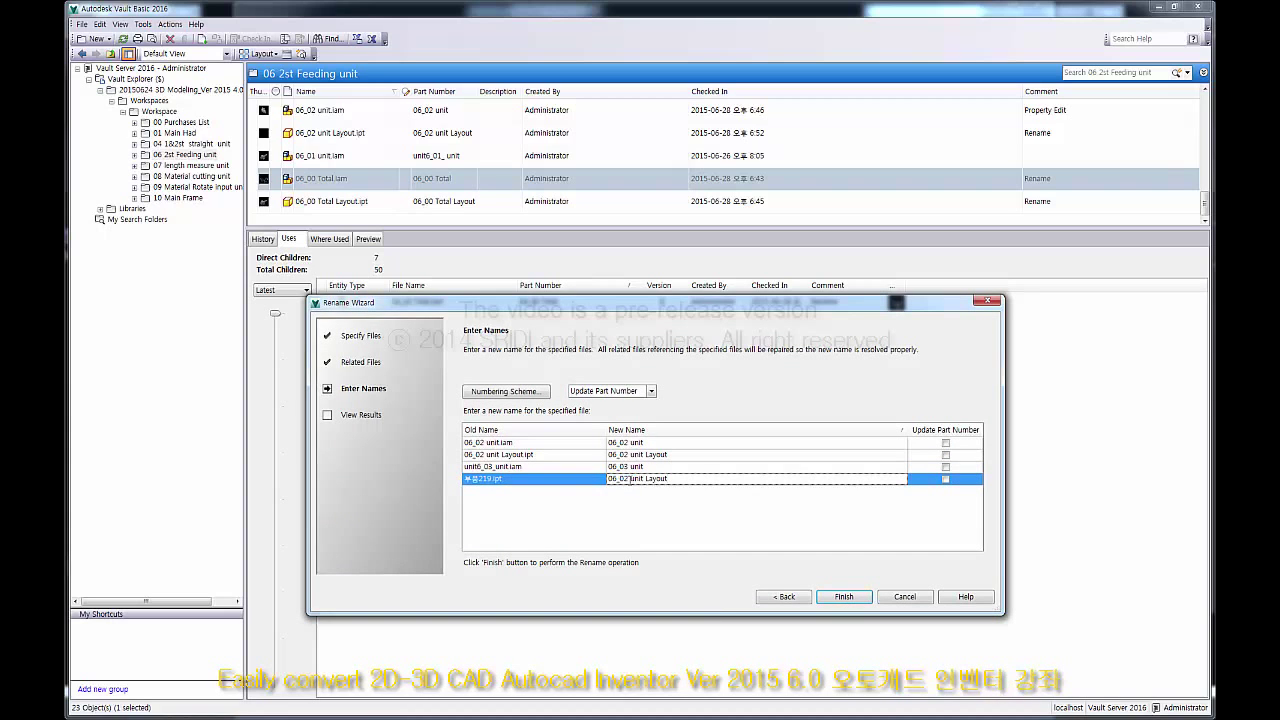
# Step: Enable the part number update for all four files in the rename list
pyautogui.click(945, 442)
pyautogui.click(945, 454)
pyautogui.click(945, 466)
pyautogui.click(945, 479)
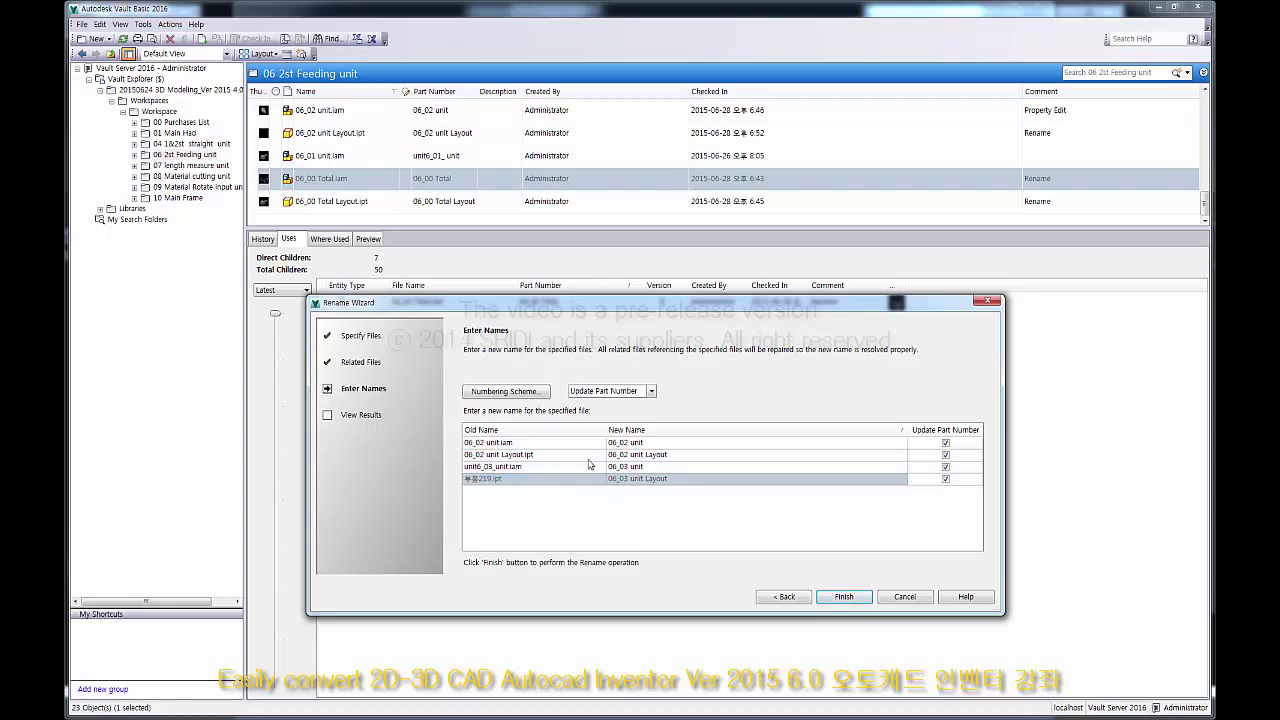
# Step: Return to the file specification page and remove 06_02 unit Layout.ipt and 06_02 unit.iam from the rename
pyautogui.click(780, 597)
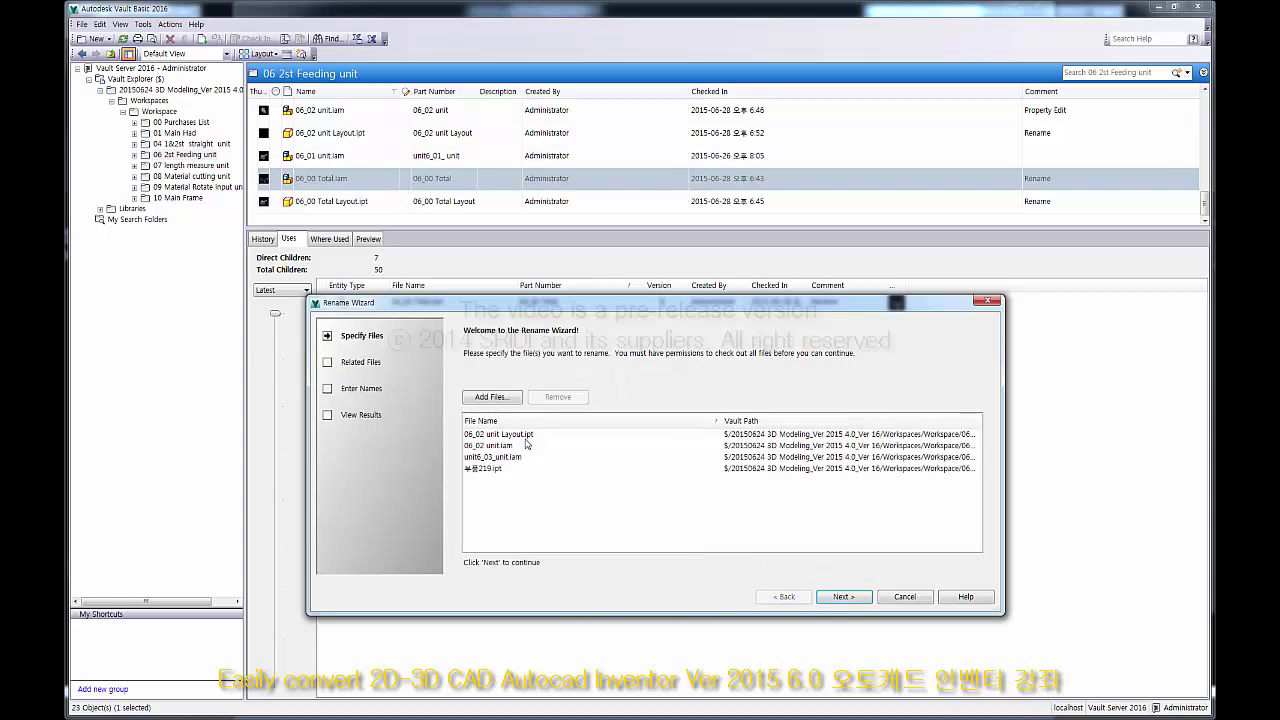
pyautogui.click(516, 434)
pyautogui.click(558, 397)
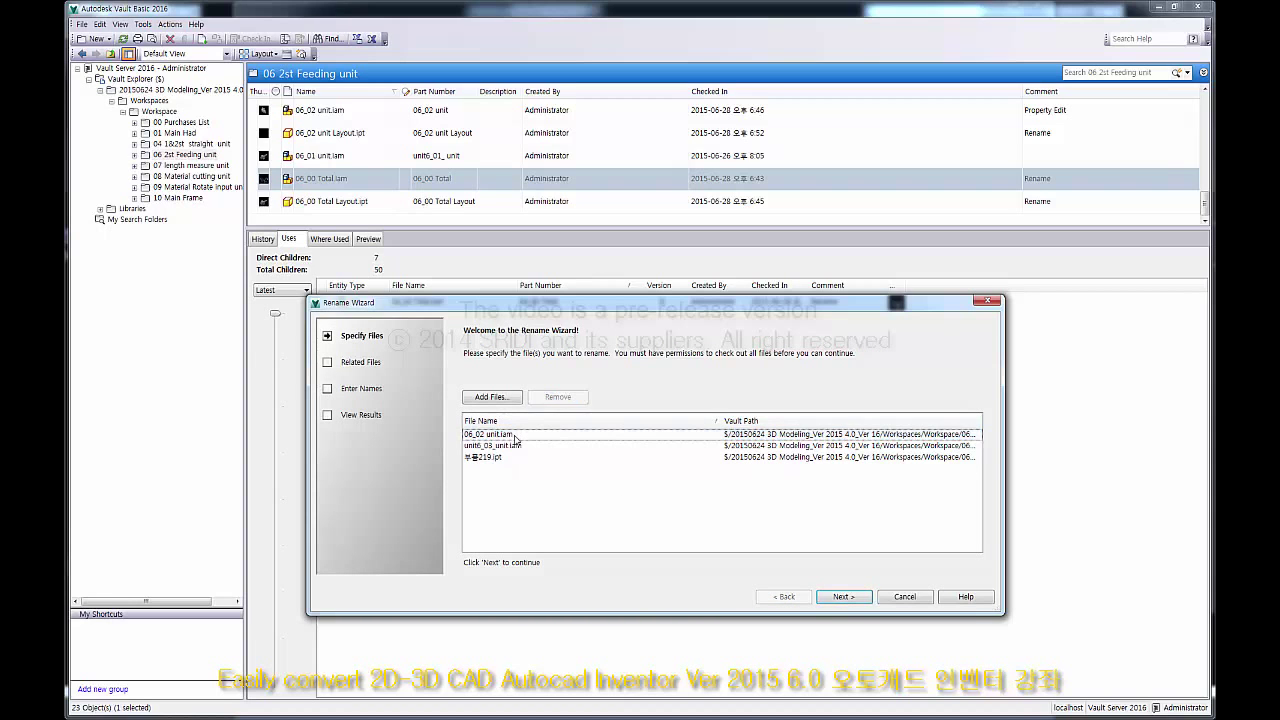
pyautogui.click(495, 434)
pyautogui.click(558, 397)
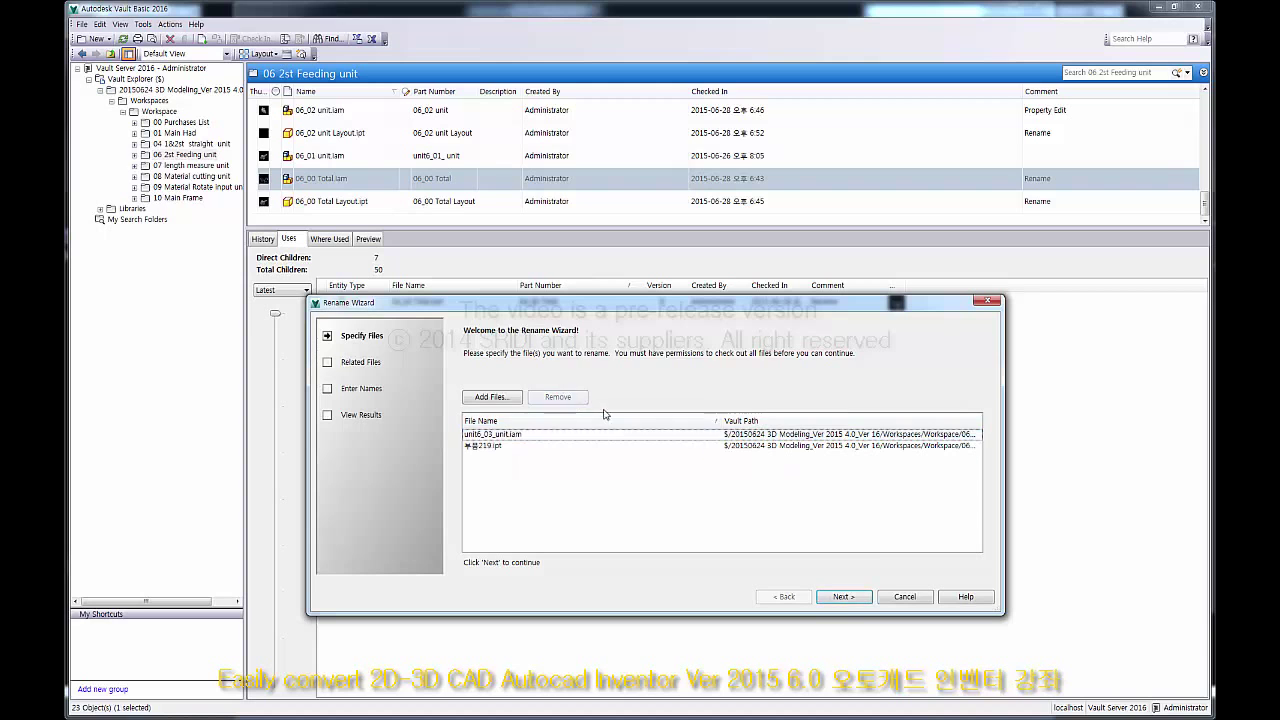
# Step: Run the rename for the two remaining 06_03 files and close the wizard
pyautogui.click(843, 596)
pyautogui.click(845, 596)
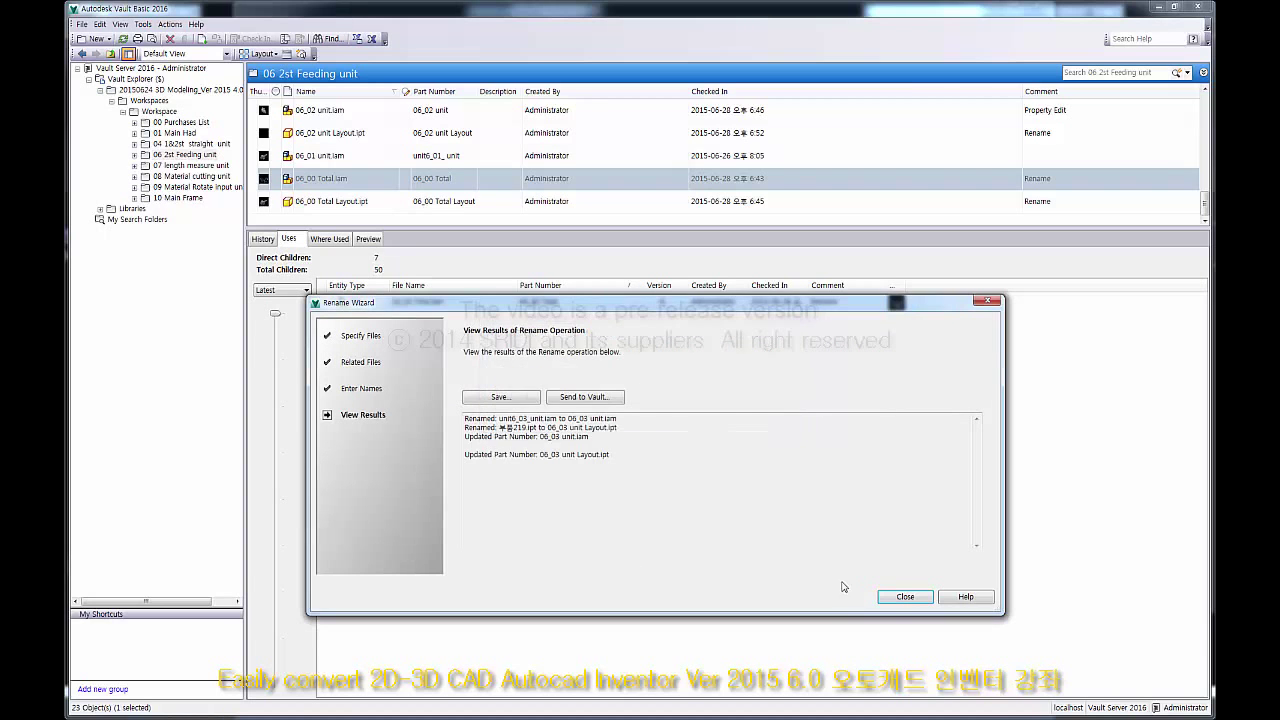
pyautogui.click(904, 597)
# Step: Expand 06_00 Total.iam and its 06_01 unit.iam subassembly, and examine their file names and part numbers
pyautogui.click(331, 302)
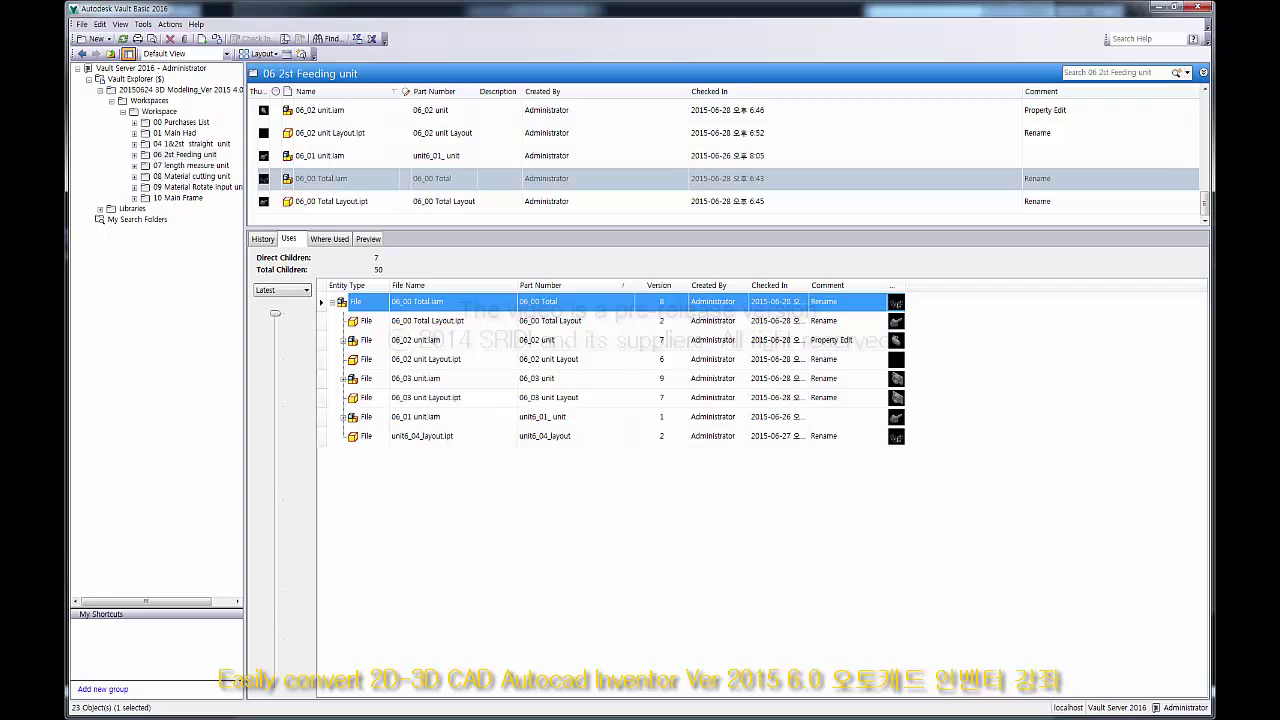
pyautogui.click(530, 419)
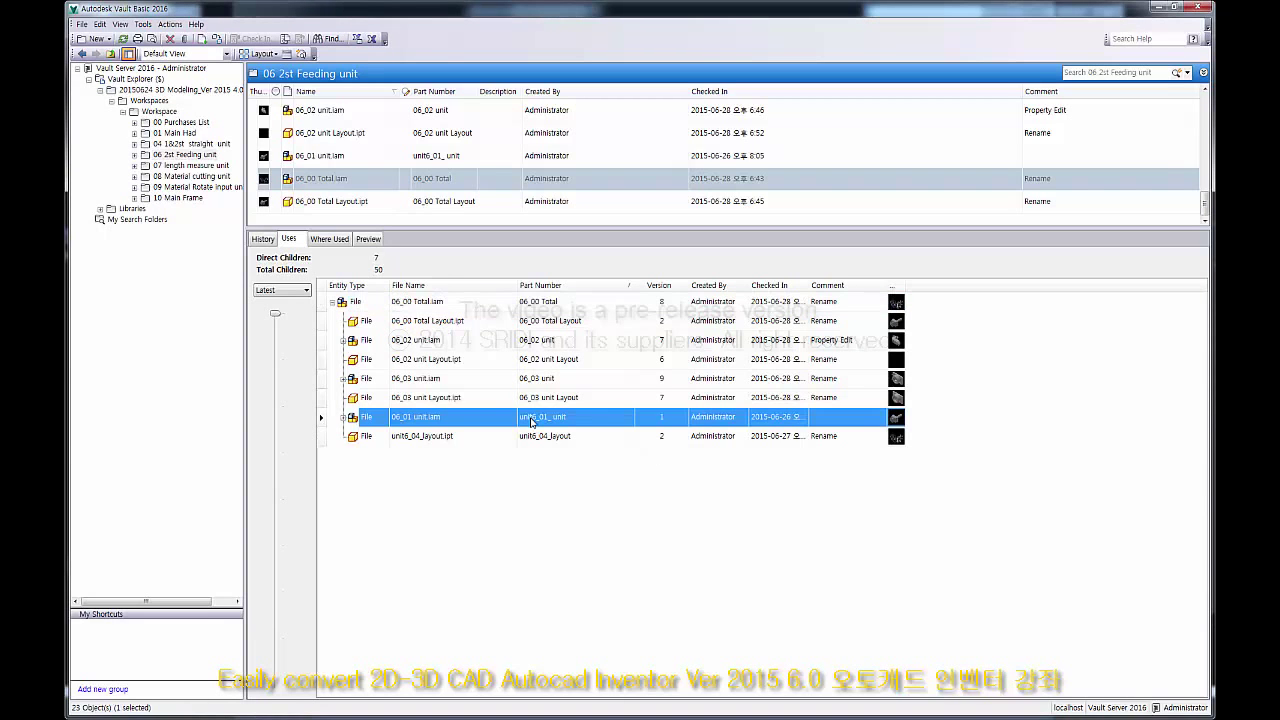
pyautogui.click(343, 418)
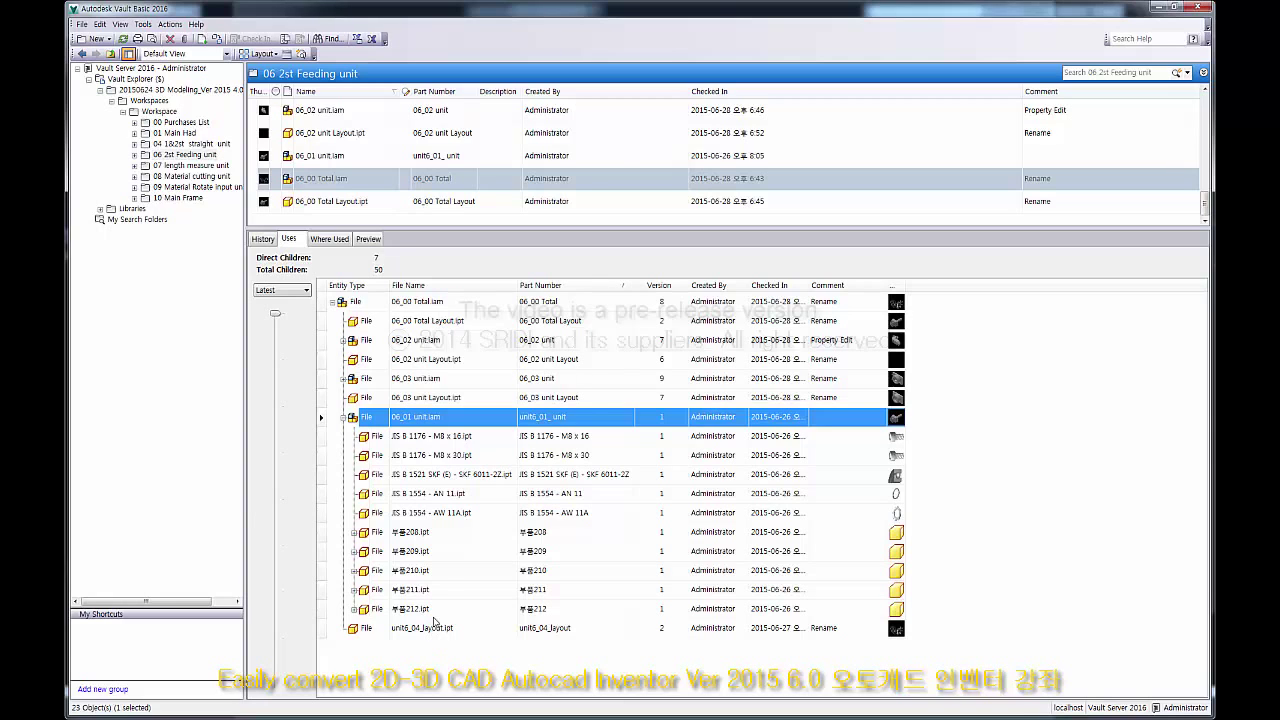
pyautogui.click(343, 418)
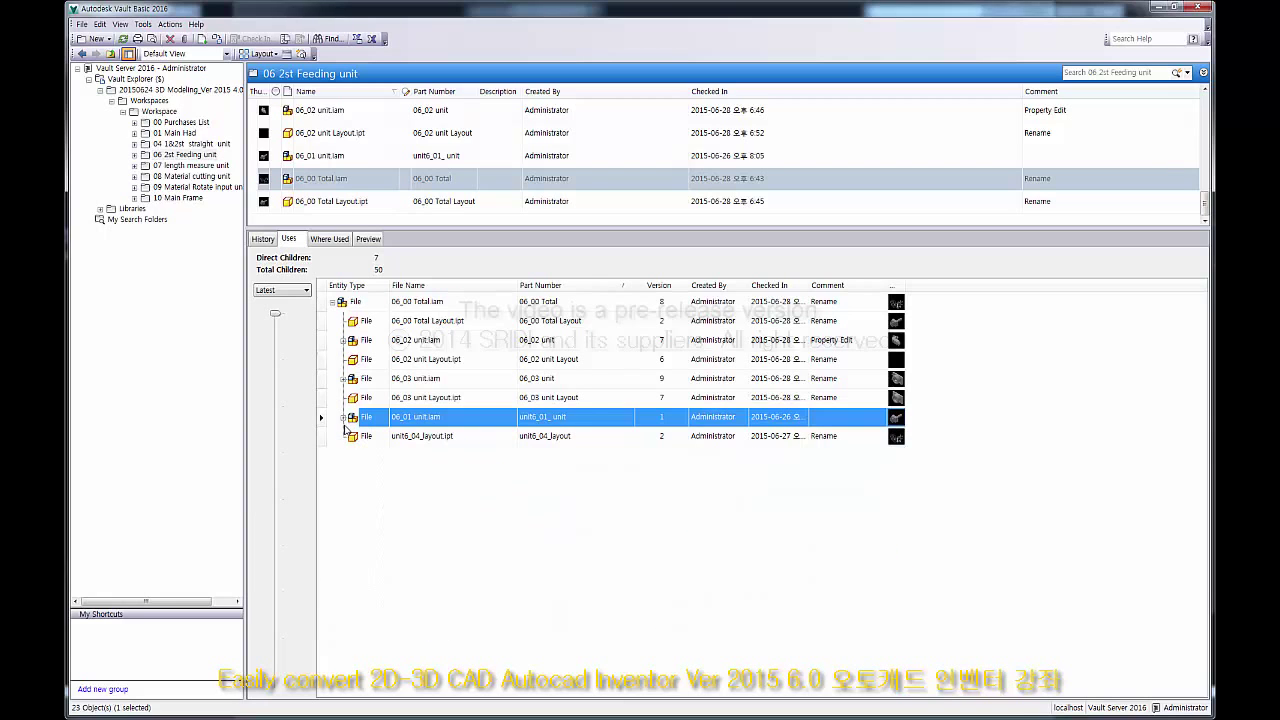
pyautogui.click(344, 419)
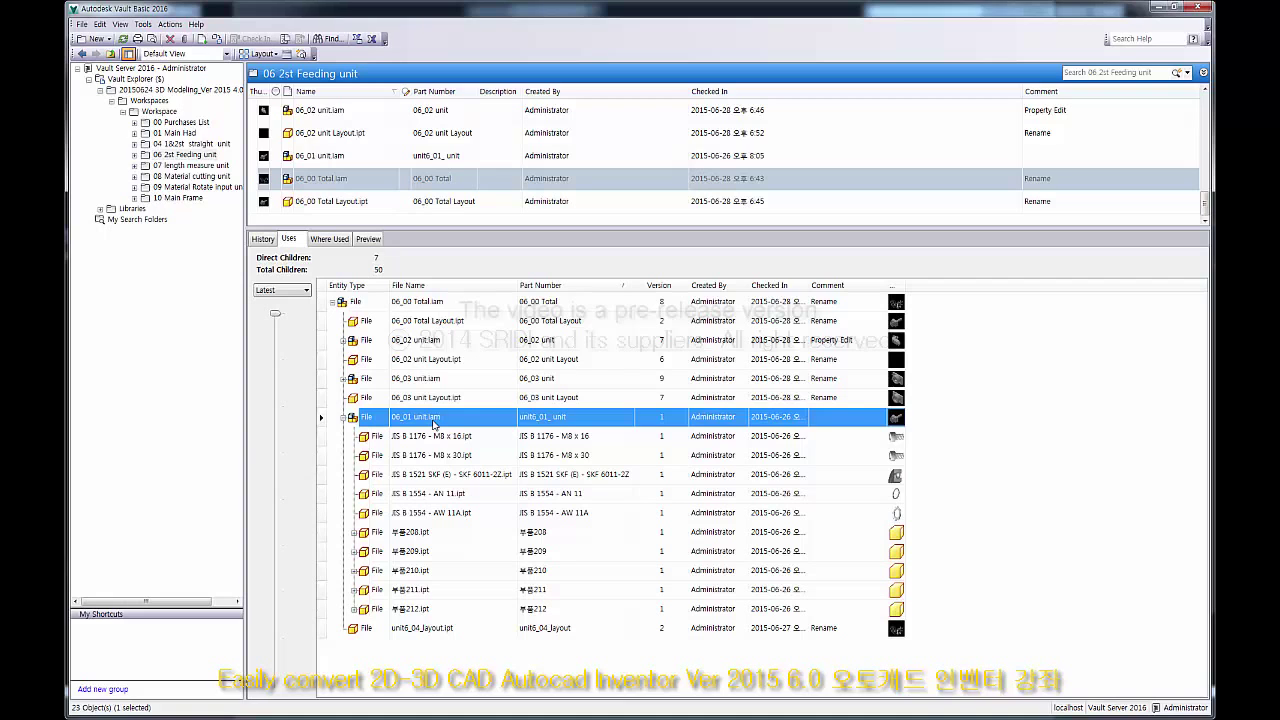
# Step: Go to the folder location of 06_01 unit.iam and review where the assembly is used and which files it uses
pyautogui.rightClick(432, 427)
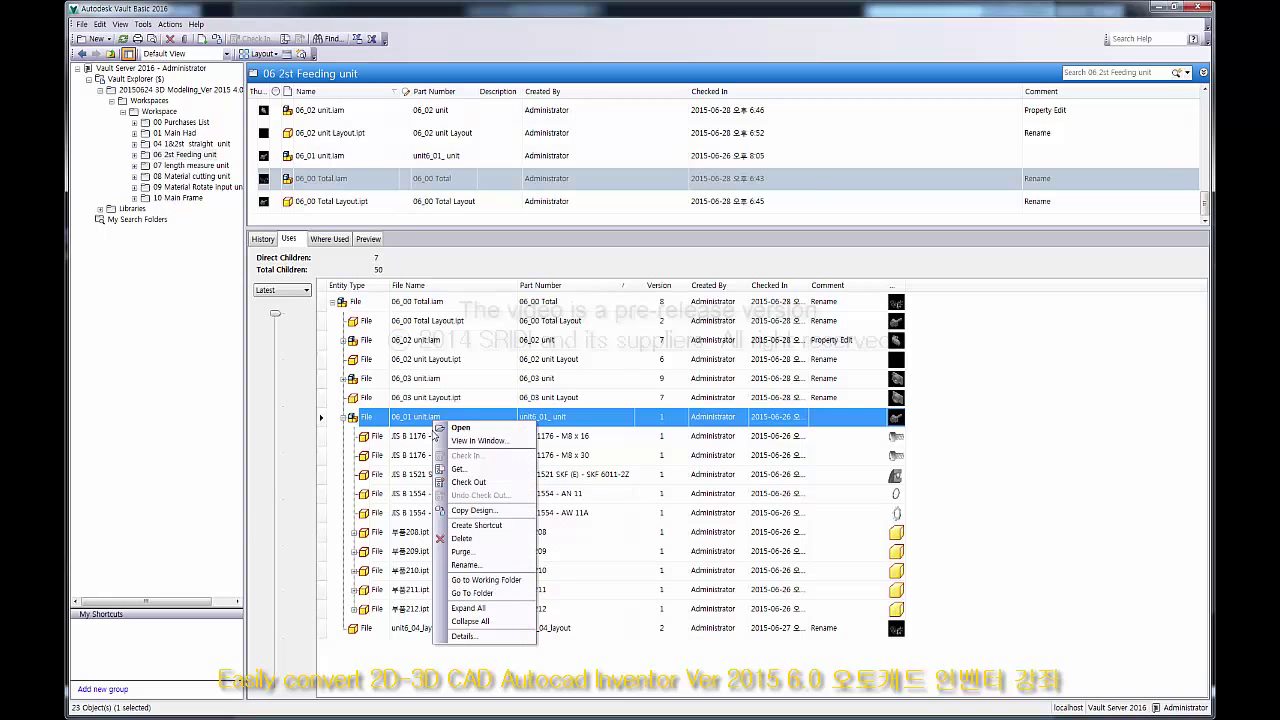
pyautogui.click(472, 598)
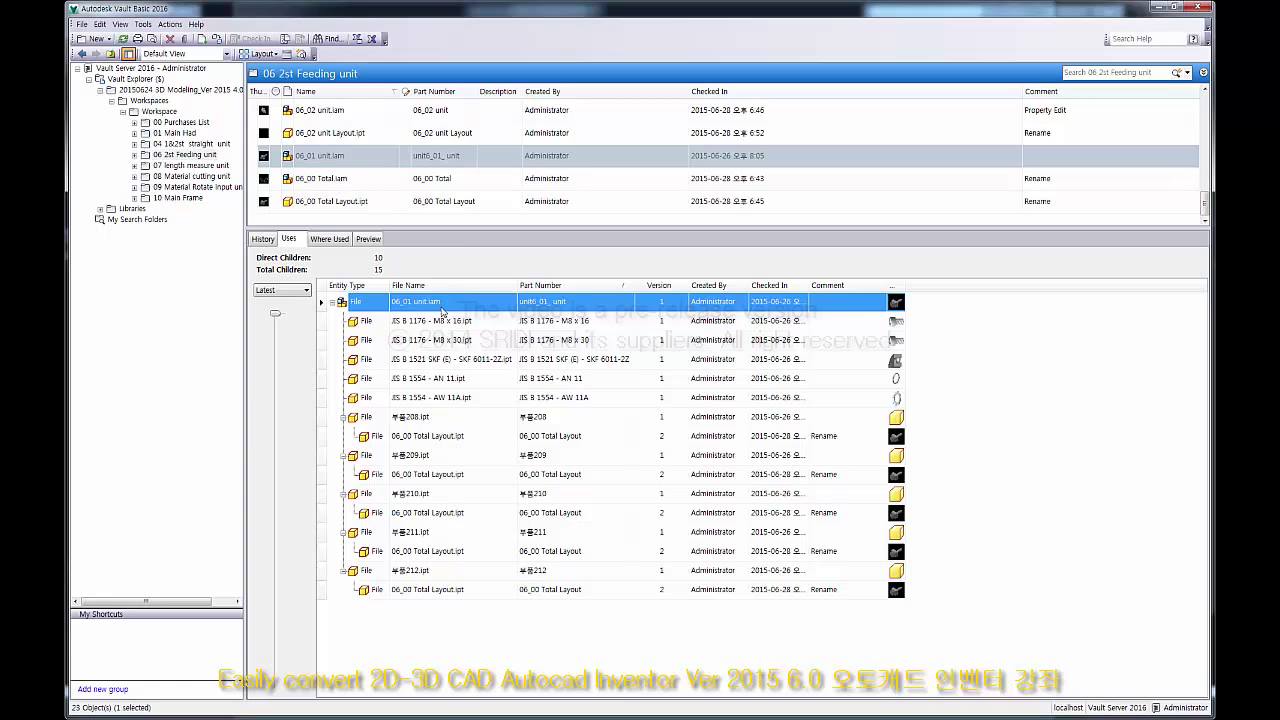
pyautogui.click(340, 157)
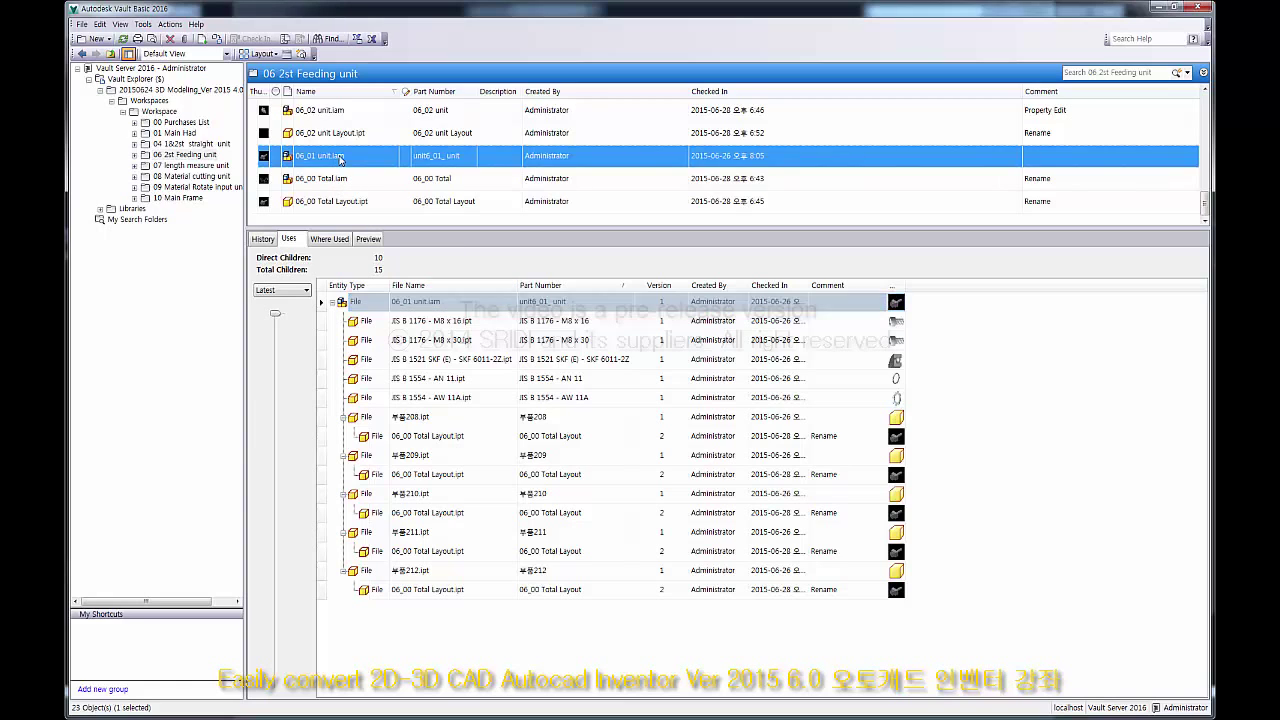
pyautogui.click(333, 240)
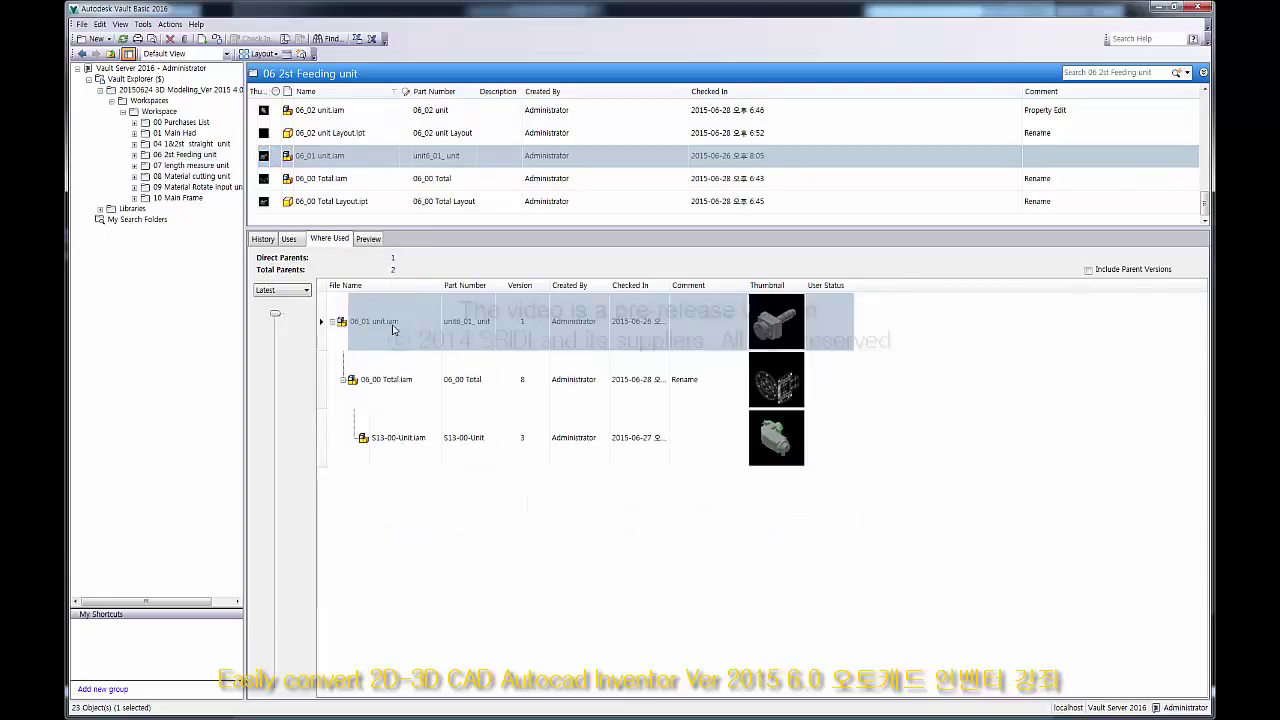
pyautogui.click(289, 240)
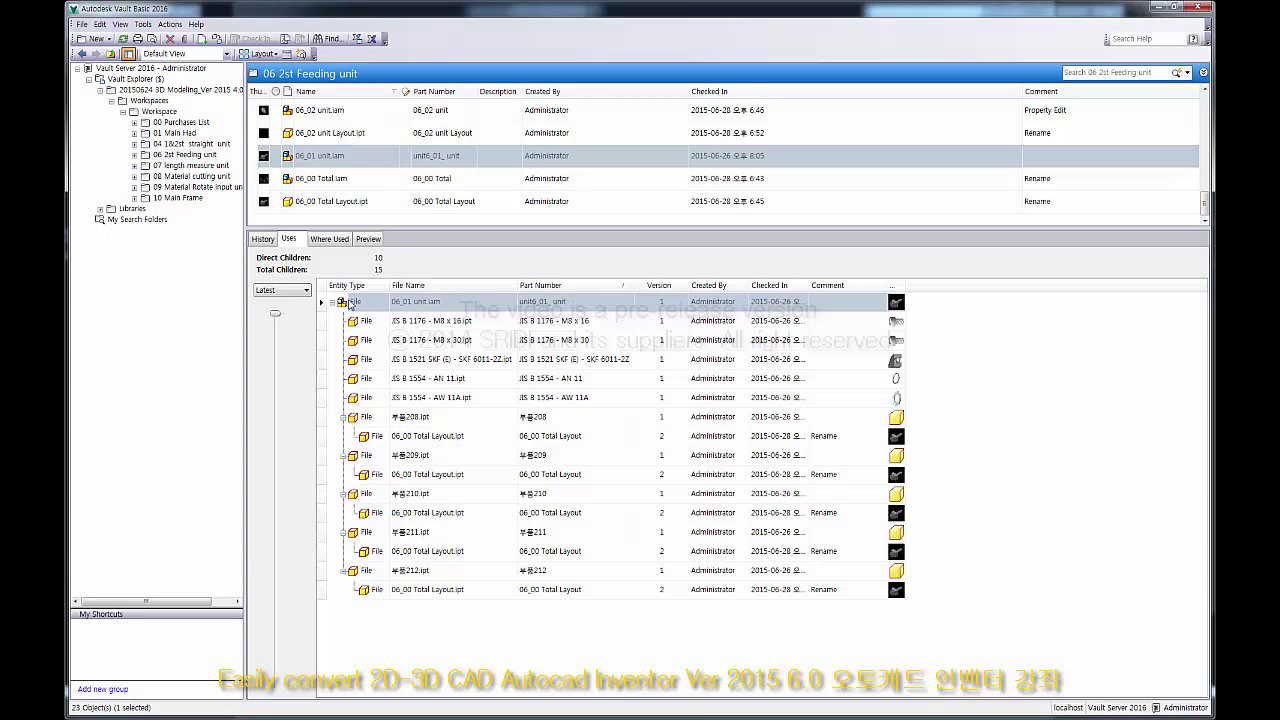
# Step: Collapse the uses tree of 06_01 unit.iam, expand it again to review its parts, and refresh the vault view
pyautogui.rightClick(366, 304)
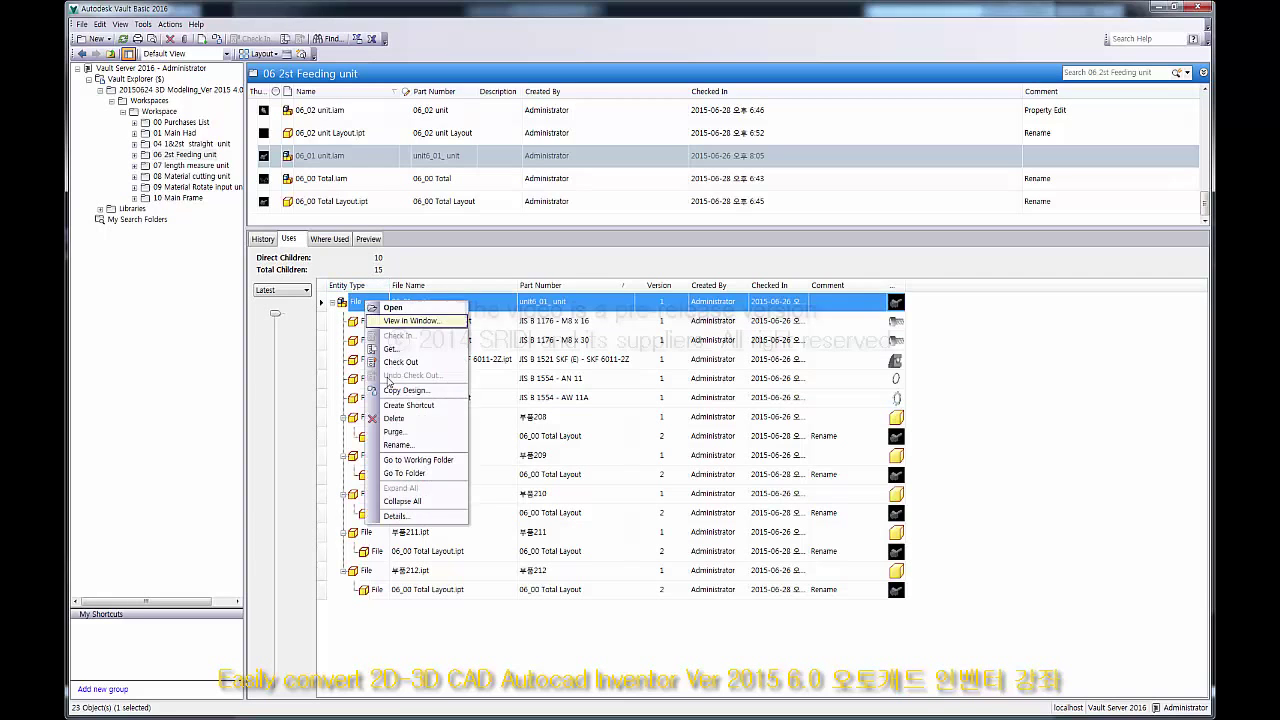
pyautogui.click(402, 502)
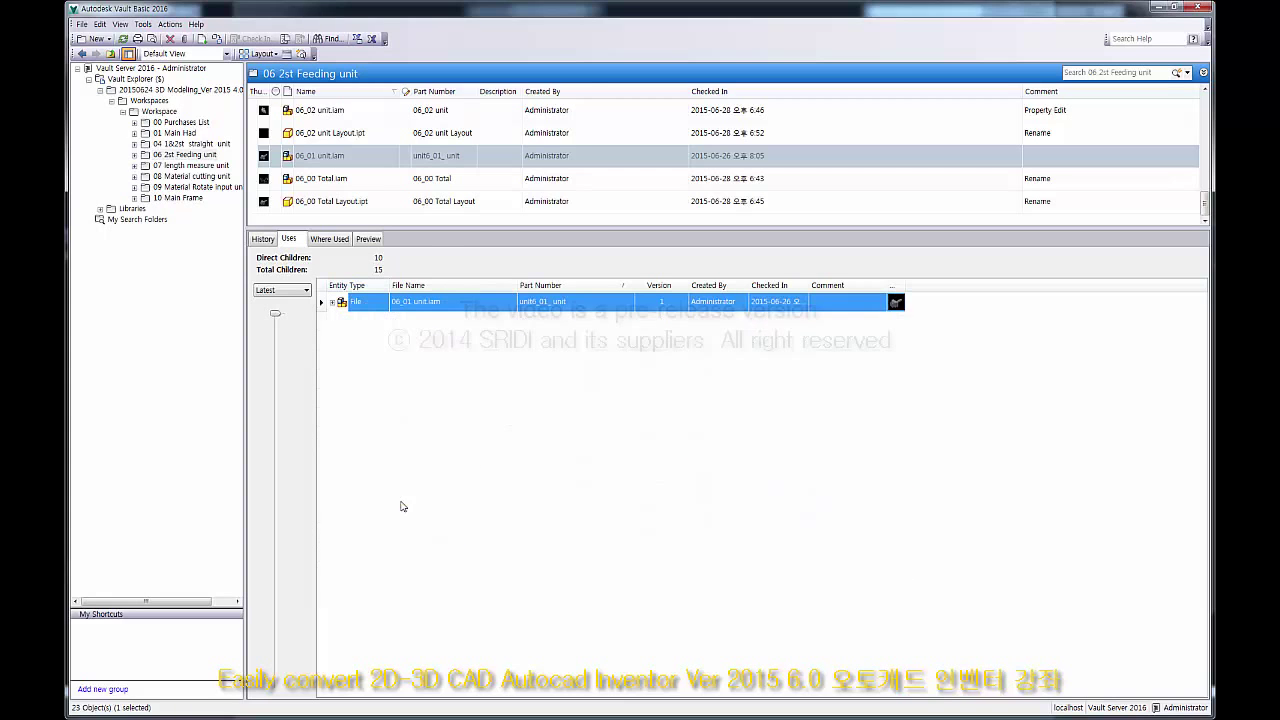
pyautogui.click(333, 302)
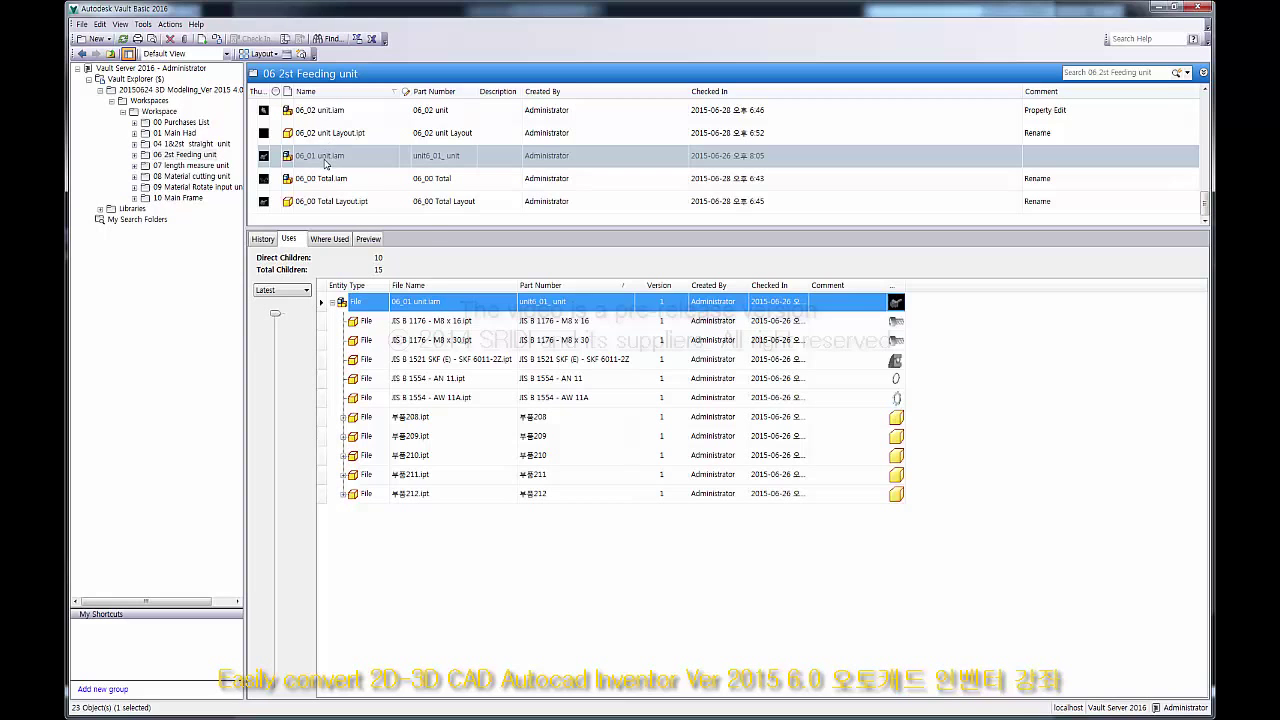
pyautogui.rightClick(329, 162)
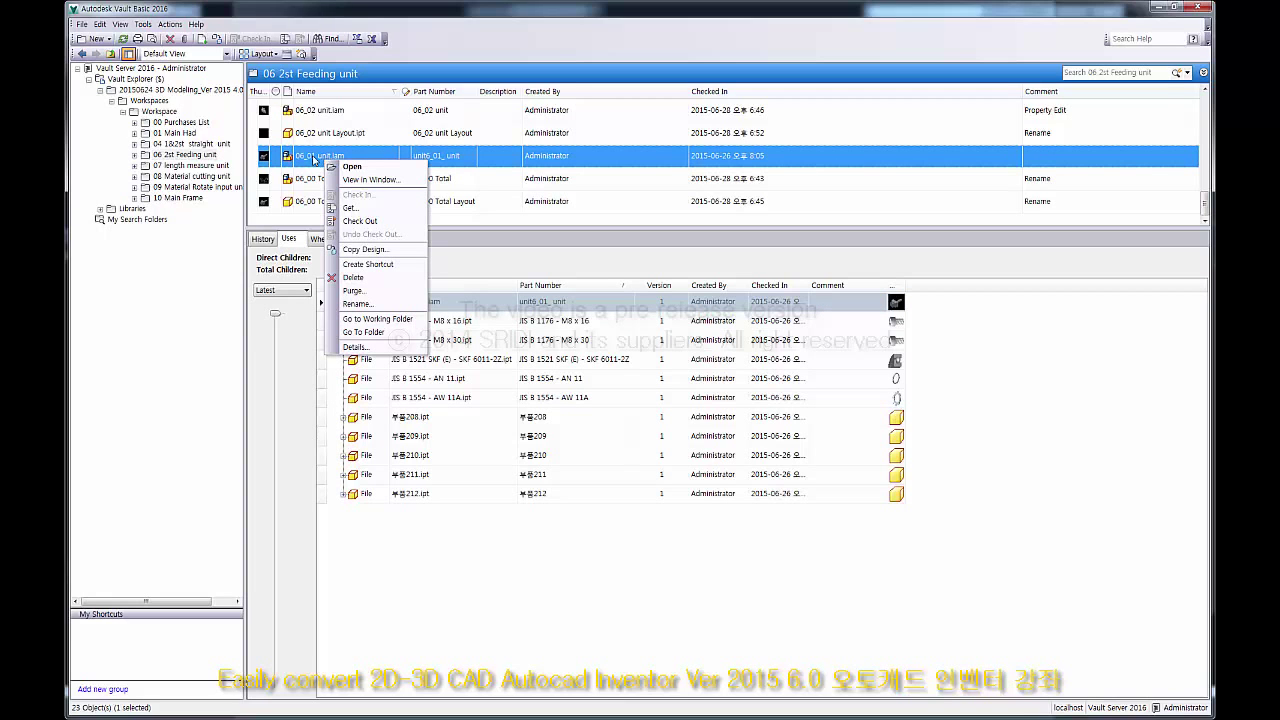
pyautogui.click(658, 625)
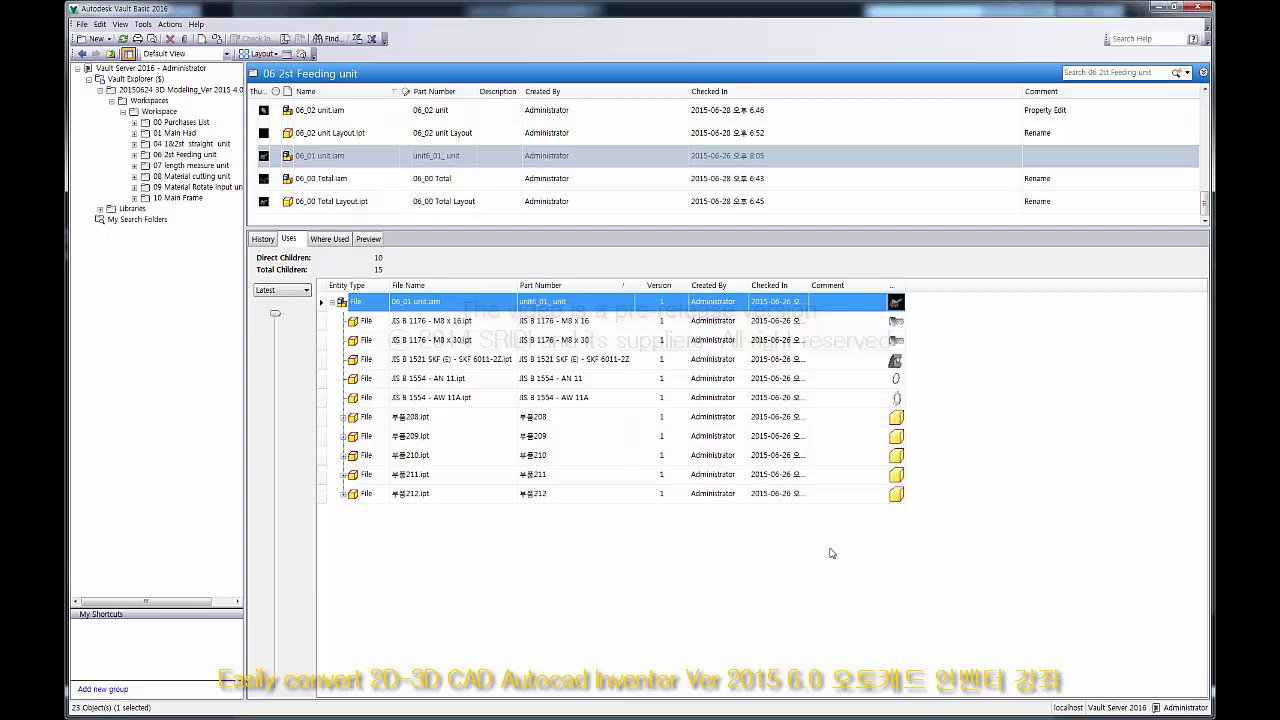
pyautogui.press('End')
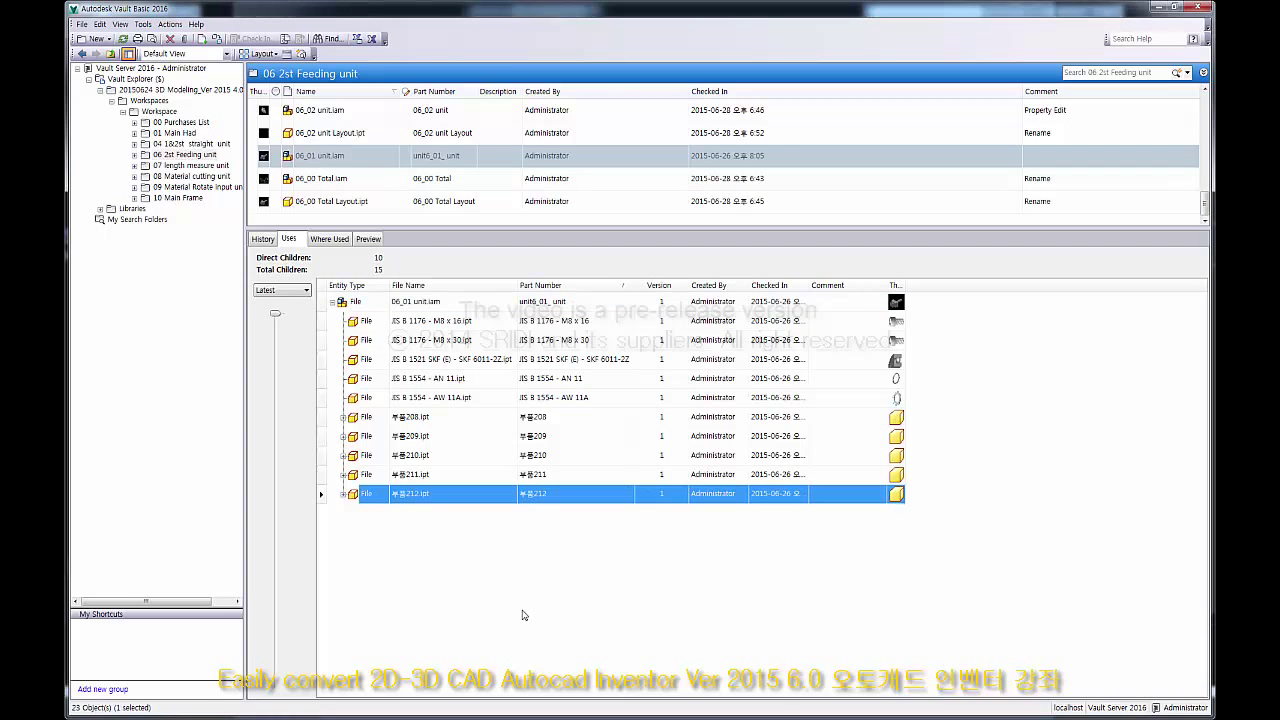
pyautogui.click(345, 166)
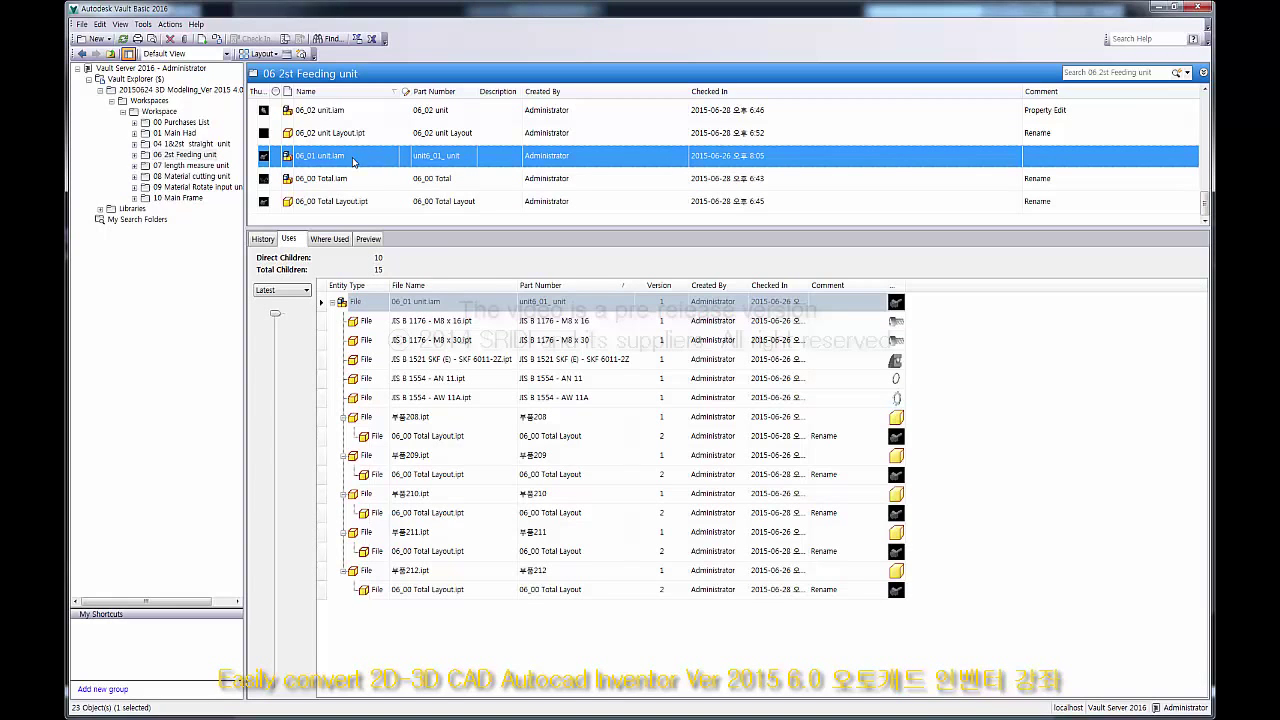
pyautogui.click(122, 39)
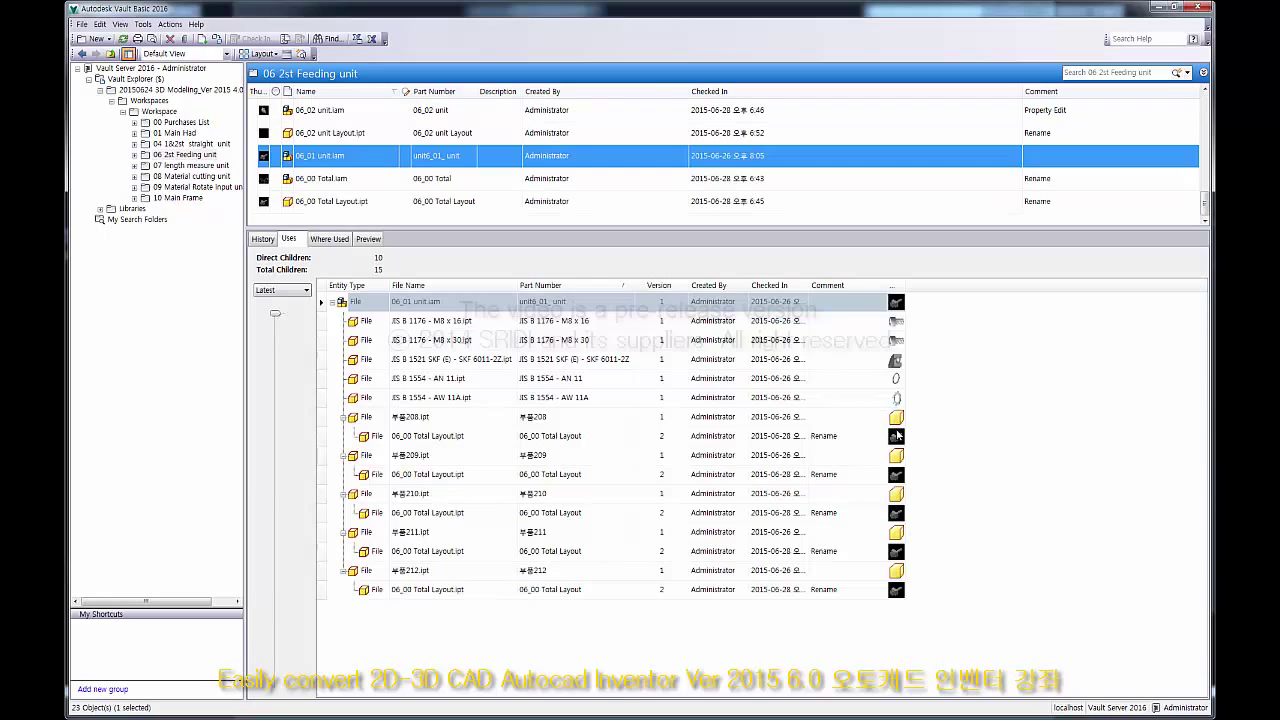
# Step: Start a Get of 06_01 unit.iam that includes children but not parents, and show its detailed file list
pyautogui.rightClick(379, 160)
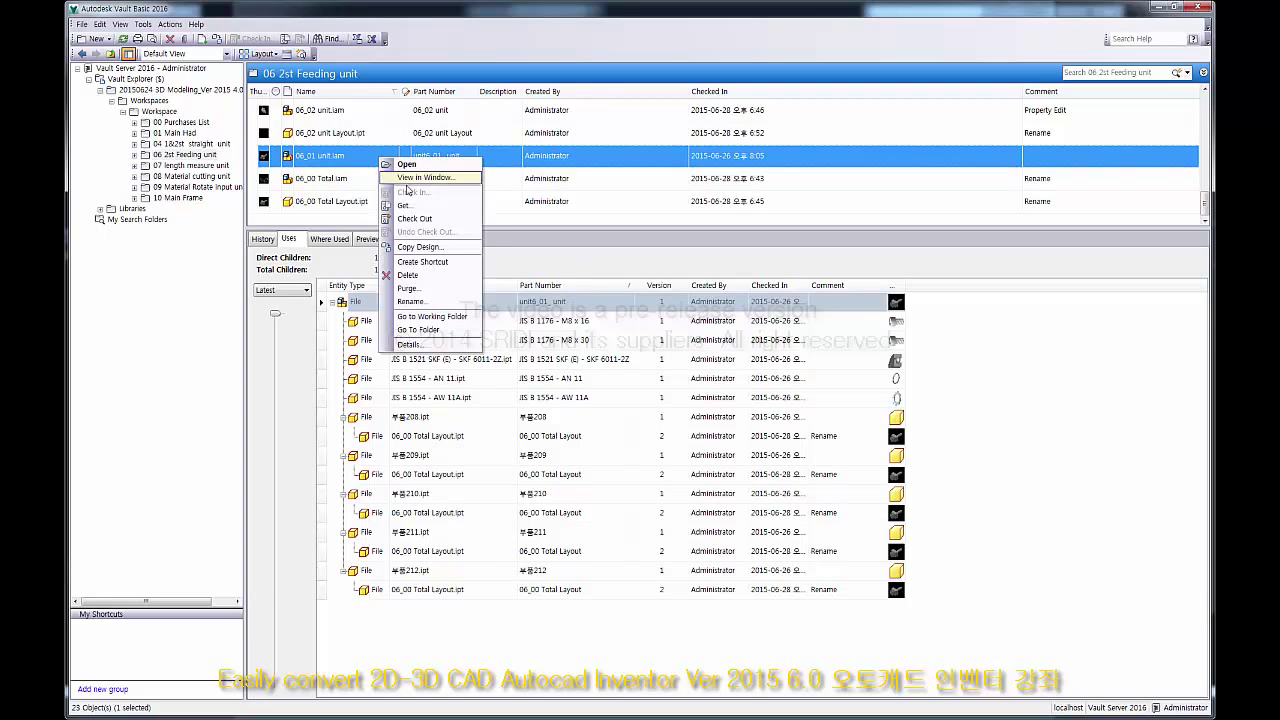
pyautogui.click(405, 206)
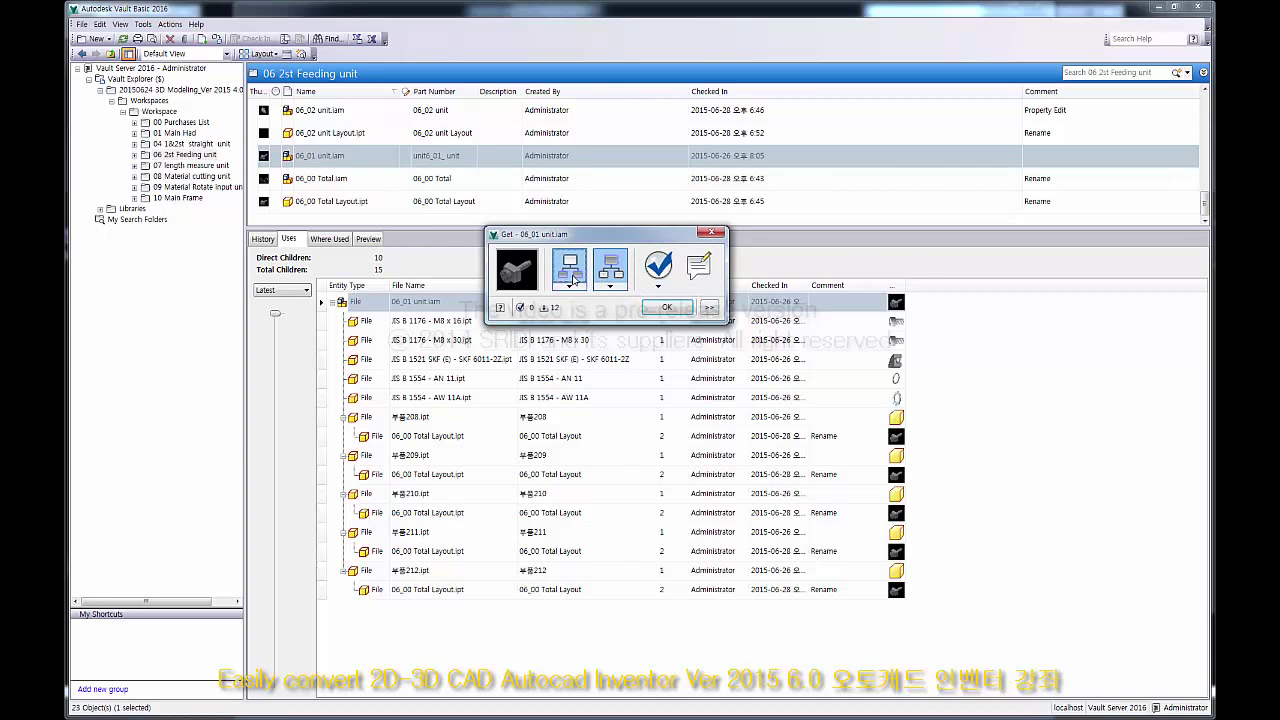
pyautogui.click(574, 280)
pyautogui.click(614, 274)
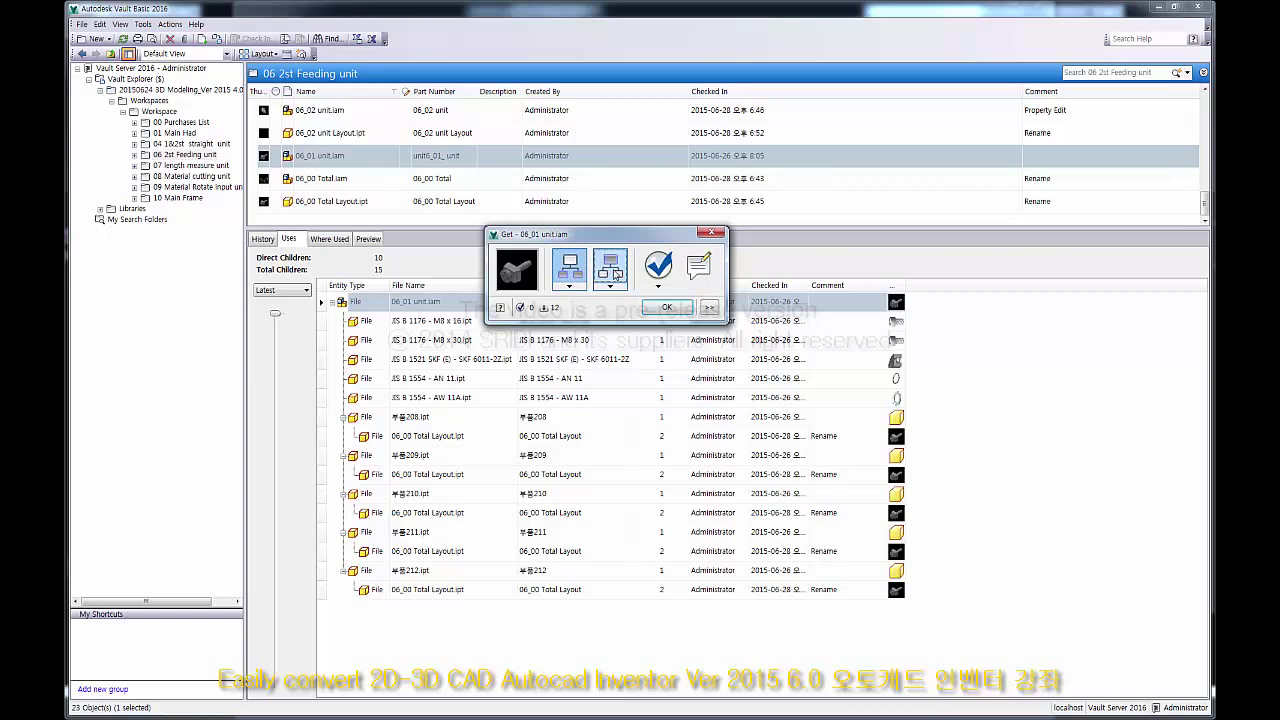
pyautogui.click(710, 308)
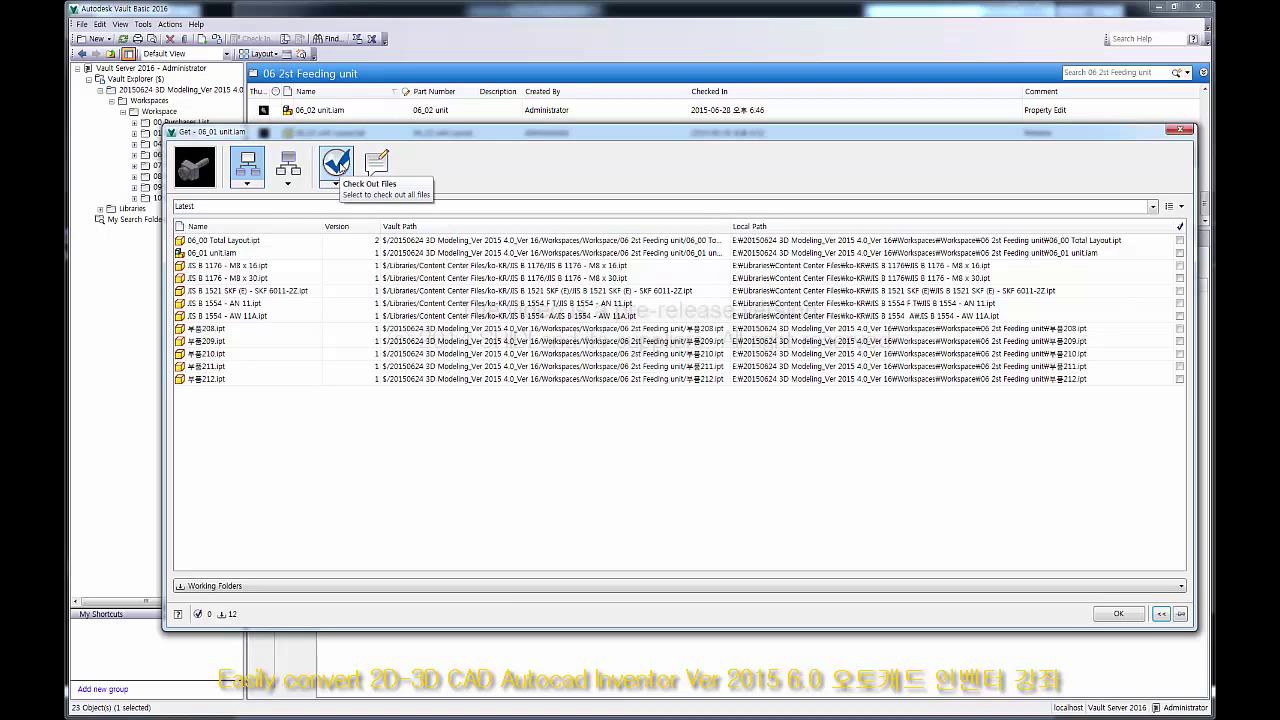
# Step: Review the Get's children and check-out options, and mark all listed files for check-out
pyautogui.click(338, 164)
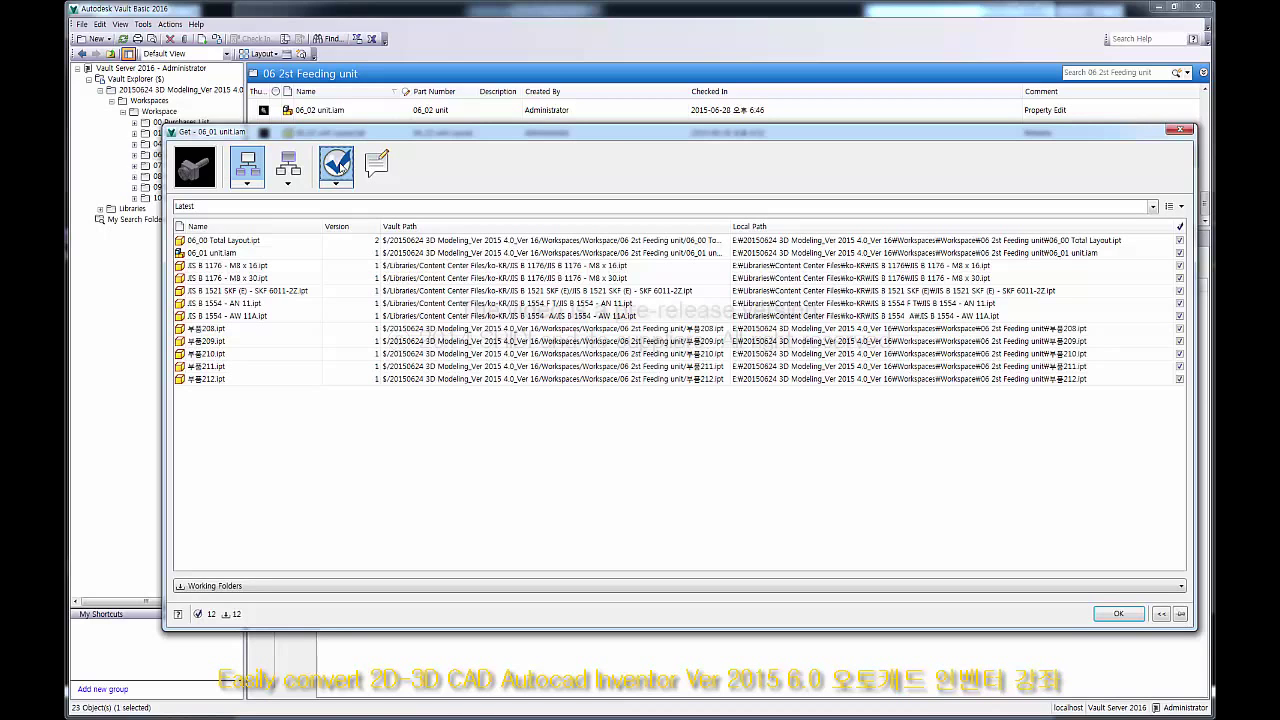
pyautogui.click(338, 164)
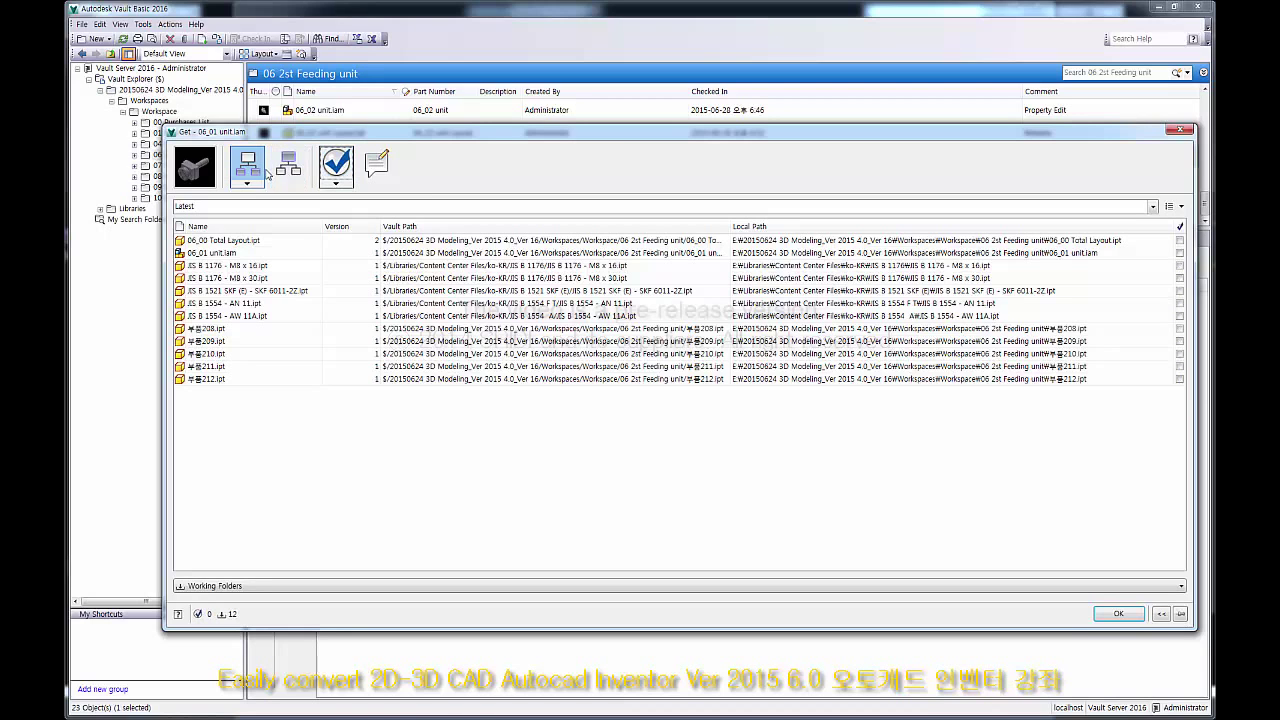
pyautogui.click(250, 186)
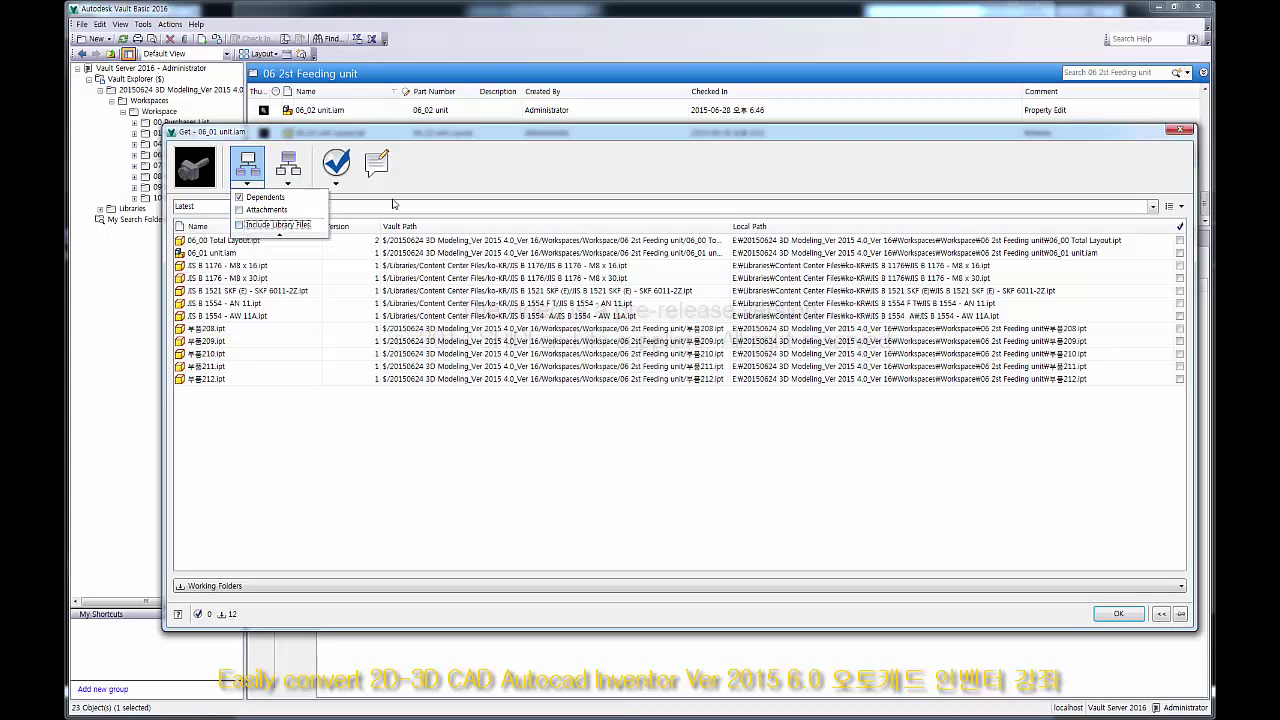
pyautogui.click(475, 172)
pyautogui.click(246, 166)
pyautogui.click(246, 166)
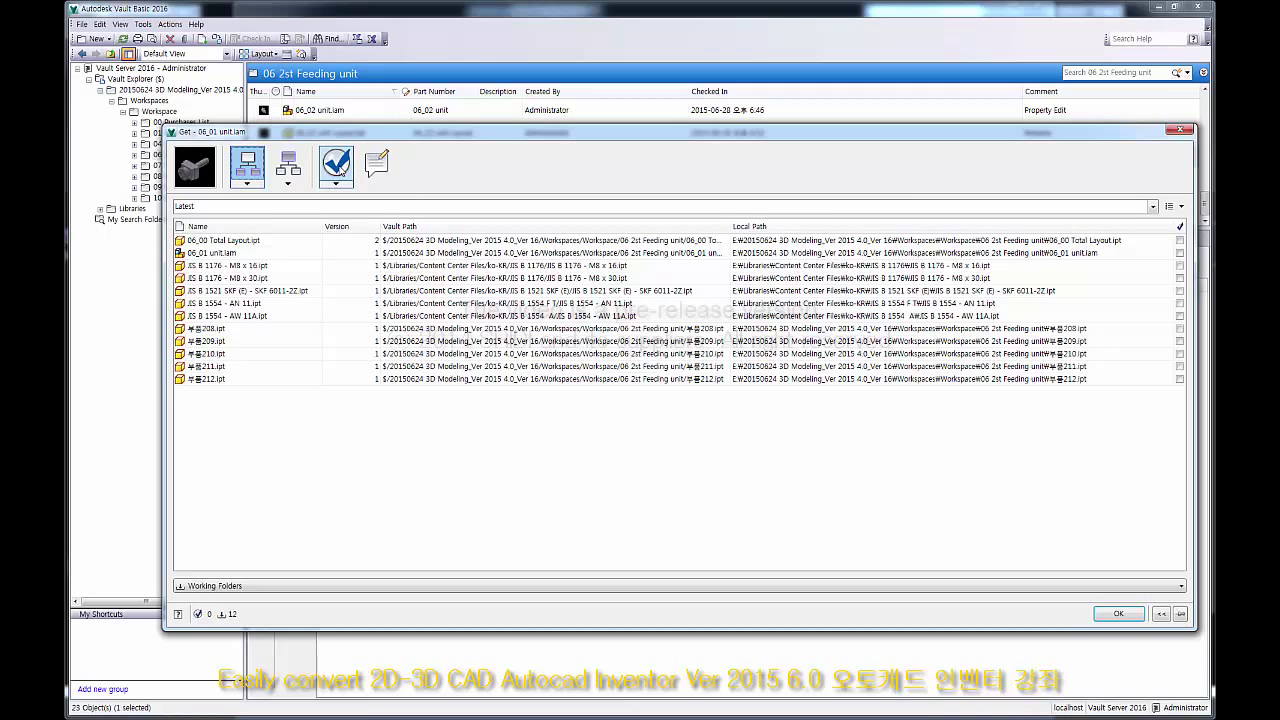
pyautogui.click(336, 186)
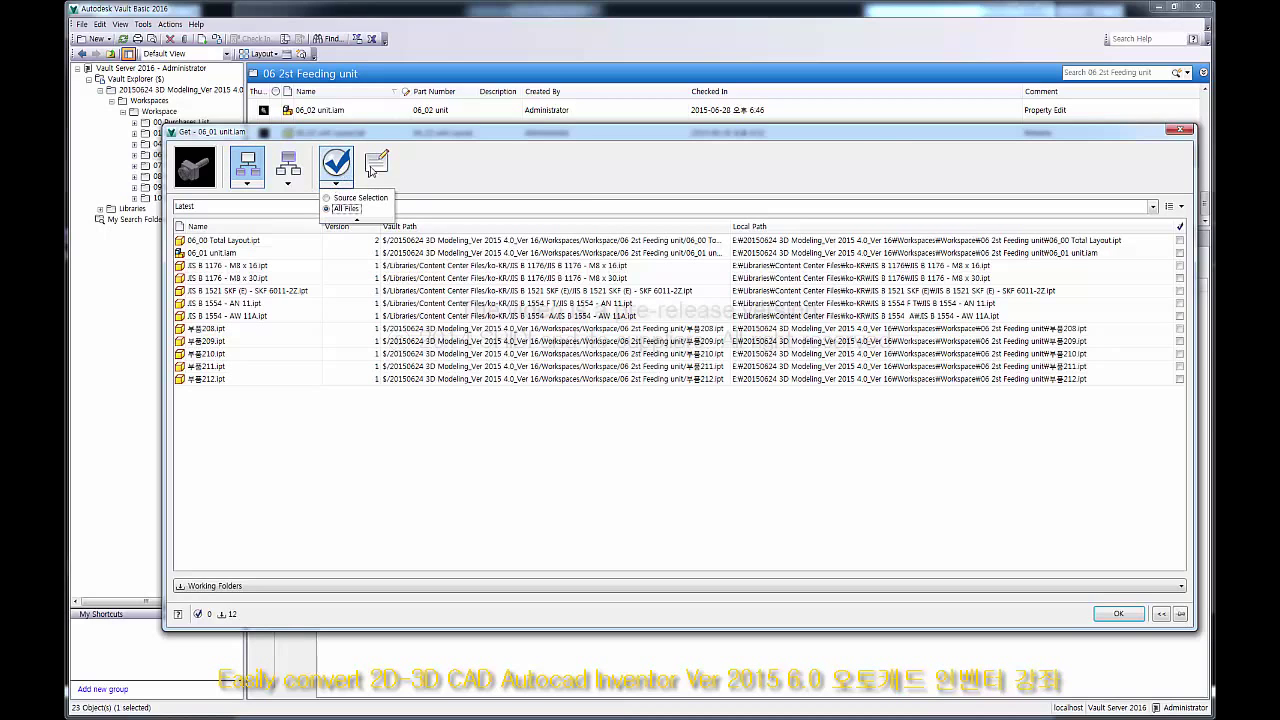
pyautogui.click(336, 165)
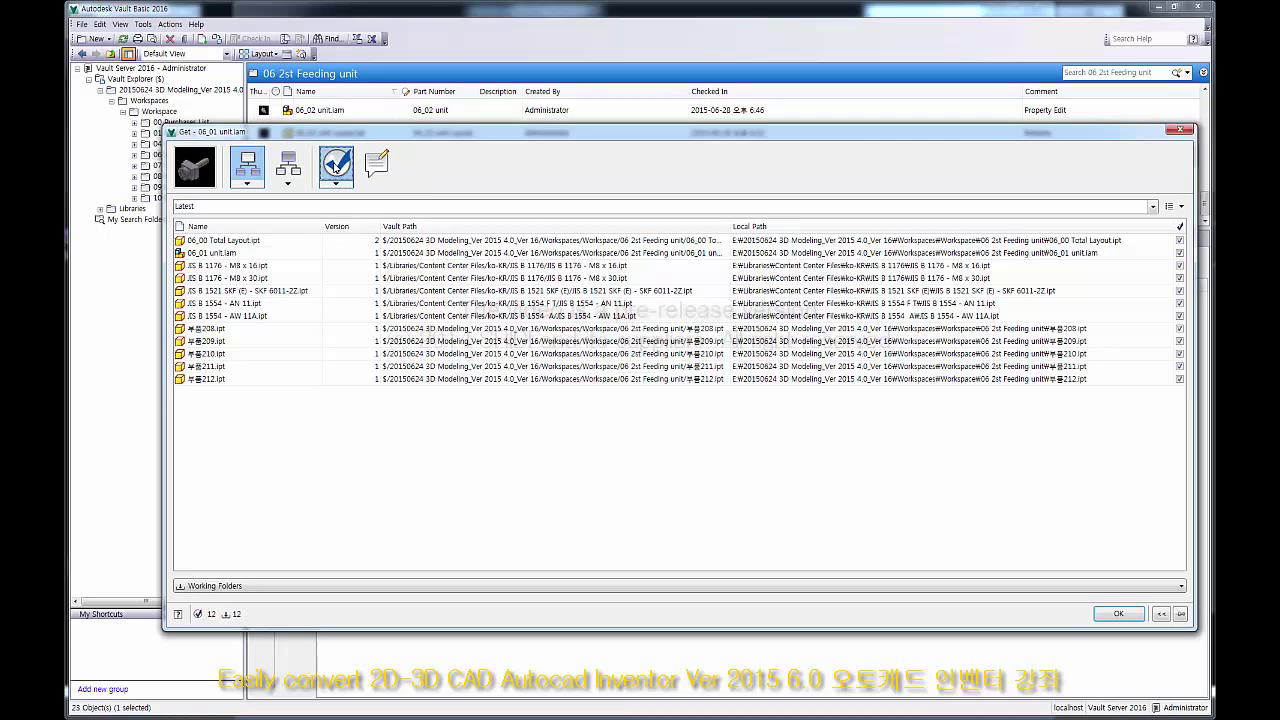
# Step: Shrink and reposition the Get window, widen the Vault Path column, and examine the vault paths of the files
pyautogui.moveTo(164, 126); pyautogui.dragTo(460, 258)
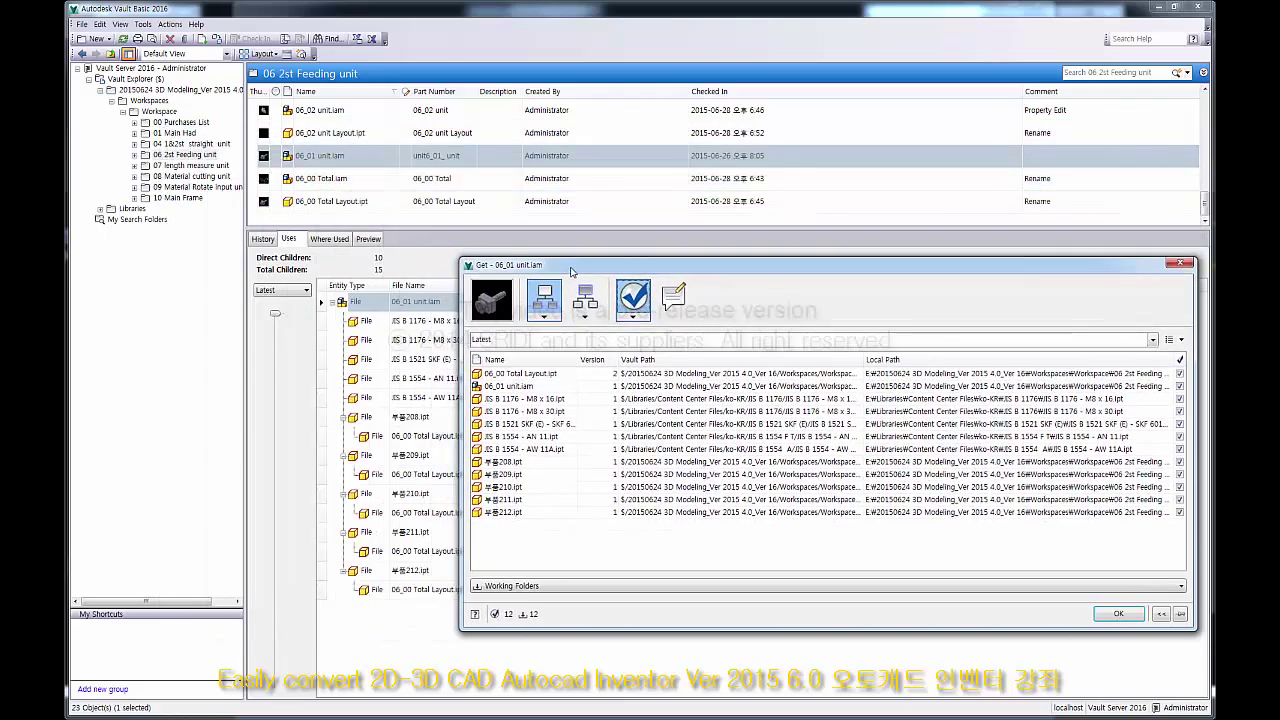
pyautogui.moveTo(572, 271); pyautogui.dragTo(443, 247)
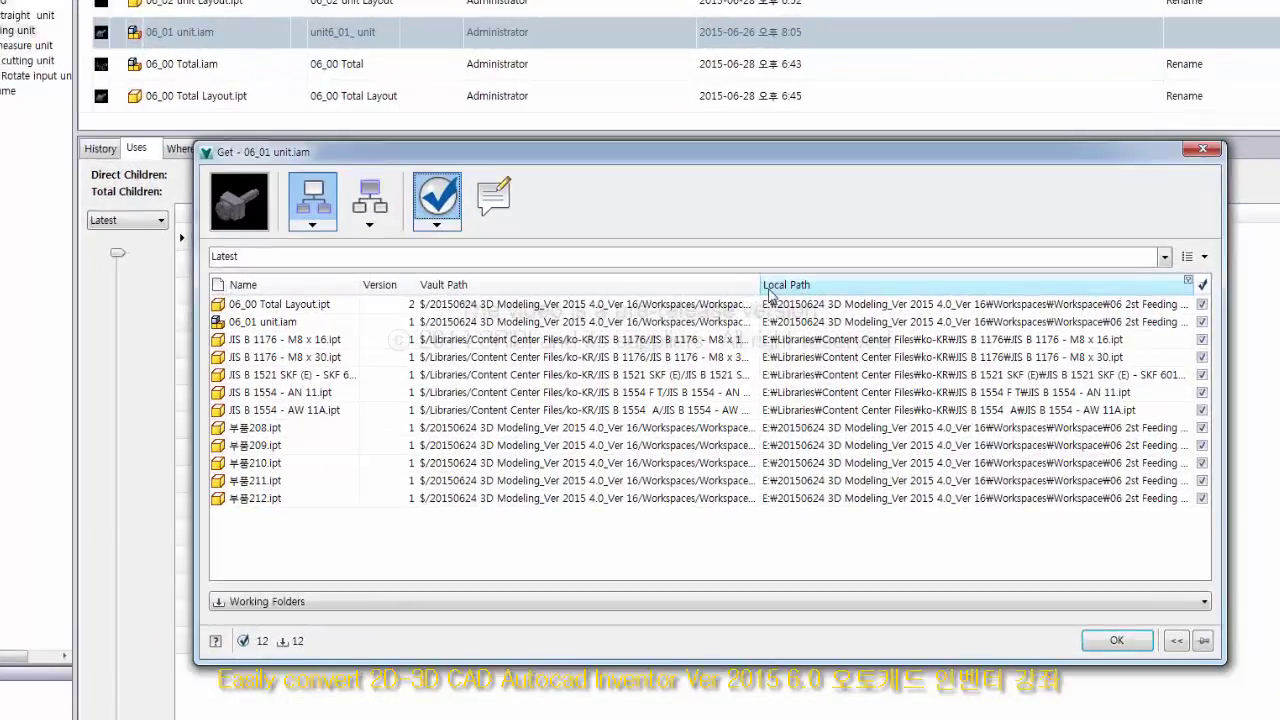
pyautogui.doubleClick(733, 336)
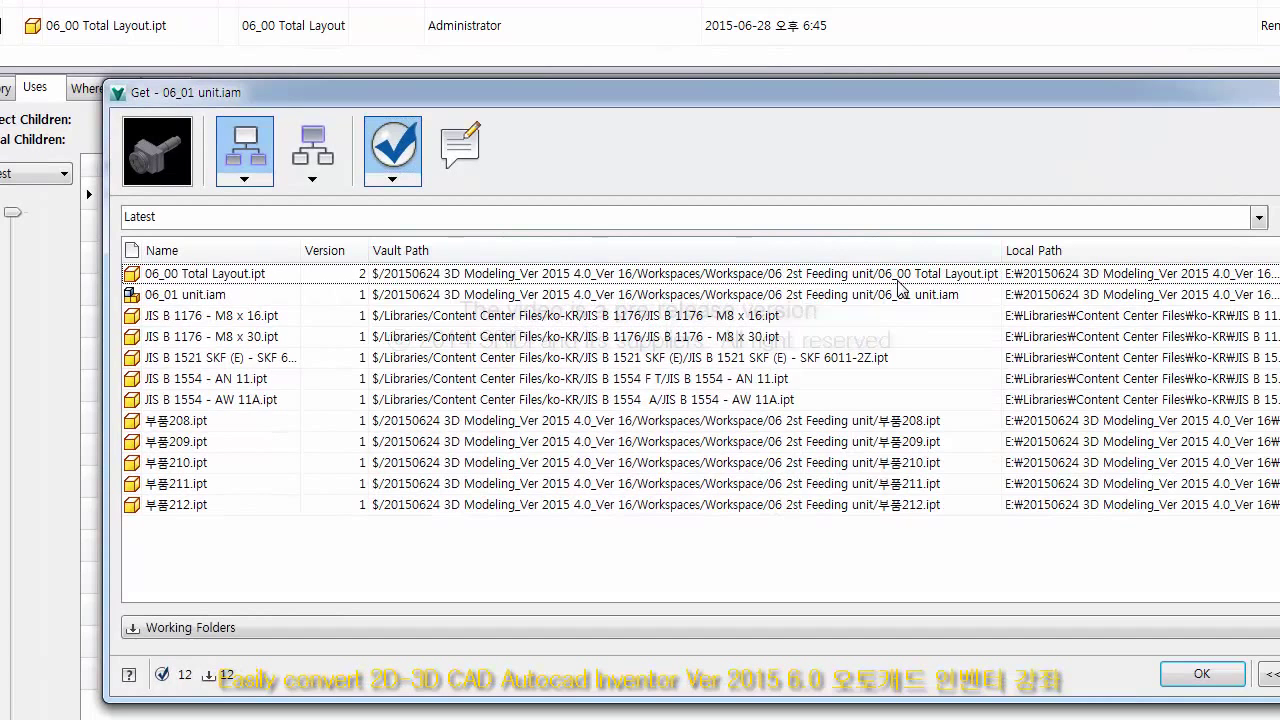
pyautogui.click(792, 277)
pyautogui.click(790, 298)
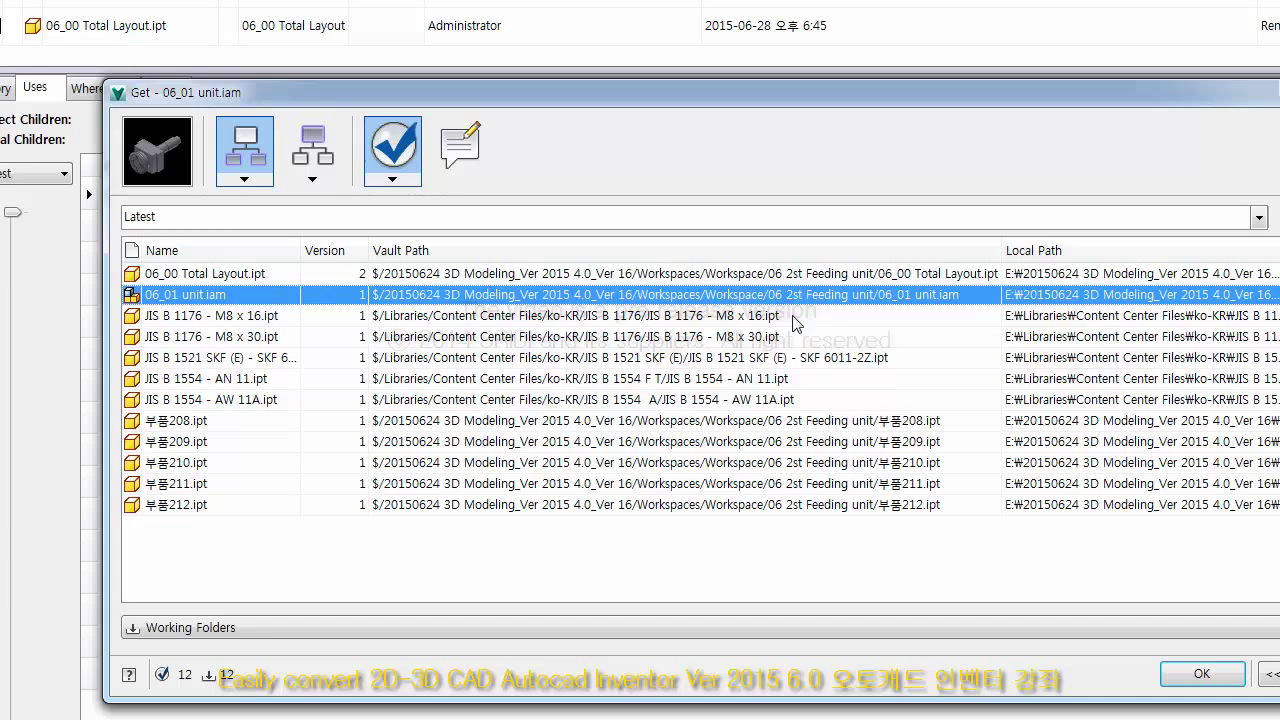
pyautogui.click(772, 425)
pyautogui.click(788, 446)
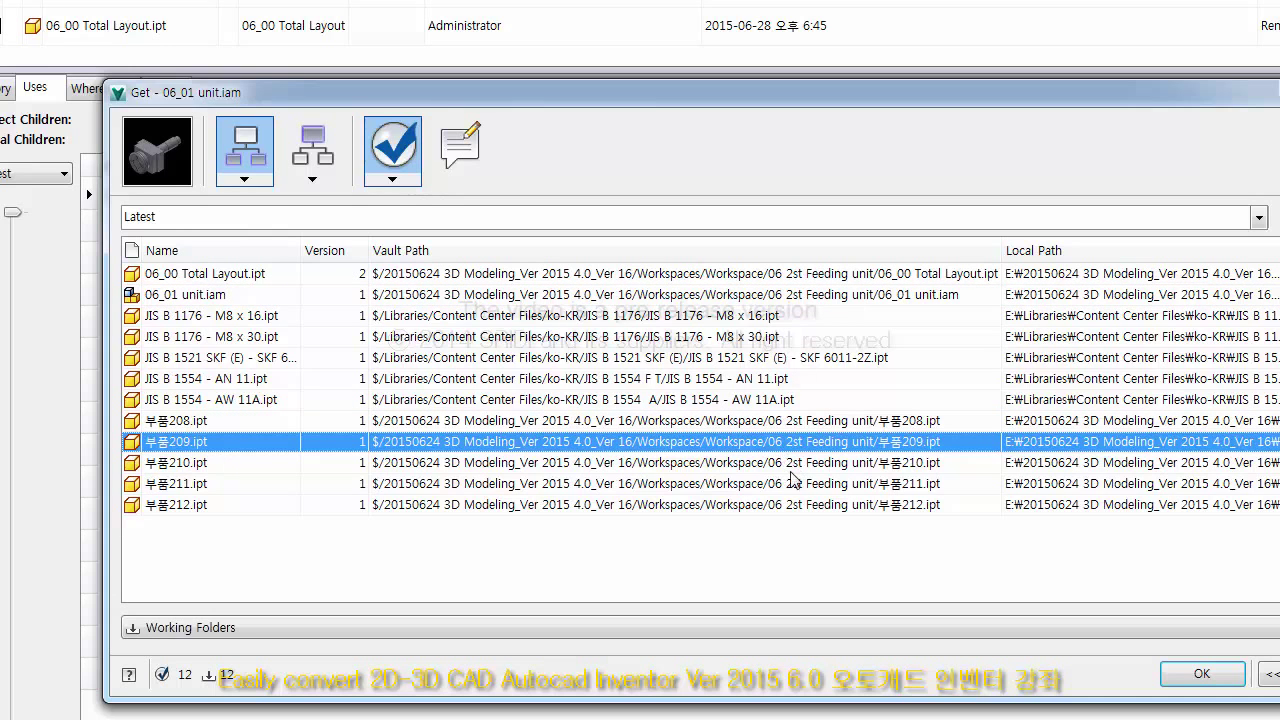
# Step: Run the Get with check-out for the 06_01 unit.iam files, then review and close the error report
pyautogui.click(1203, 685)
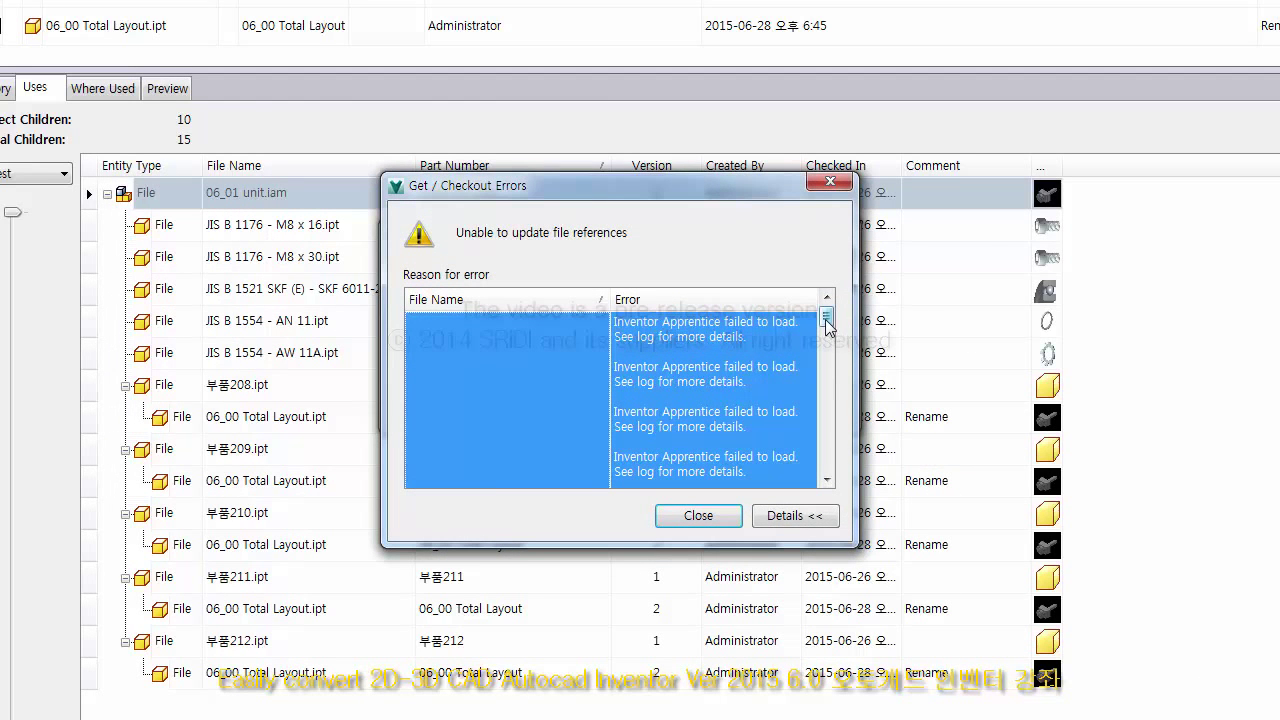
pyautogui.moveTo(826, 320); pyautogui.dragTo(826, 377)
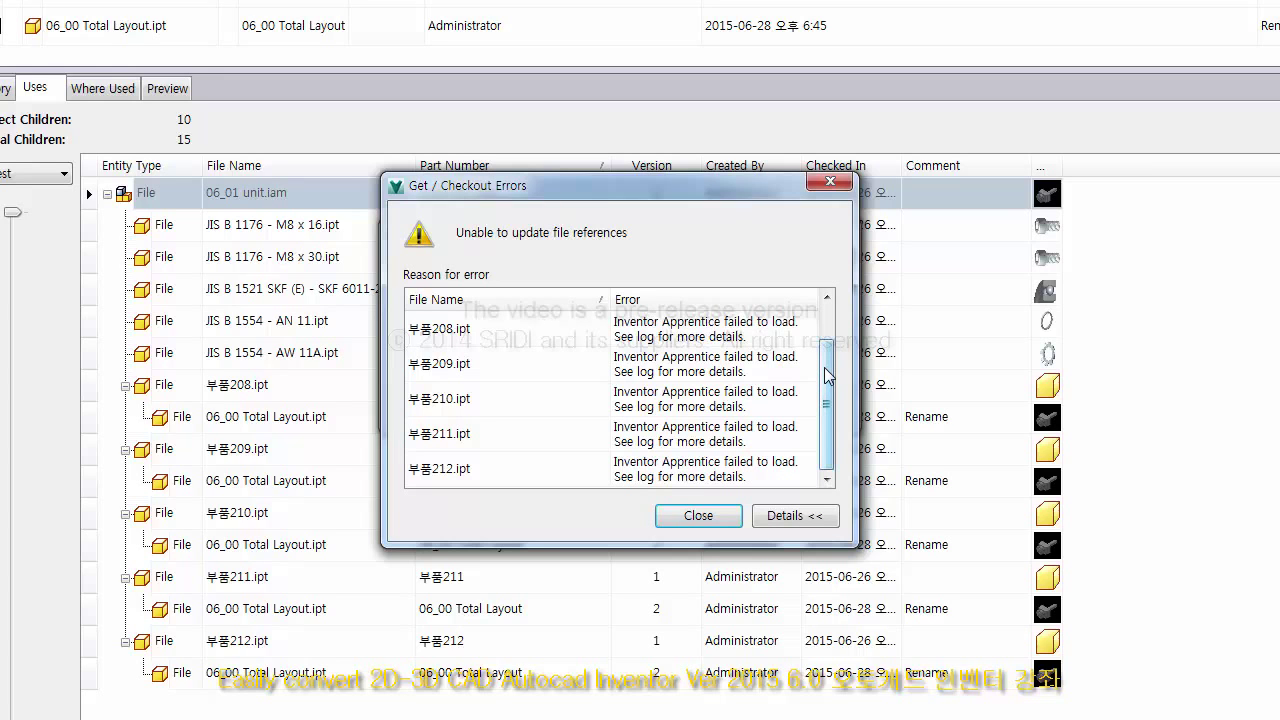
pyautogui.moveTo(828, 369); pyautogui.dragTo(828, 438)
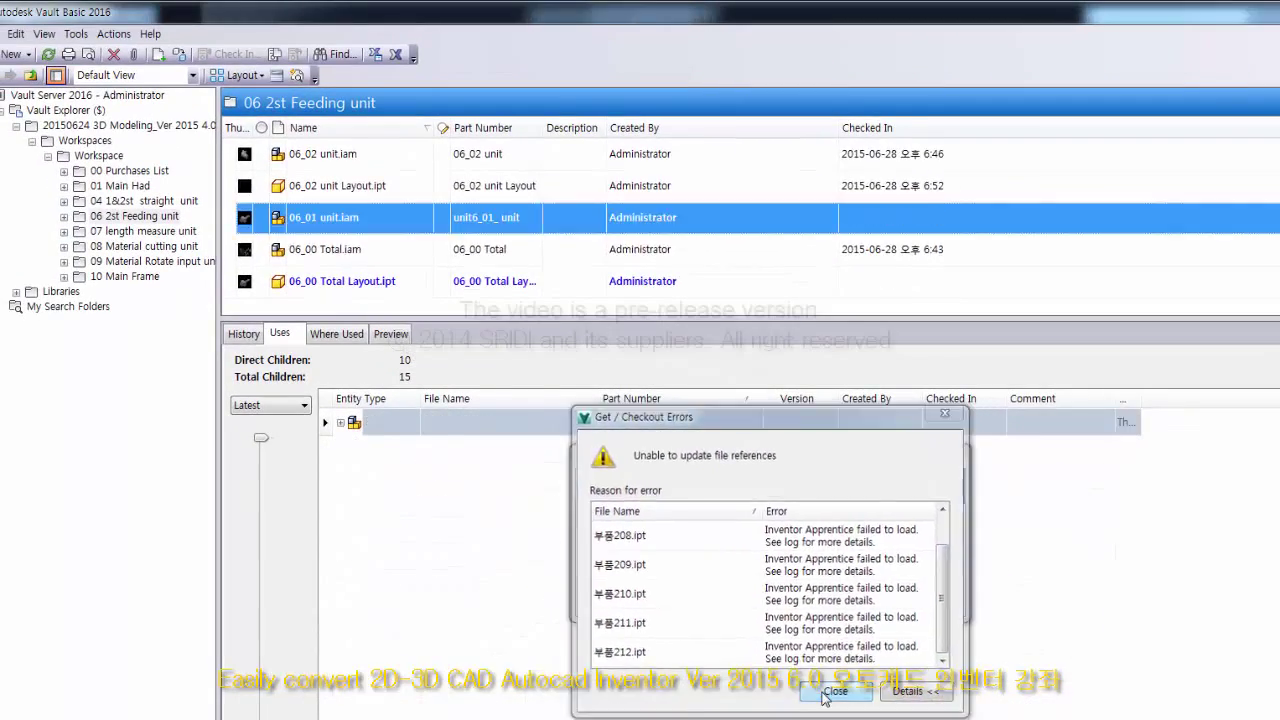
pyautogui.click(790, 638)
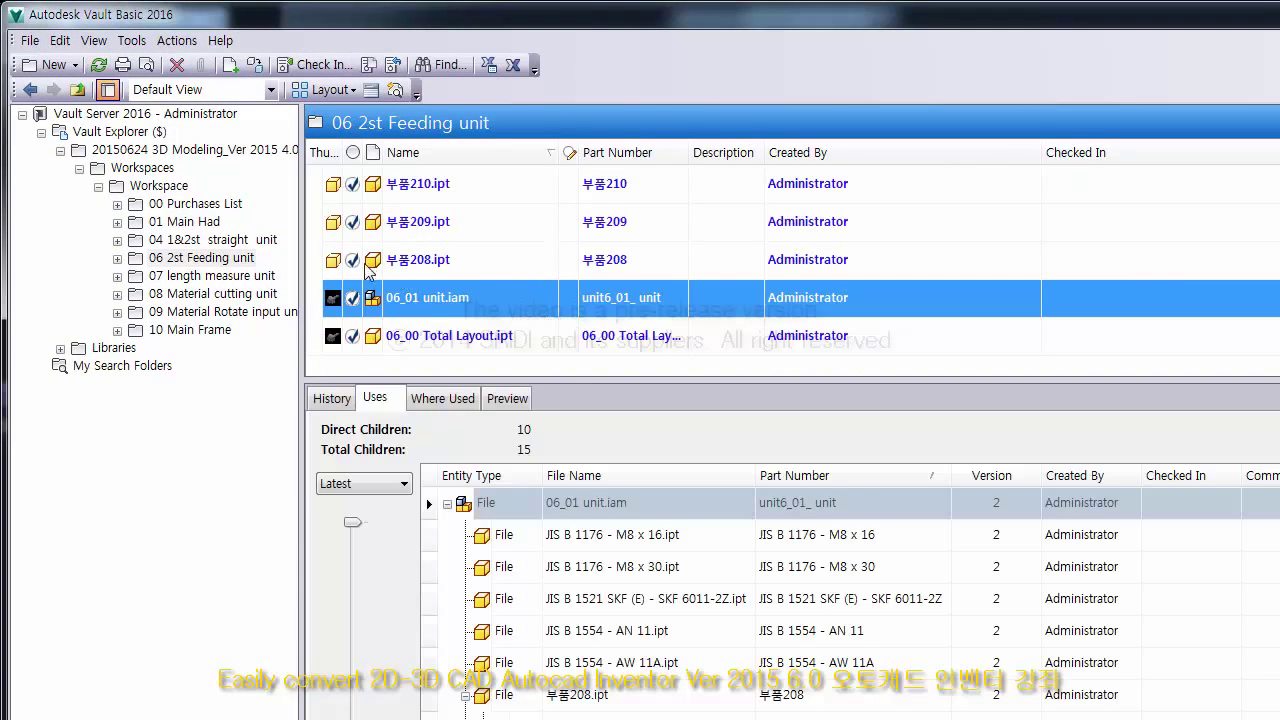
# Step: Check the check-out status of 부품208.ipt, then open 06_01 unit.iam in Inventor and dismiss the reference error report
pyautogui.moveTo(352, 266)
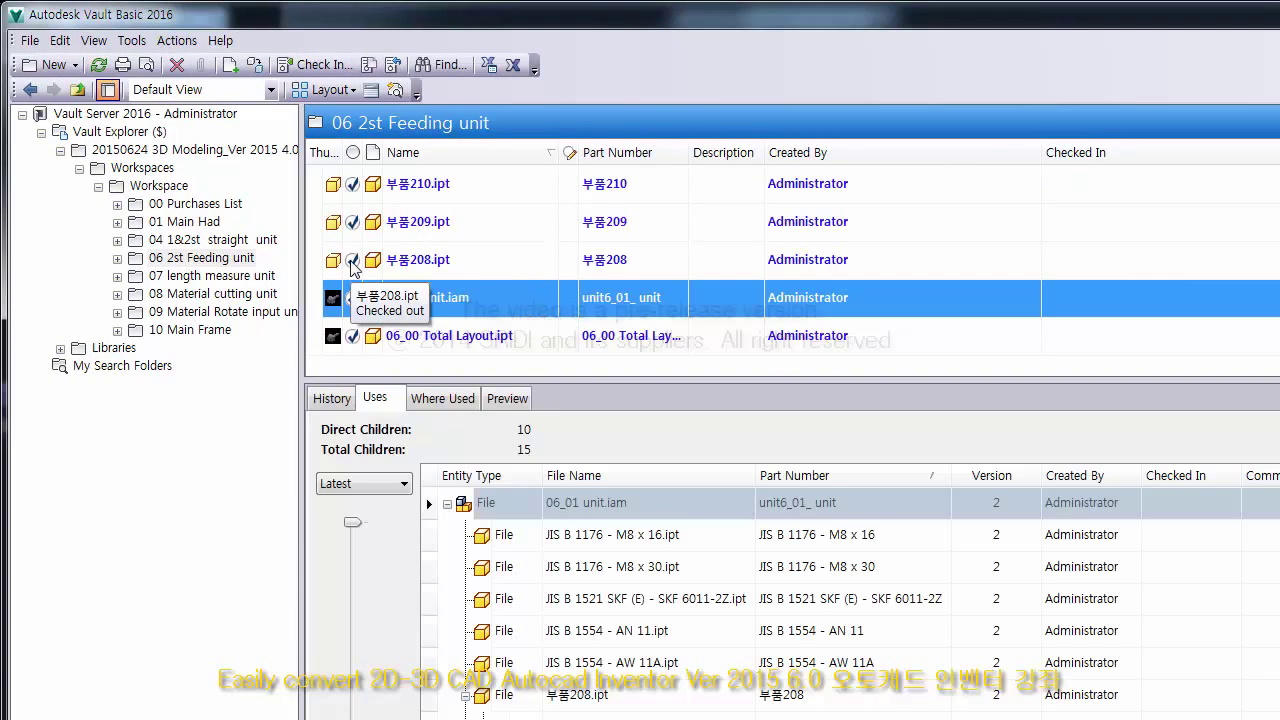
pyautogui.rightClick(452, 312)
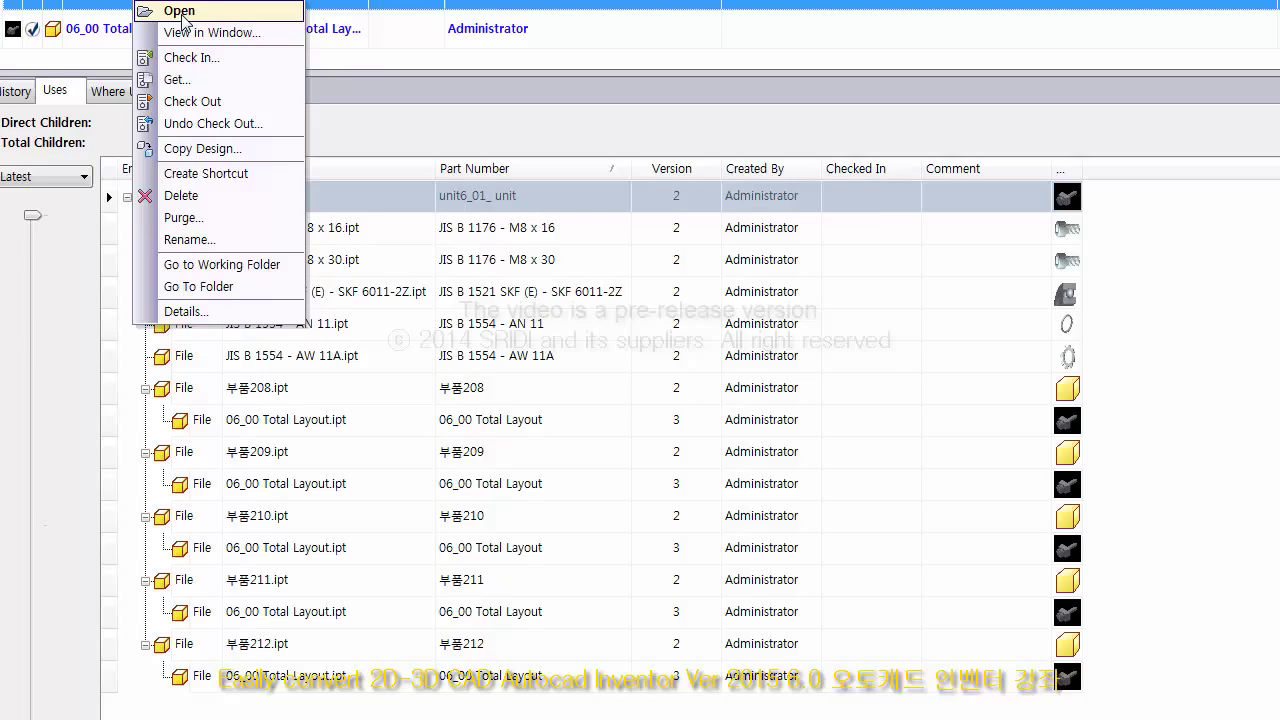
pyautogui.click(240, 78)
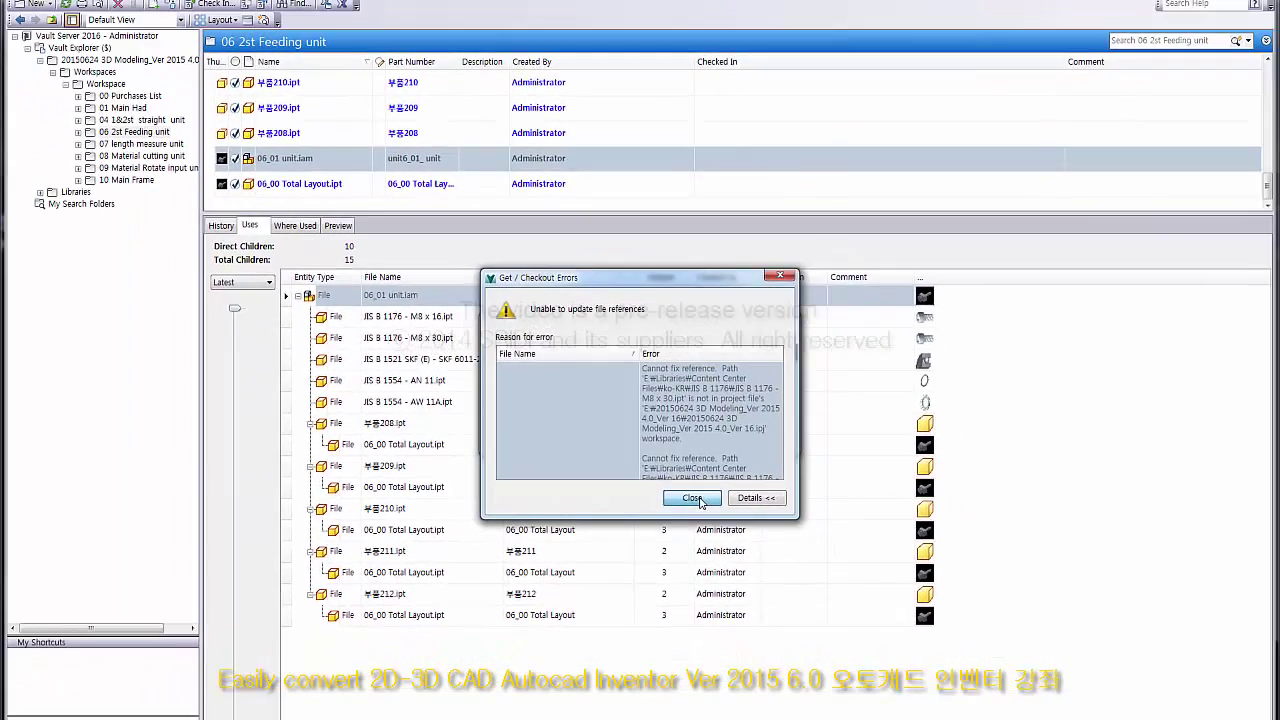
pyautogui.click(718, 499)
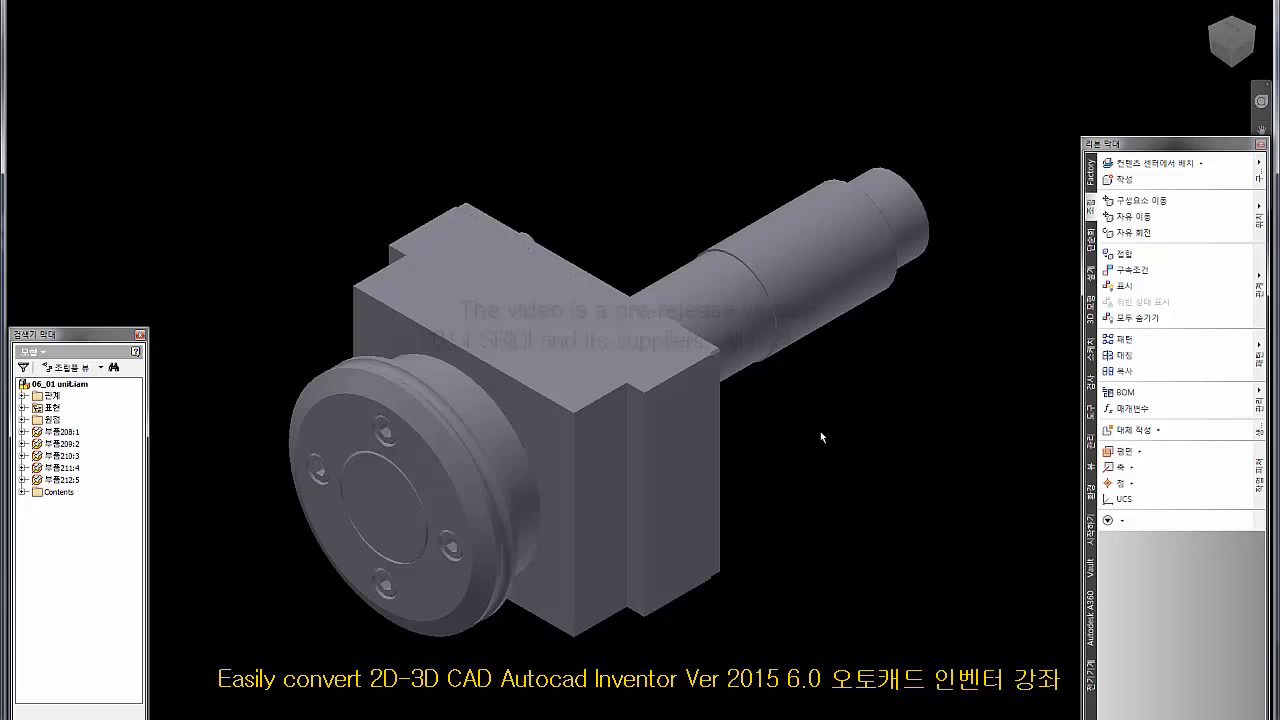
# Step: Switch the model browser to the Vault view of 06_01 unit.iam and its parts
pyautogui.click(47, 354)
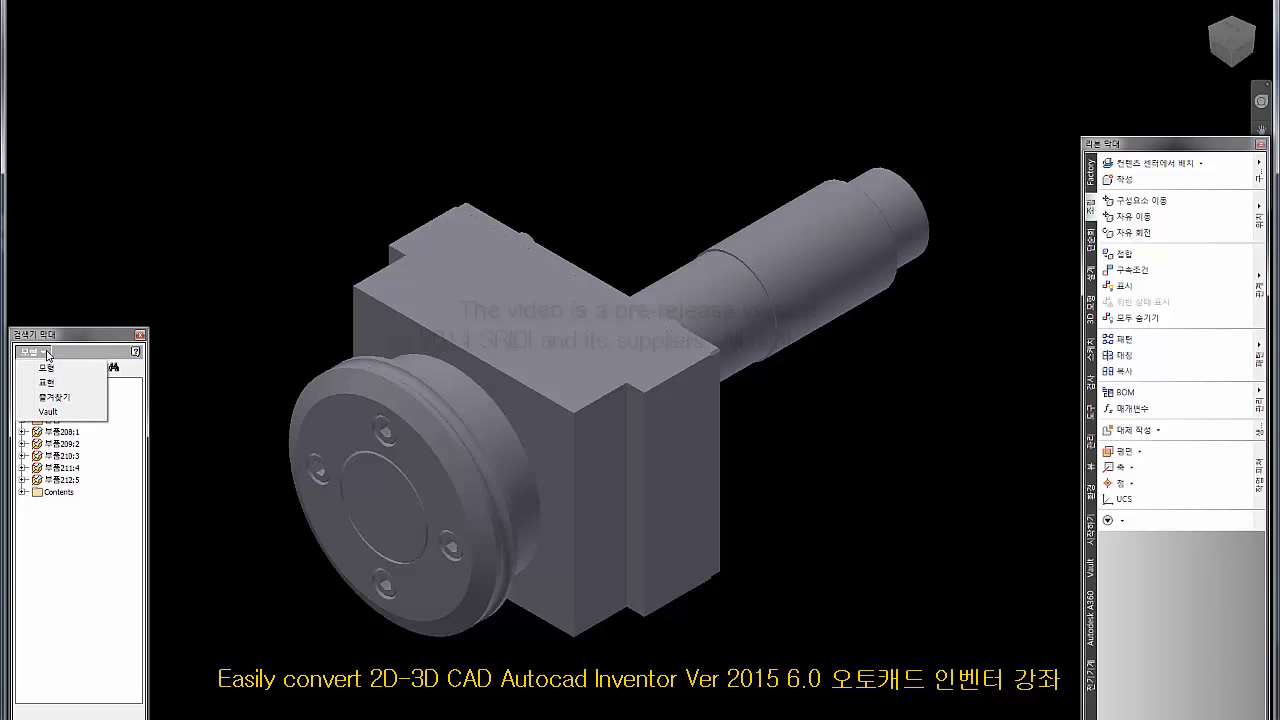
pyautogui.click(57, 412)
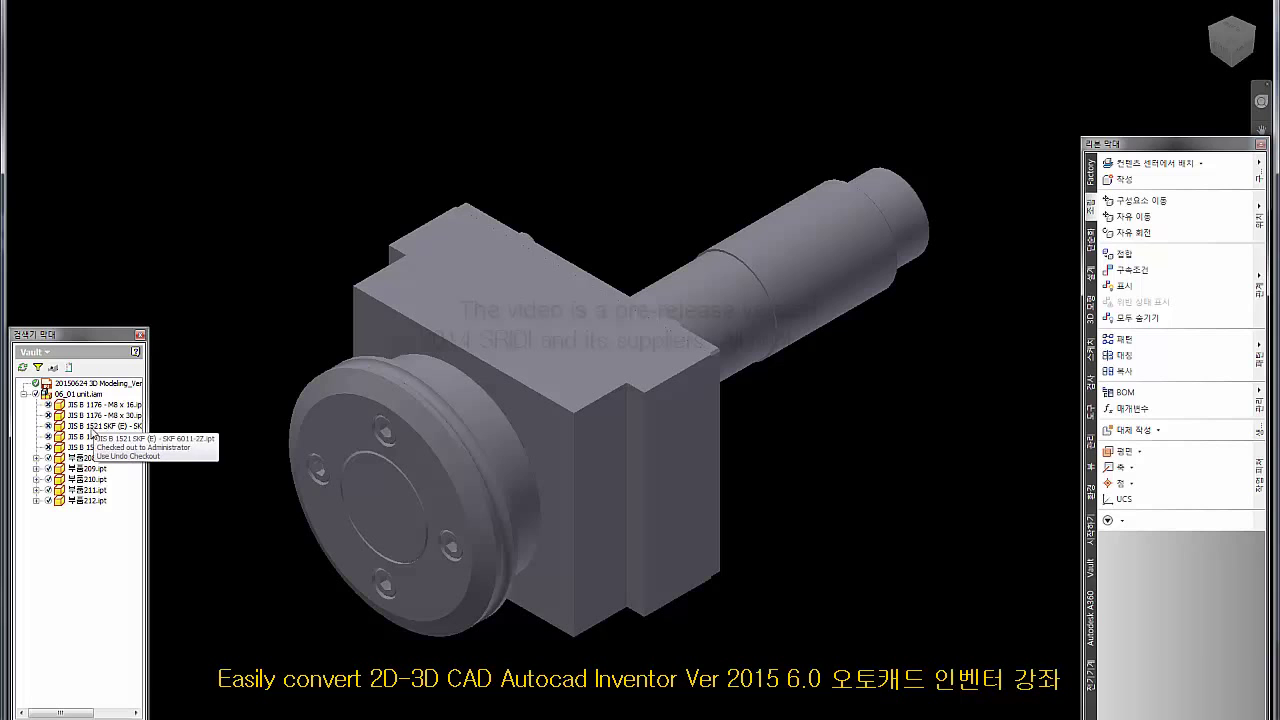
# Step: Try to check out 06_01 unit.iam from the Vault browser with its children included
pyautogui.rightClick(87, 394)
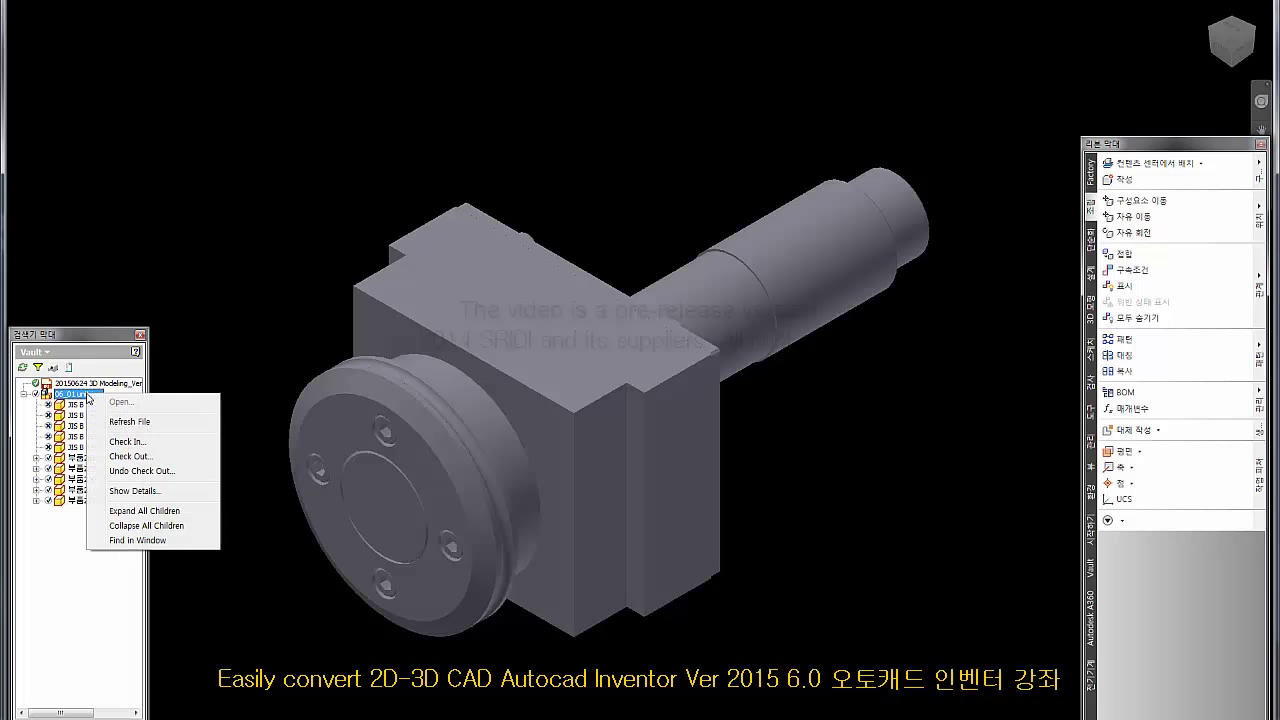
pyautogui.click(126, 457)
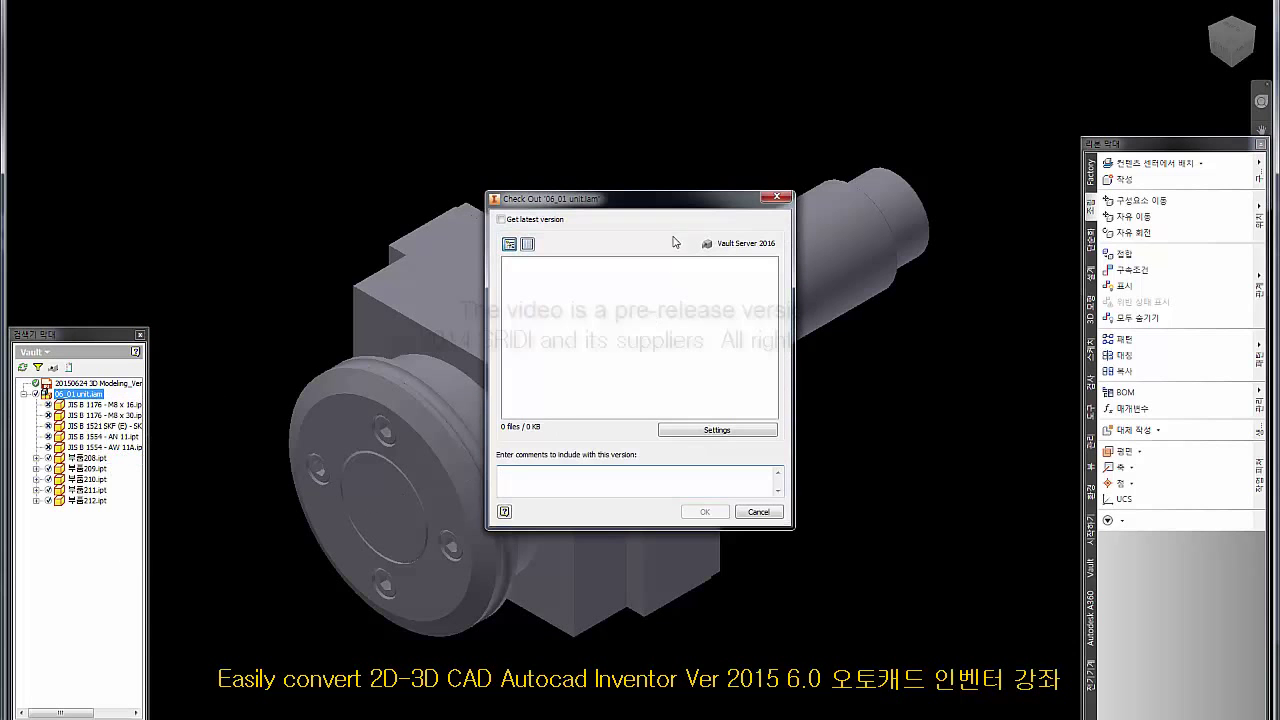
pyautogui.moveTo(658, 205); pyautogui.dragTo(543, 149)
pyautogui.click(592, 373)
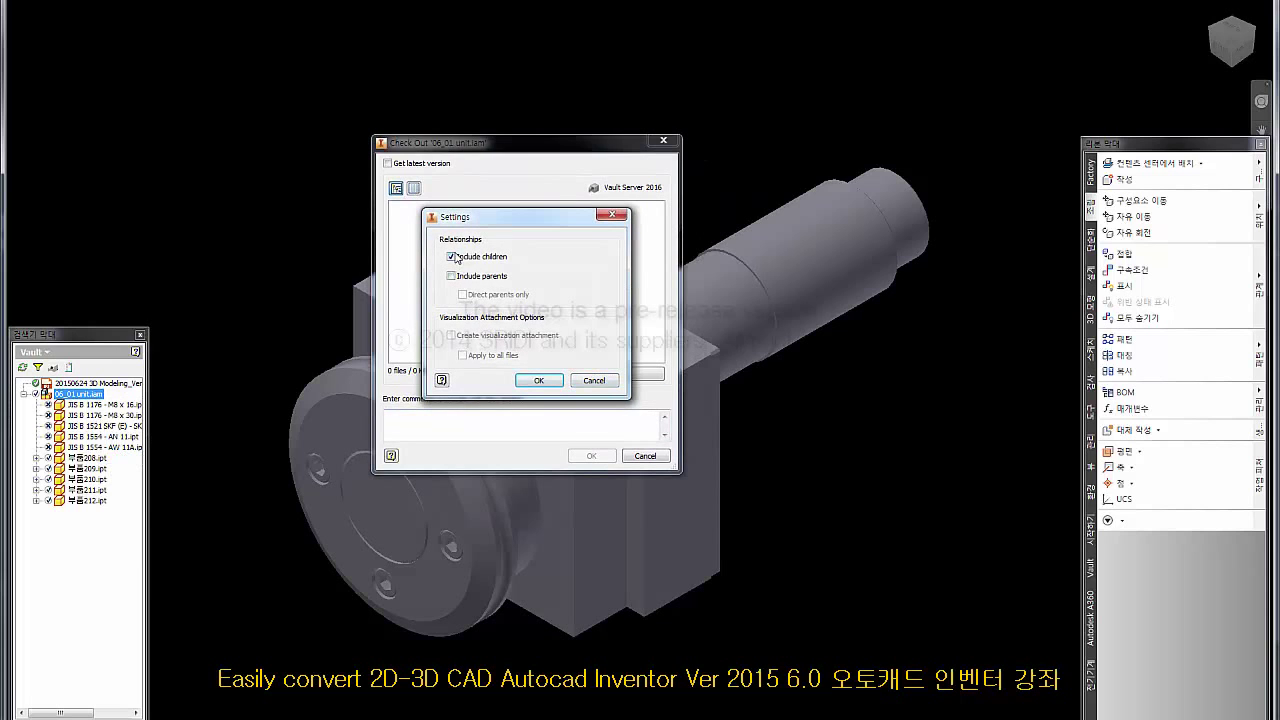
pyautogui.click(538, 380)
pyautogui.click(591, 455)
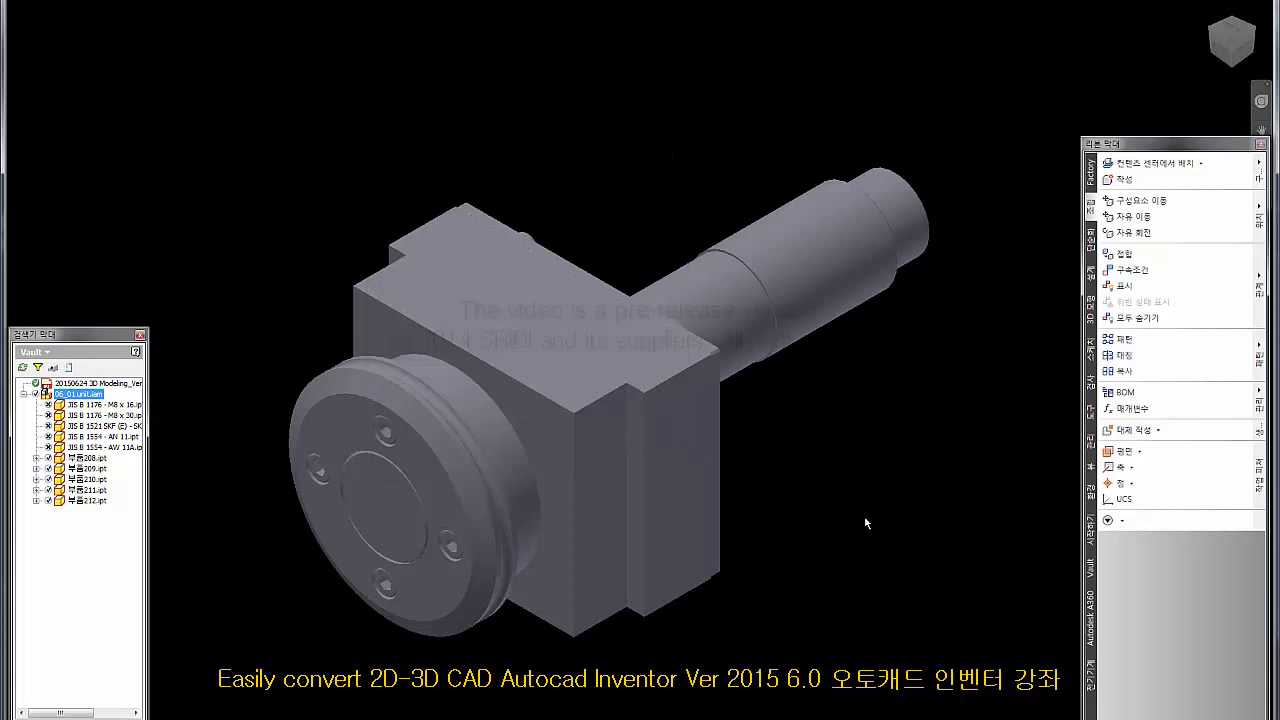
# Step: Undo the check-out of the five JIS library parts under 06_01 unit.iam, replacing their working copies
pyautogui.rightClick(129, 405)
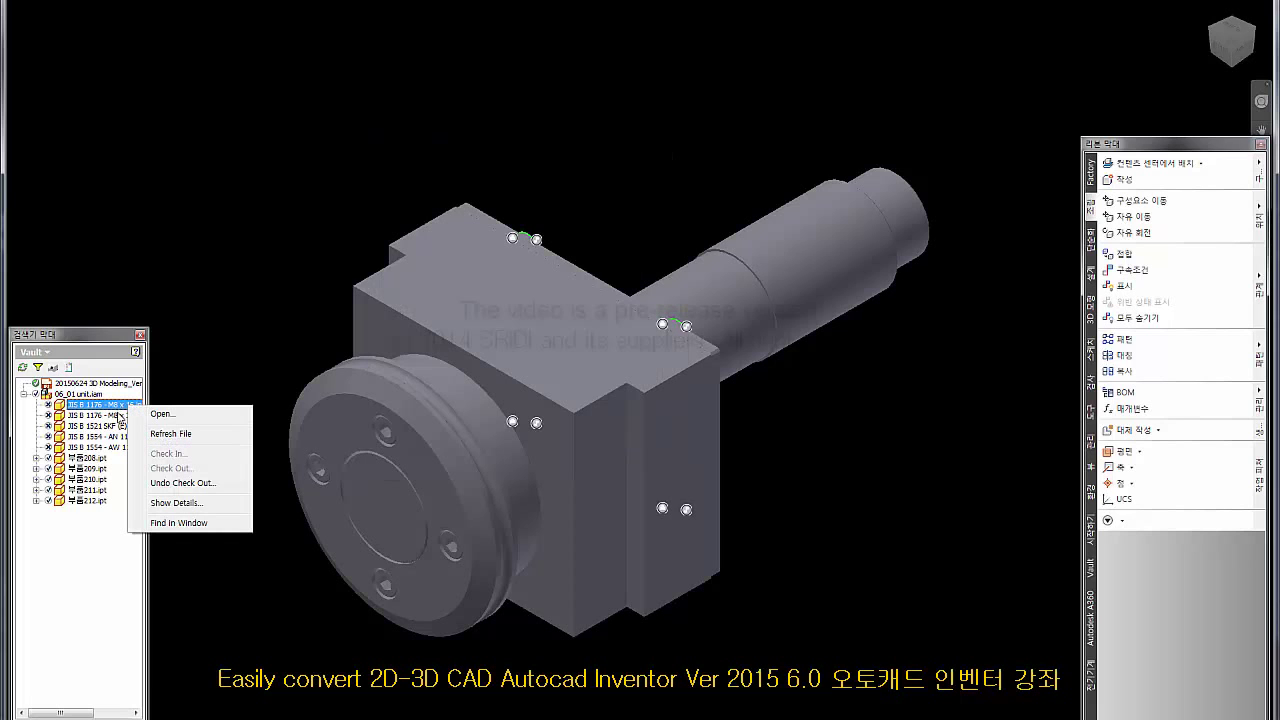
pyautogui.click(170, 434)
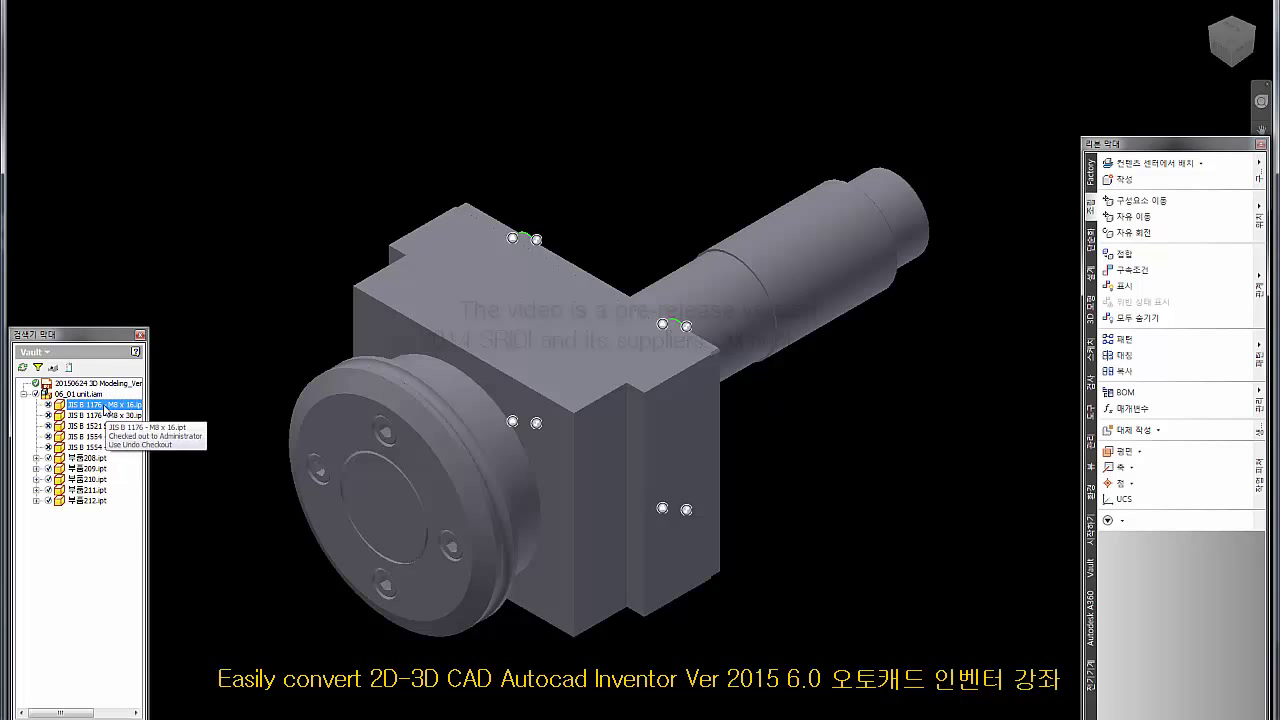
pyautogui.keyDown('shift'); pyautogui.click(90, 447); pyautogui.keyUp('shift')
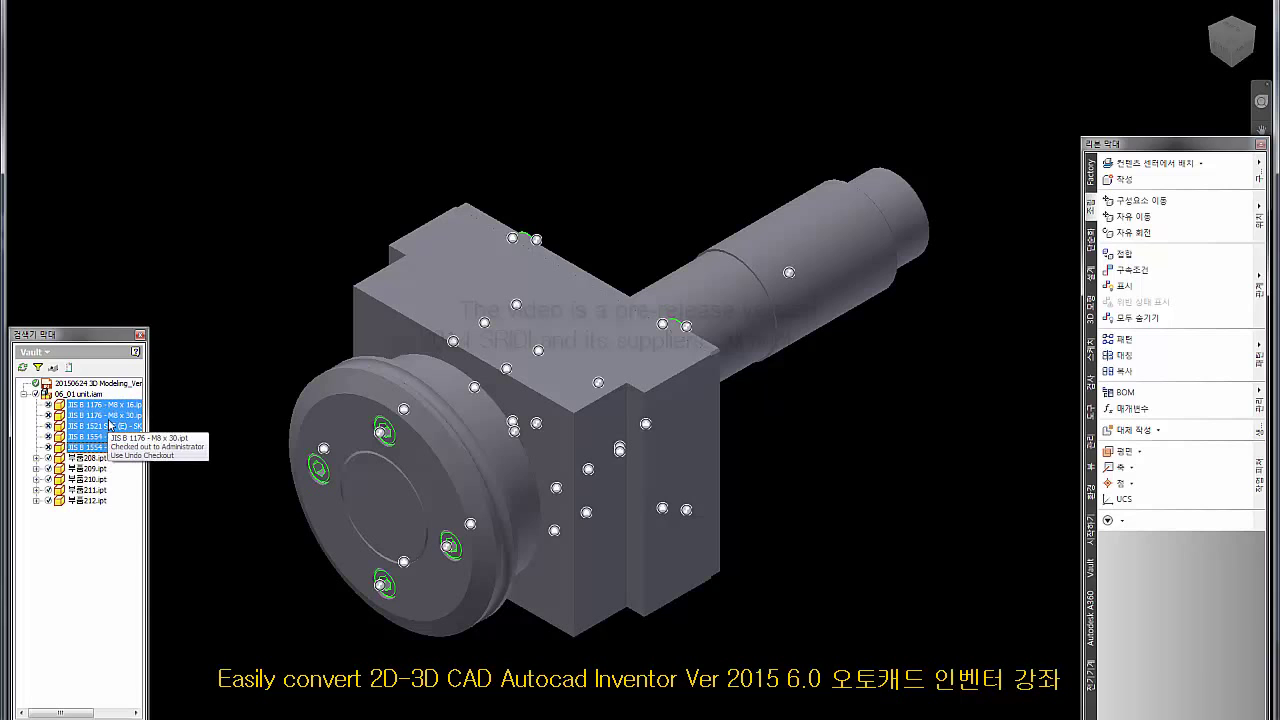
pyautogui.rightClick(110, 425)
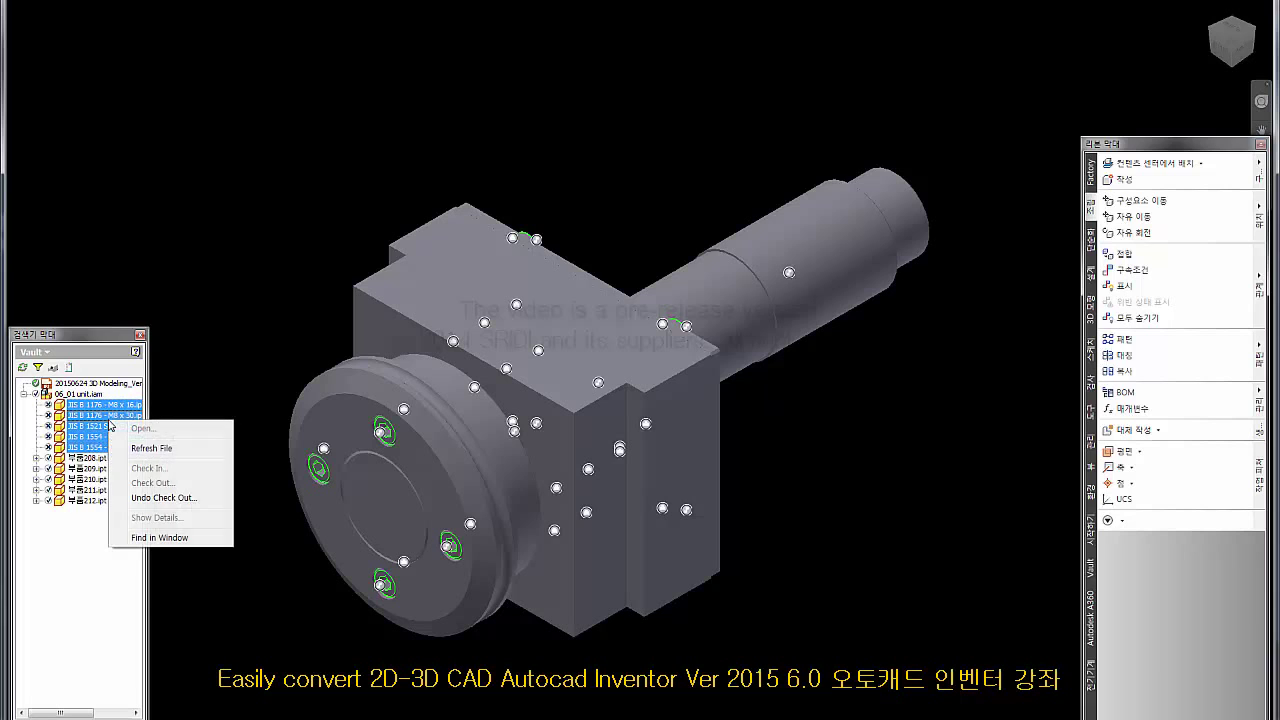
pyautogui.click(160, 498)
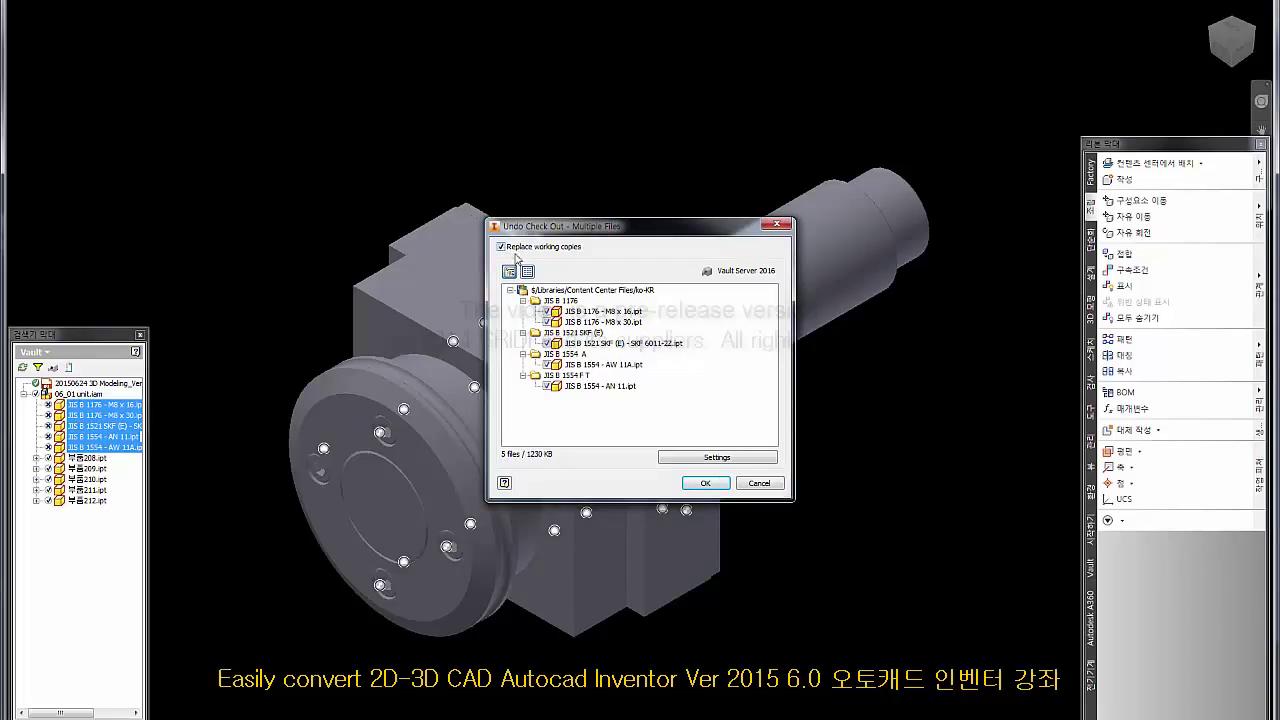
pyautogui.click(716, 457)
pyautogui.click(651, 436)
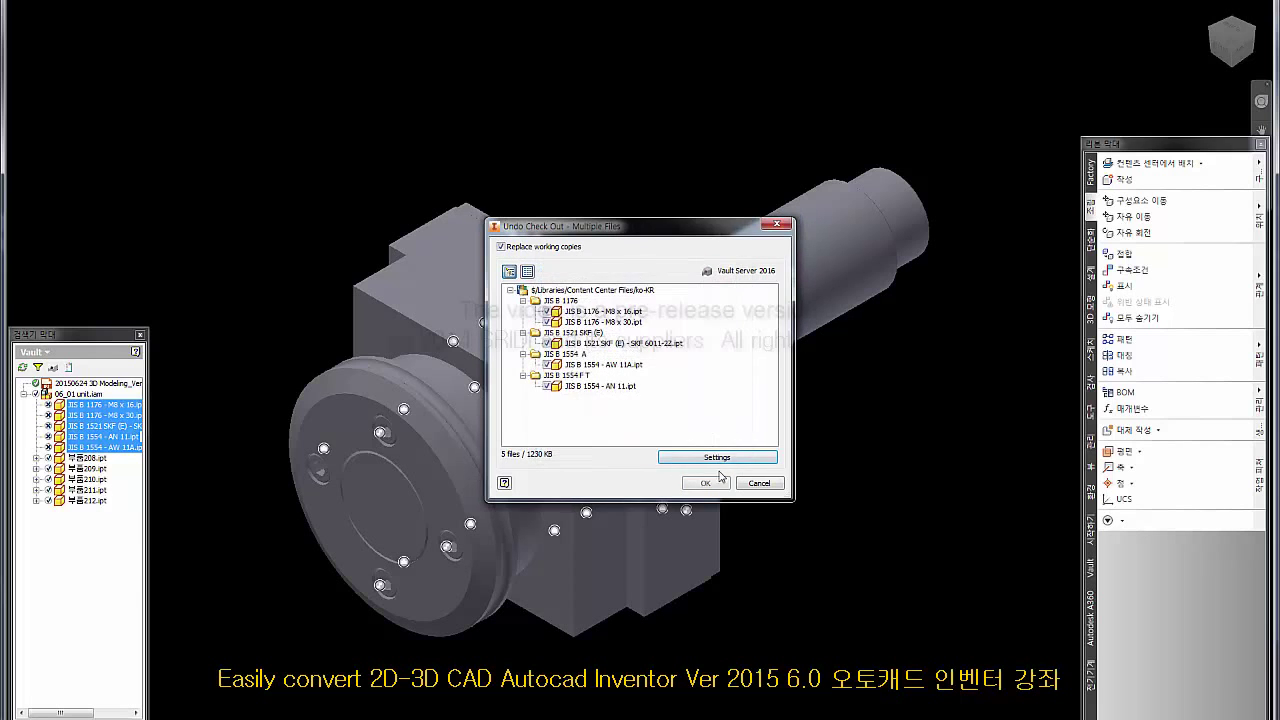
pyautogui.click(705, 483)
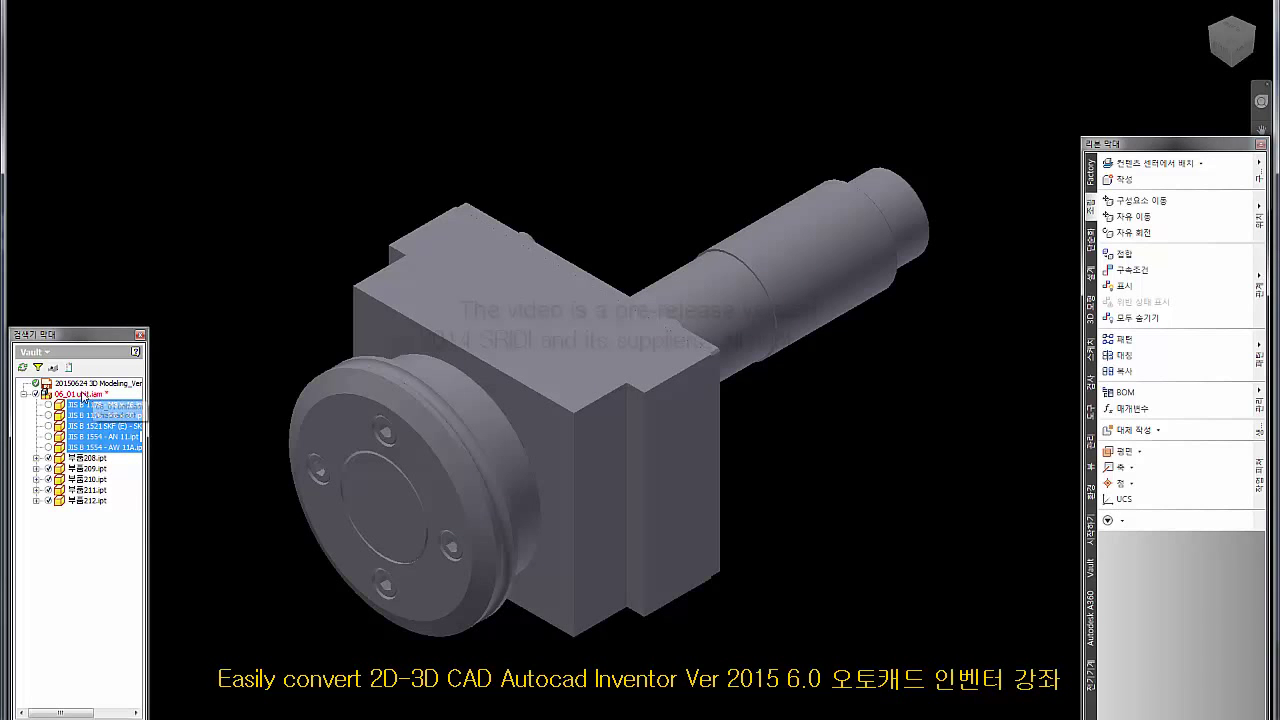
# Step: Try to refresh 06_01 unit.iam from the vault
pyautogui.rightClick(81, 396)
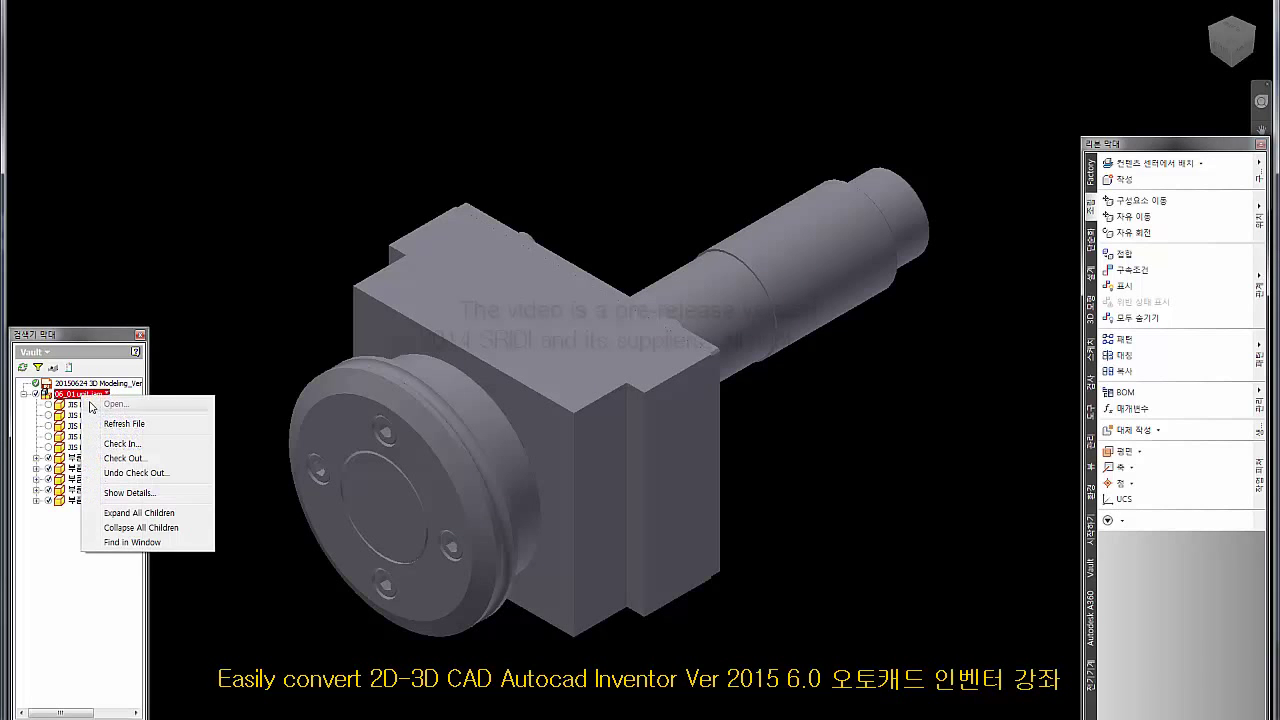
pyautogui.click(124, 423)
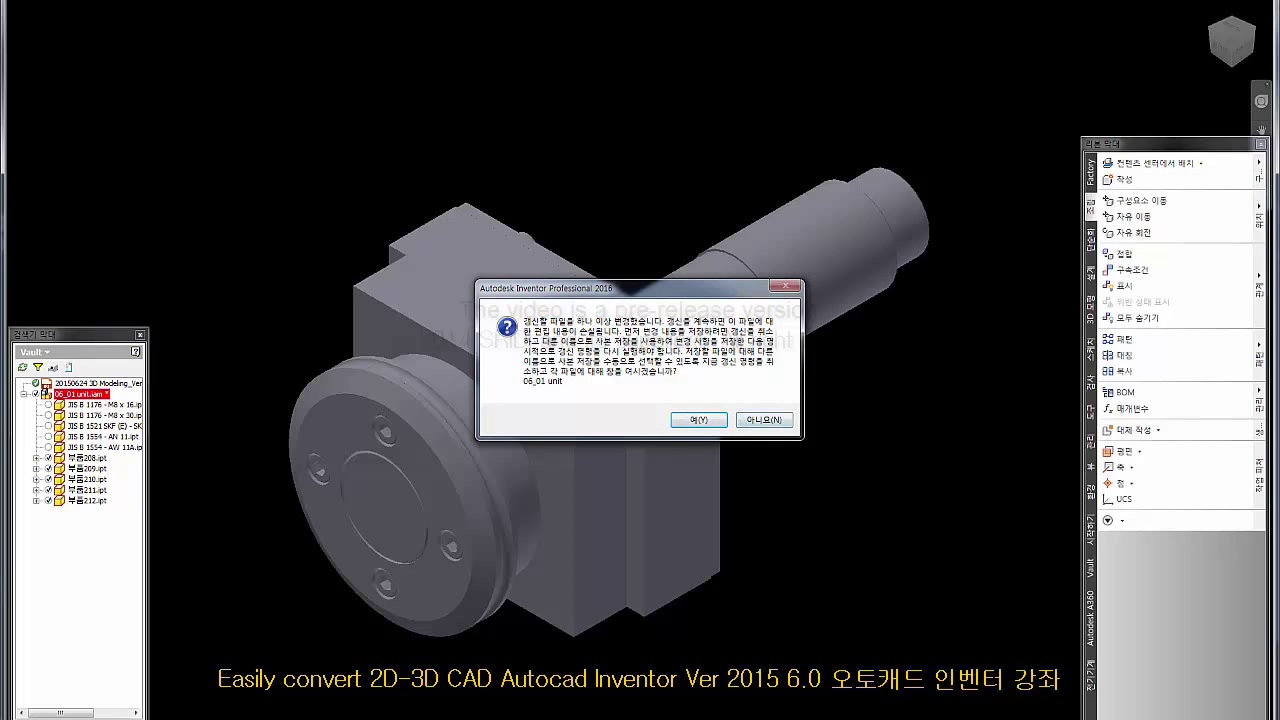
pyautogui.click(690, 422)
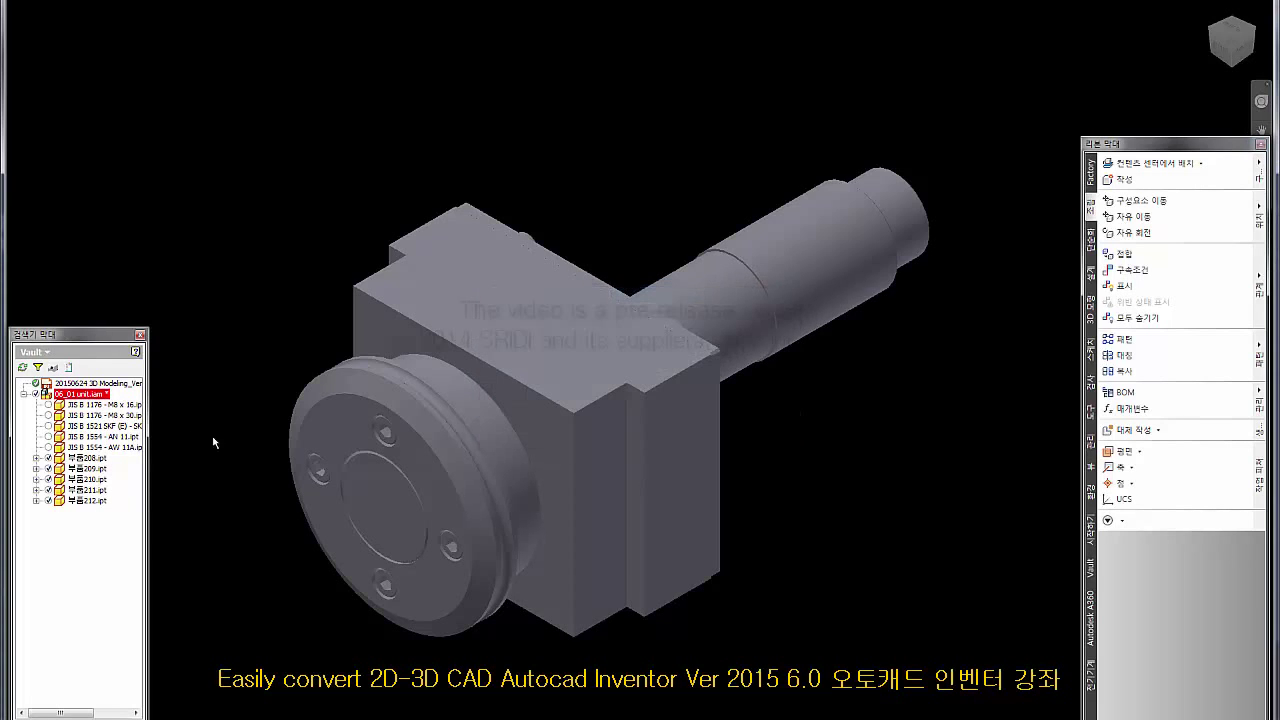
pyautogui.rightClick(96, 400)
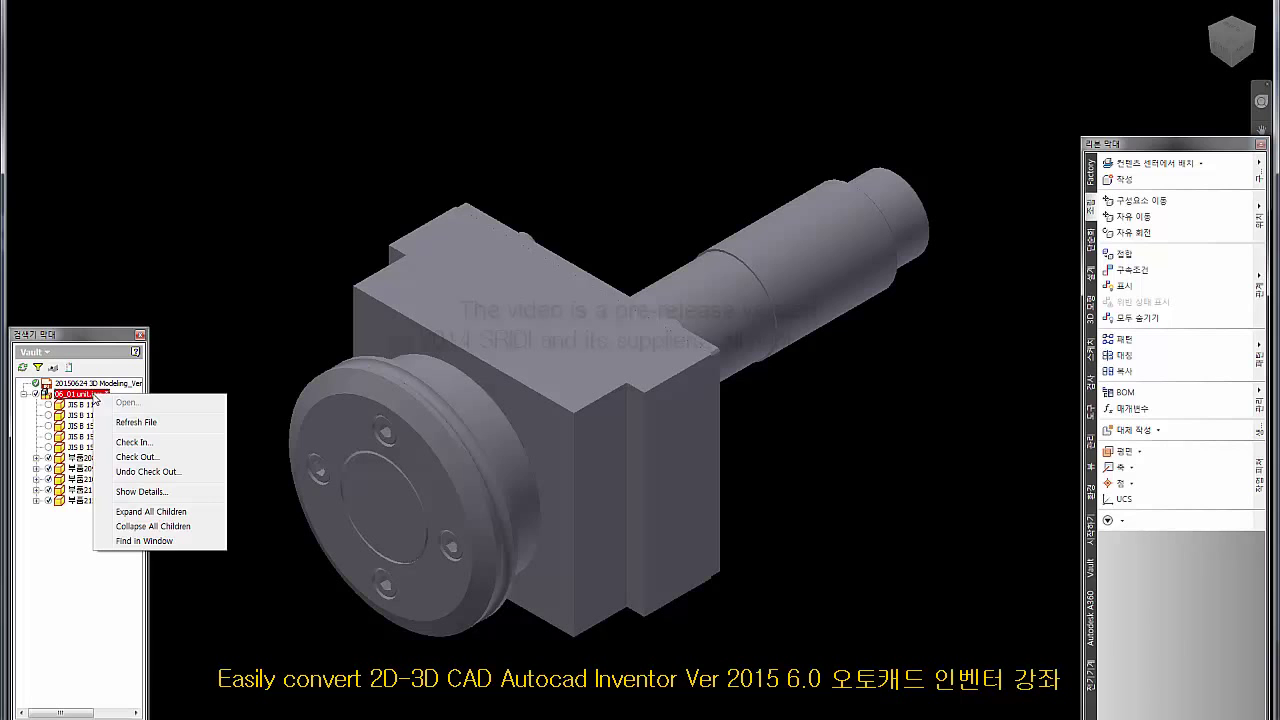
pyautogui.click(253, 460)
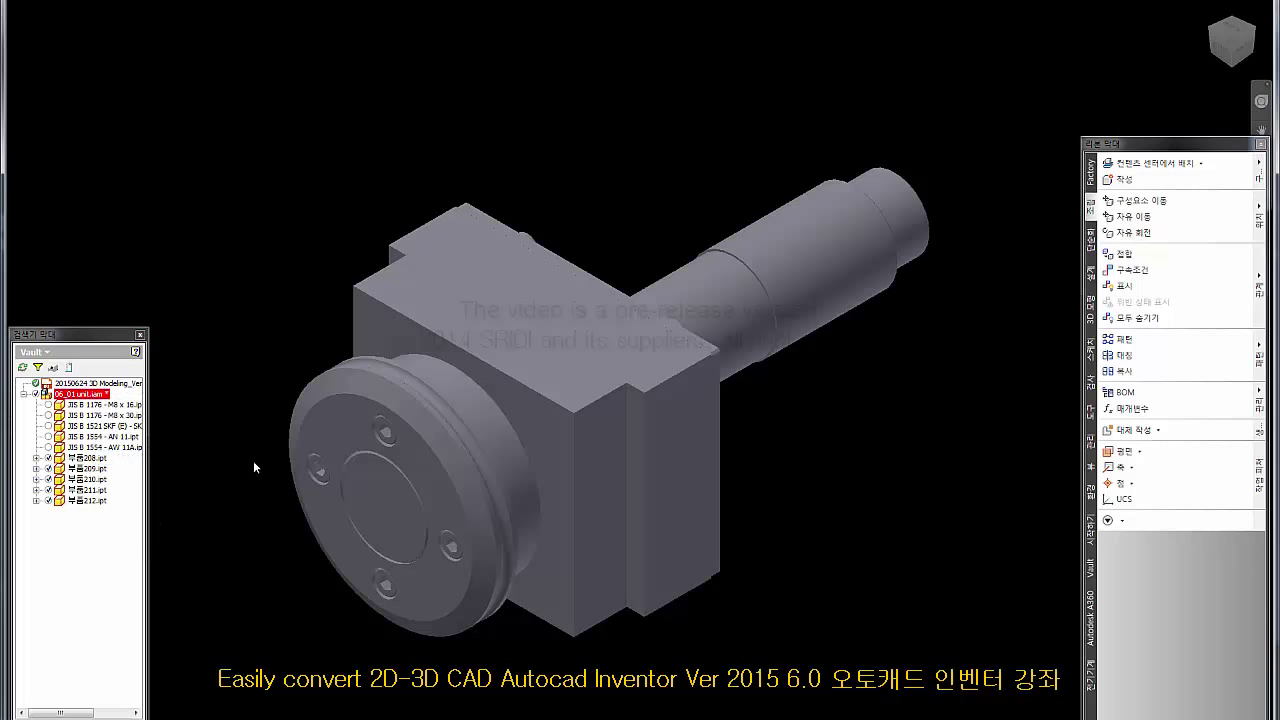
pyautogui.click(646, 460)
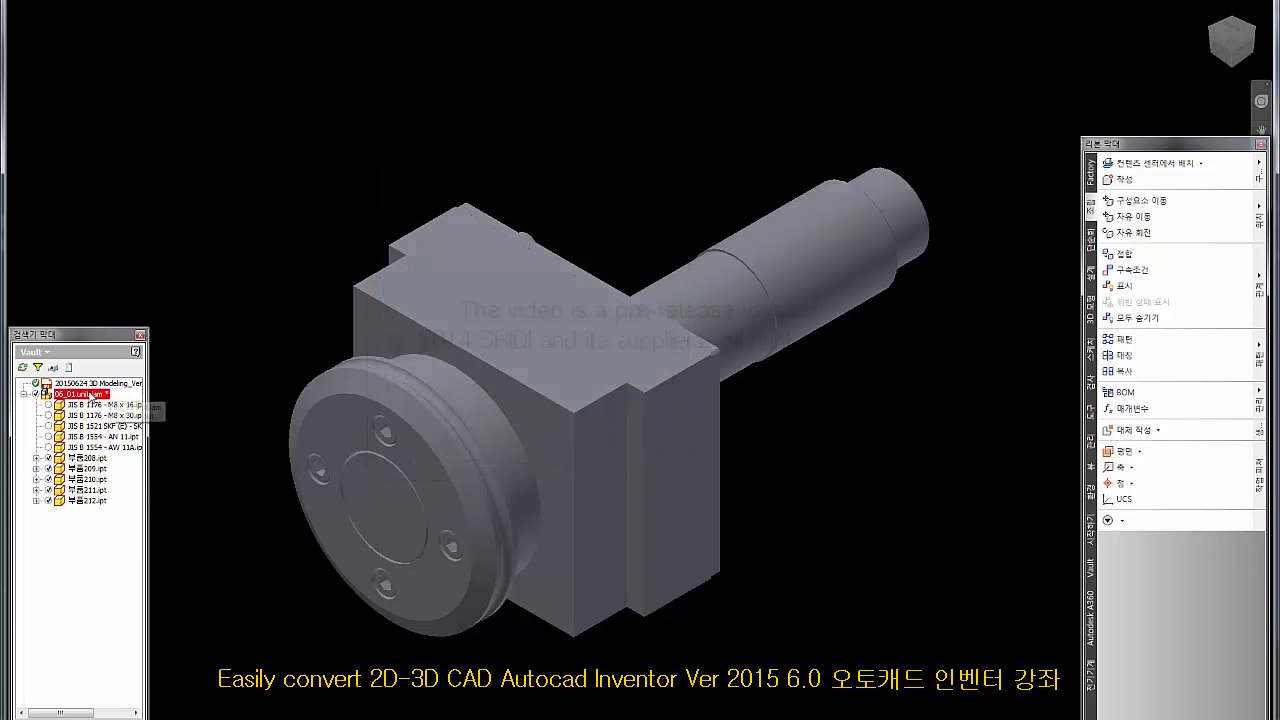
pyautogui.rightClick(93, 400)
pyautogui.click(150, 436)
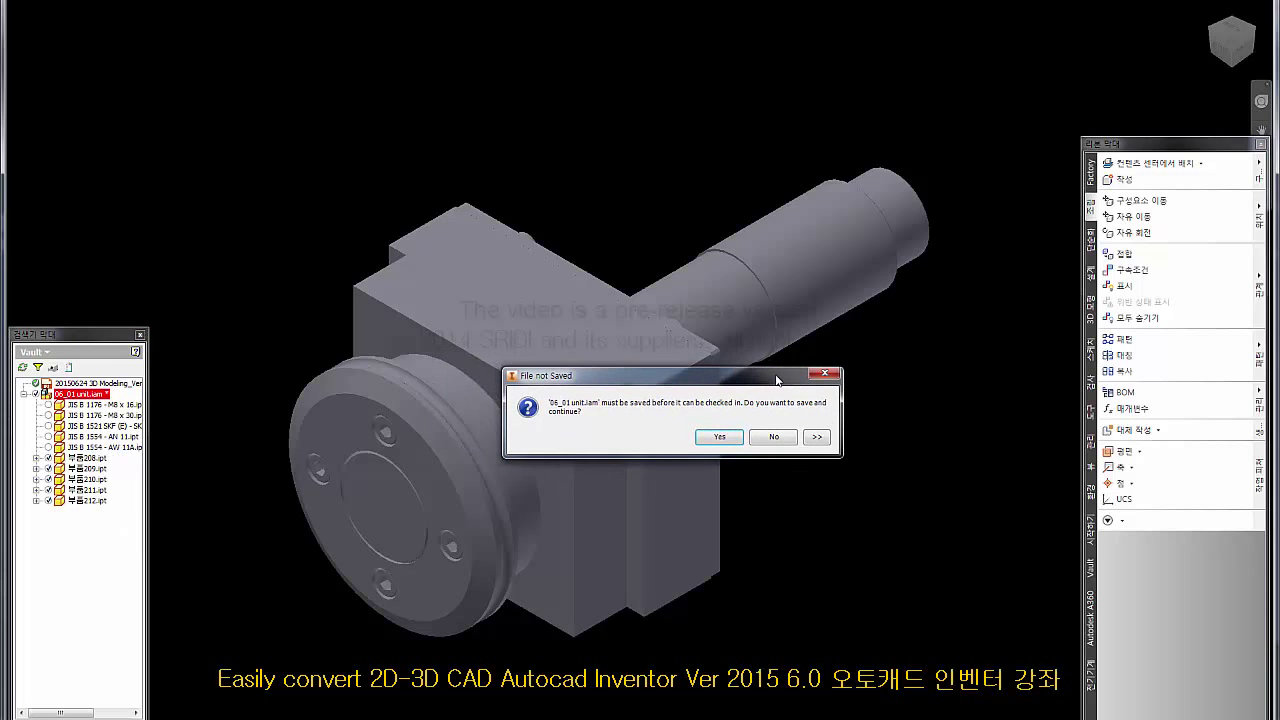
pyautogui.click(786, 440)
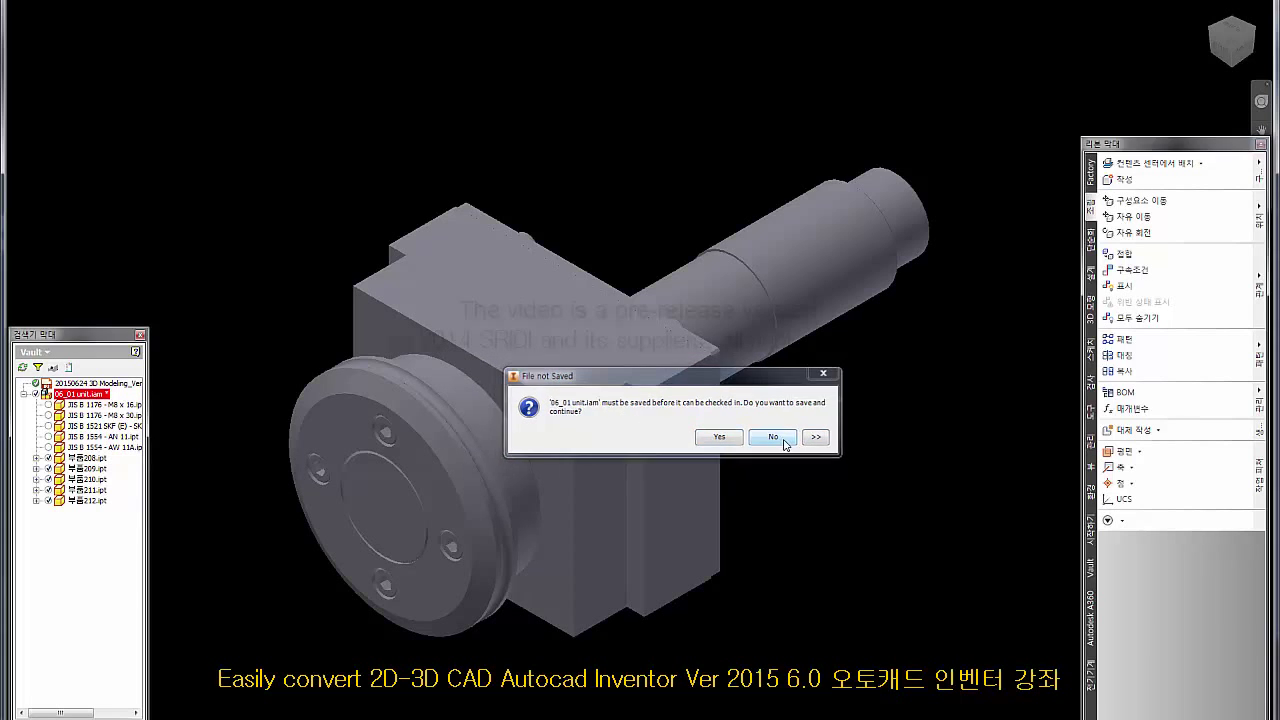
# Step: Save 06_01 unit.iam and check it in with its children and a visualization attachment, keeping the files checked out
pyautogui.rightClick(99, 400)
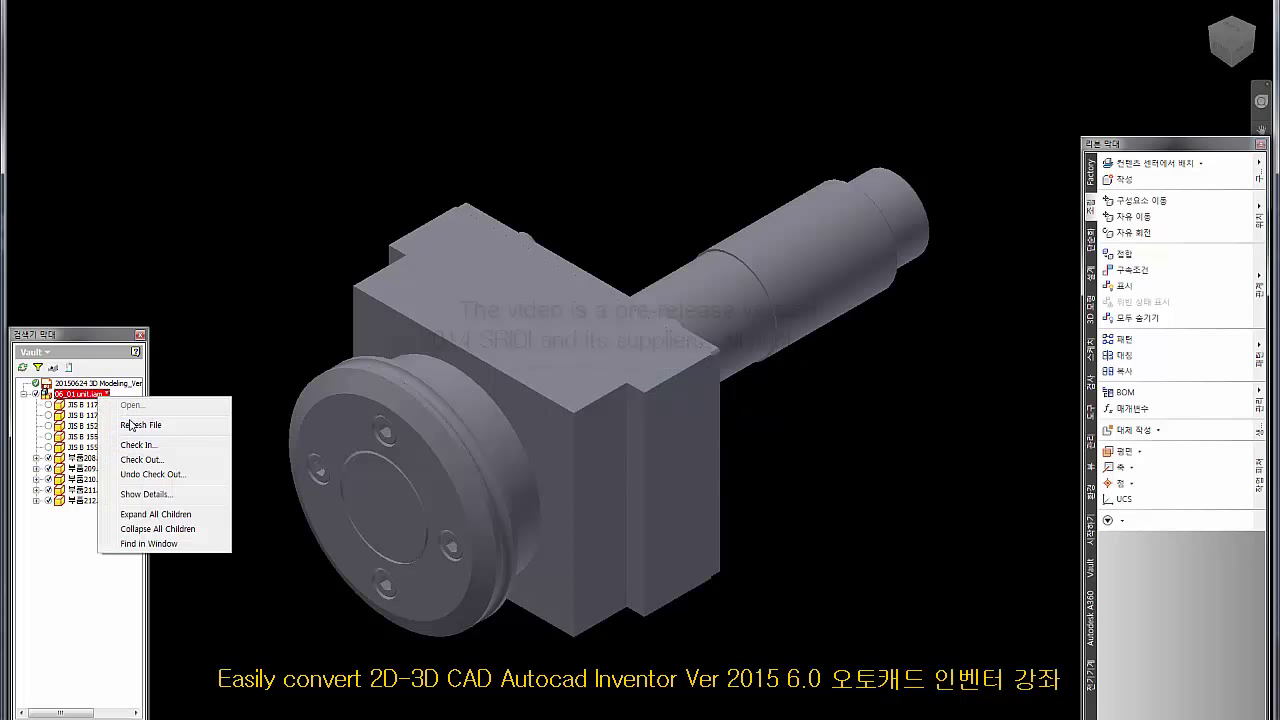
pyautogui.click(161, 452)
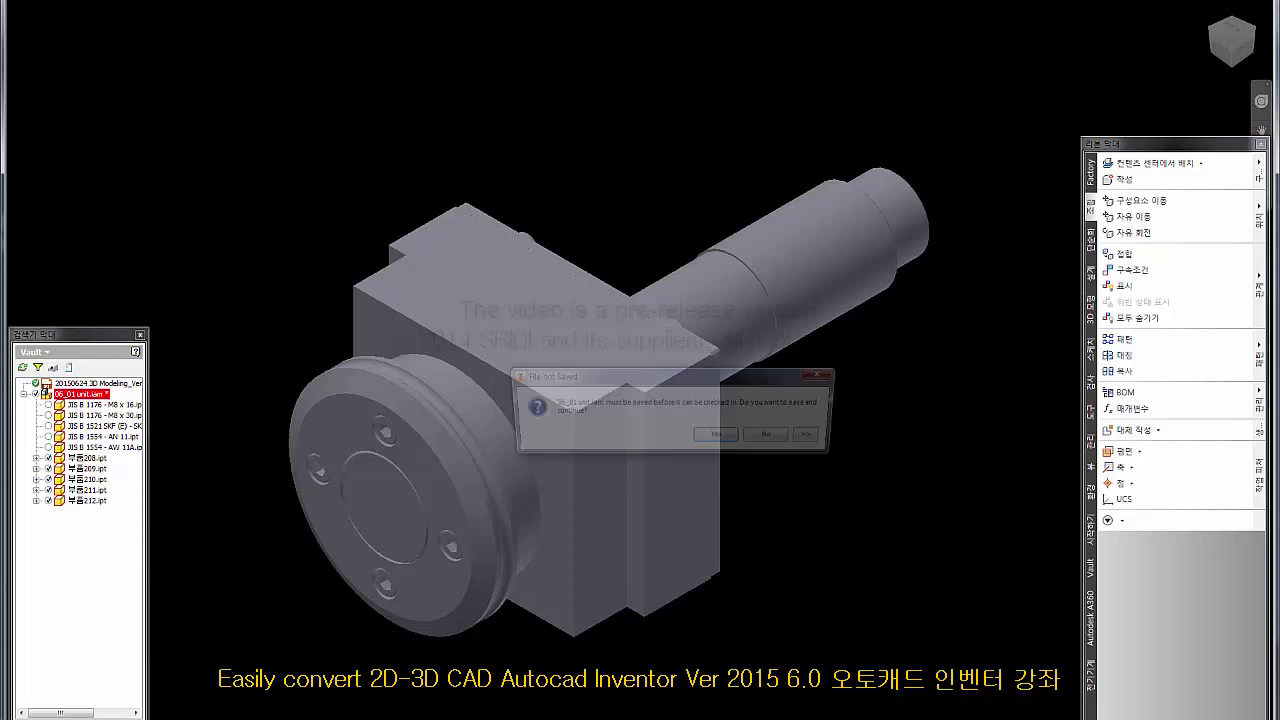
pyautogui.click(746, 465)
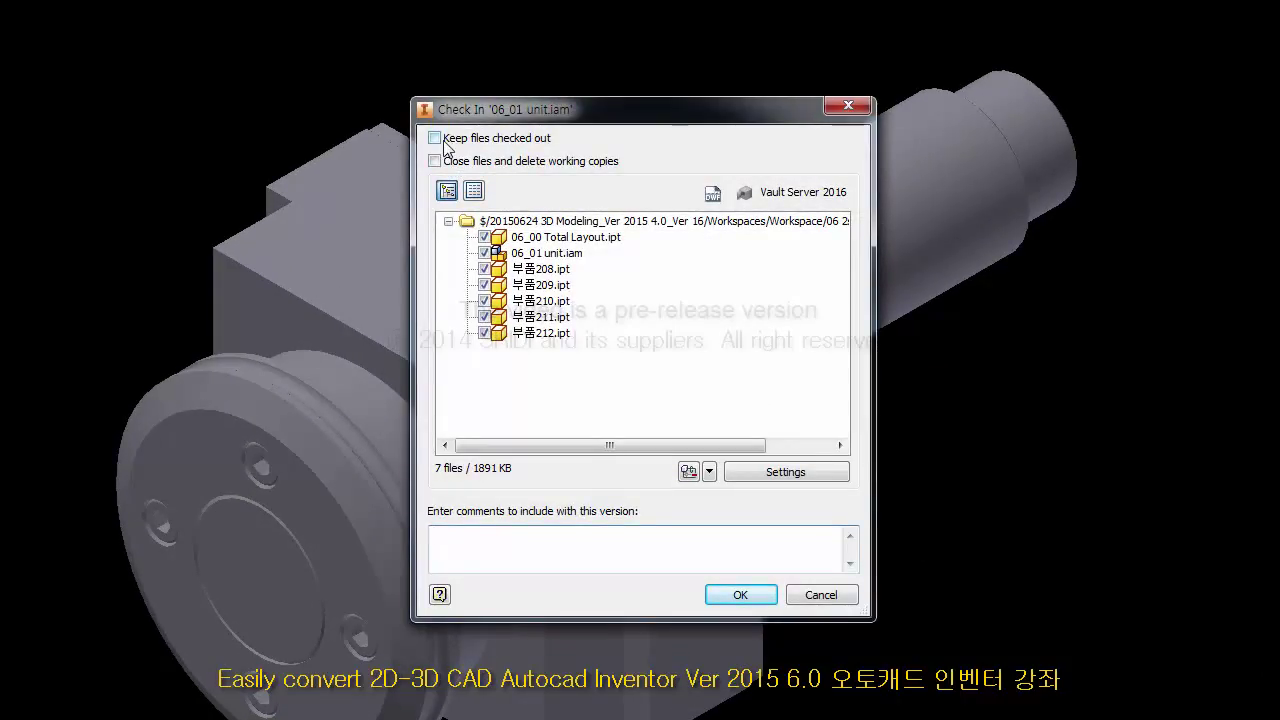
pyautogui.click(437, 139)
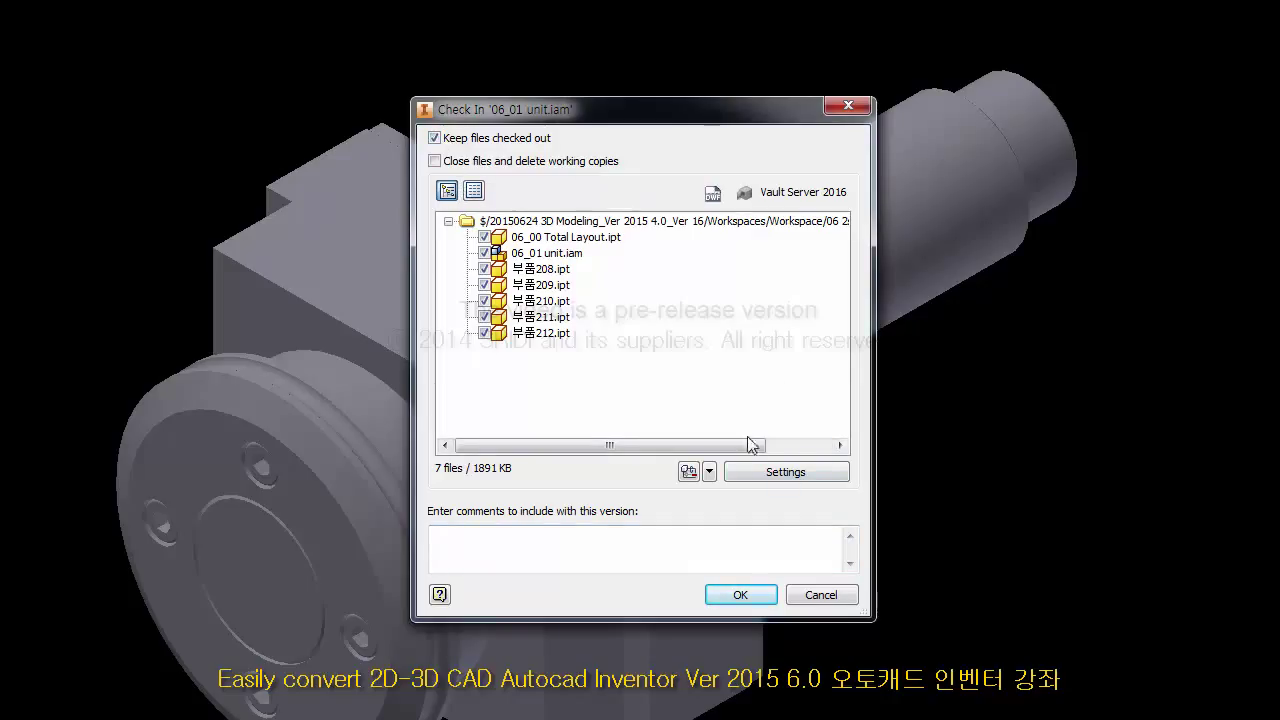
pyautogui.click(755, 469)
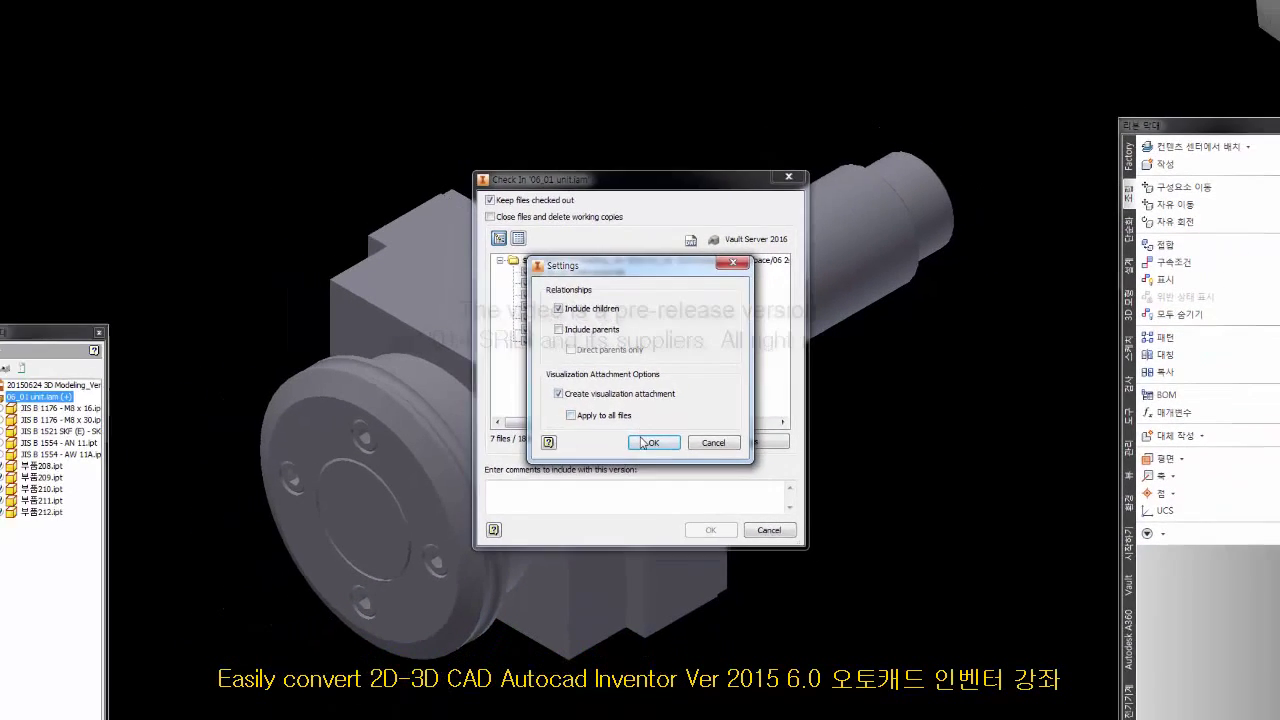
pyautogui.click(661, 473)
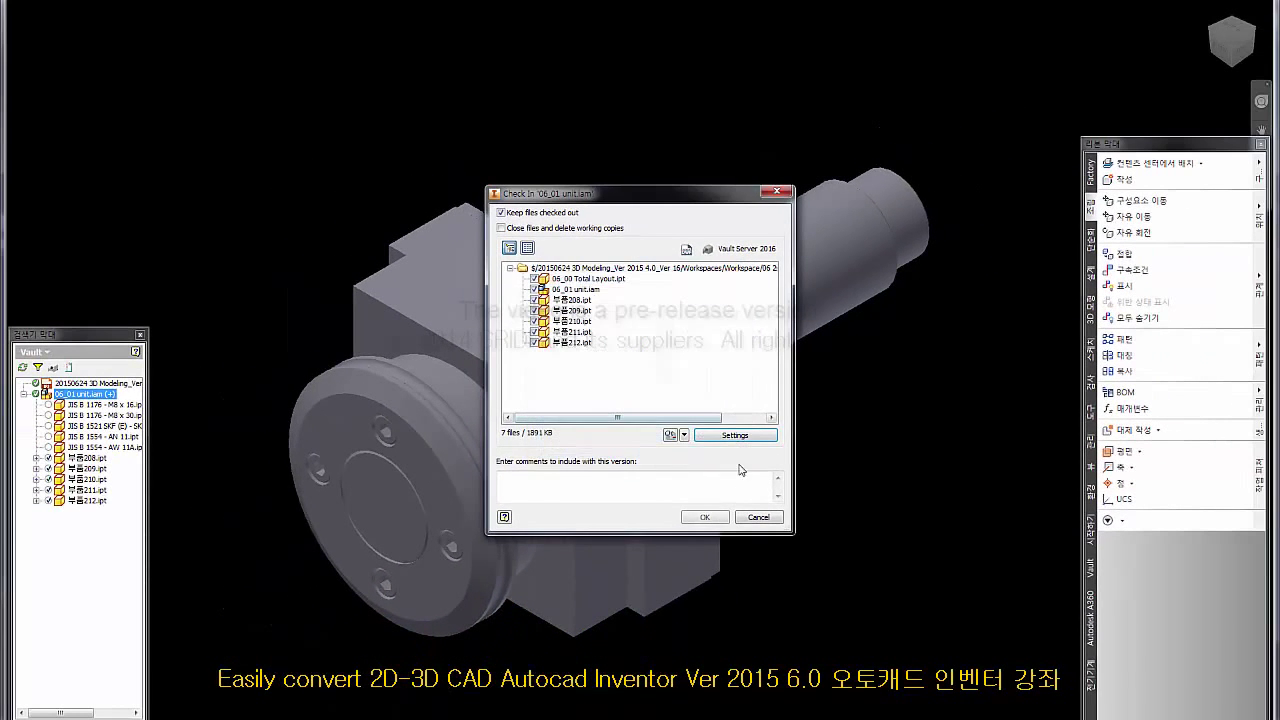
pyautogui.click(707, 518)
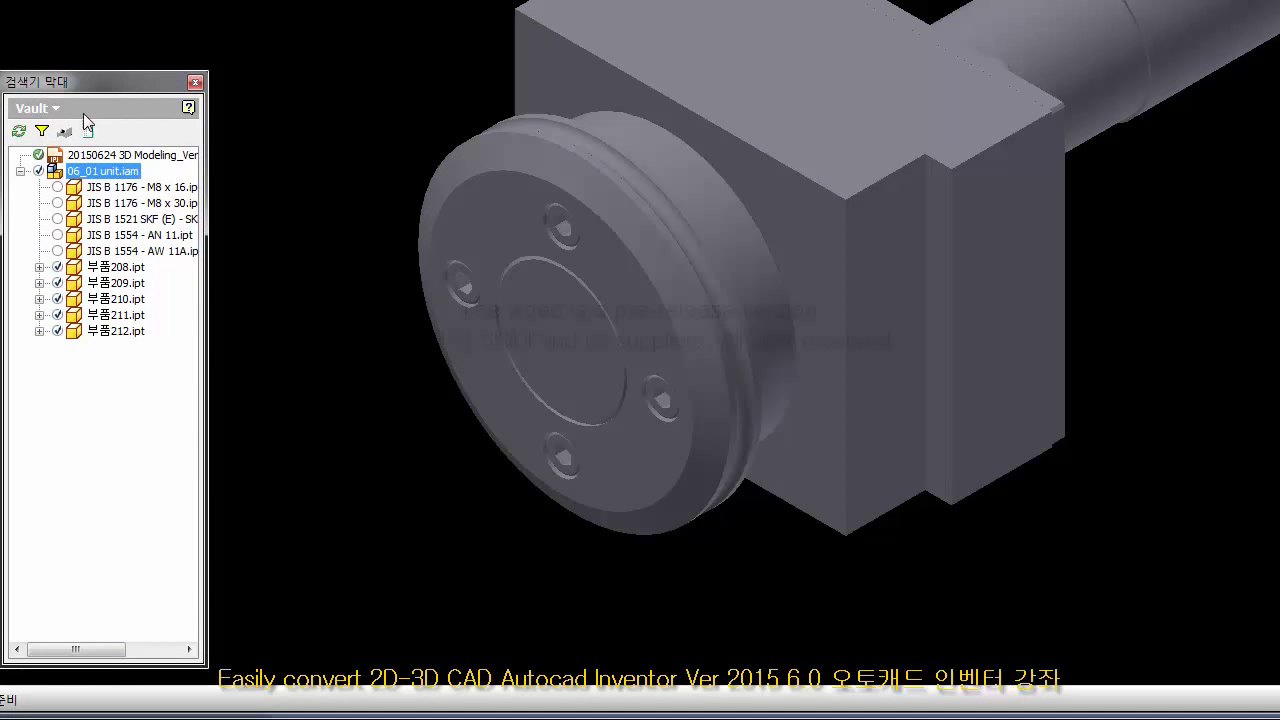
# Step: Switch the browser to the model view of 06_01 unit.iam and expand 부품208:1
pyautogui.click(56, 108)
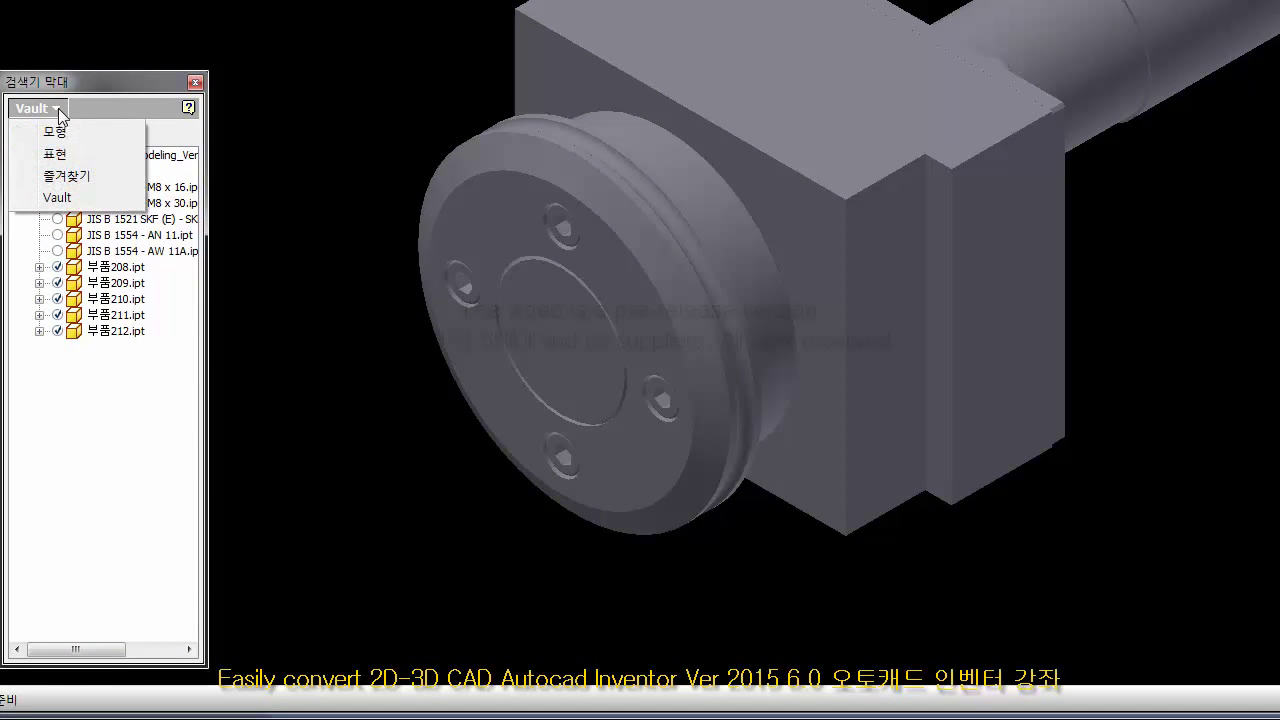
pyautogui.click(56, 132)
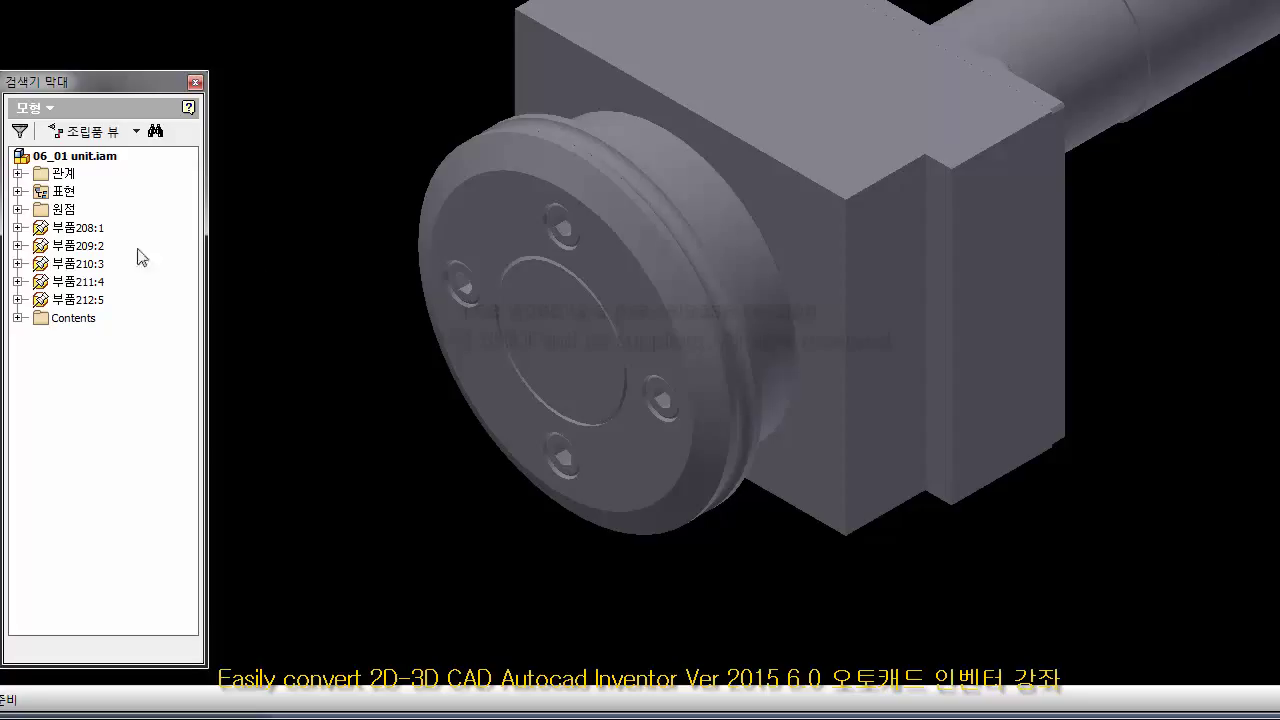
pyautogui.click(18, 228)
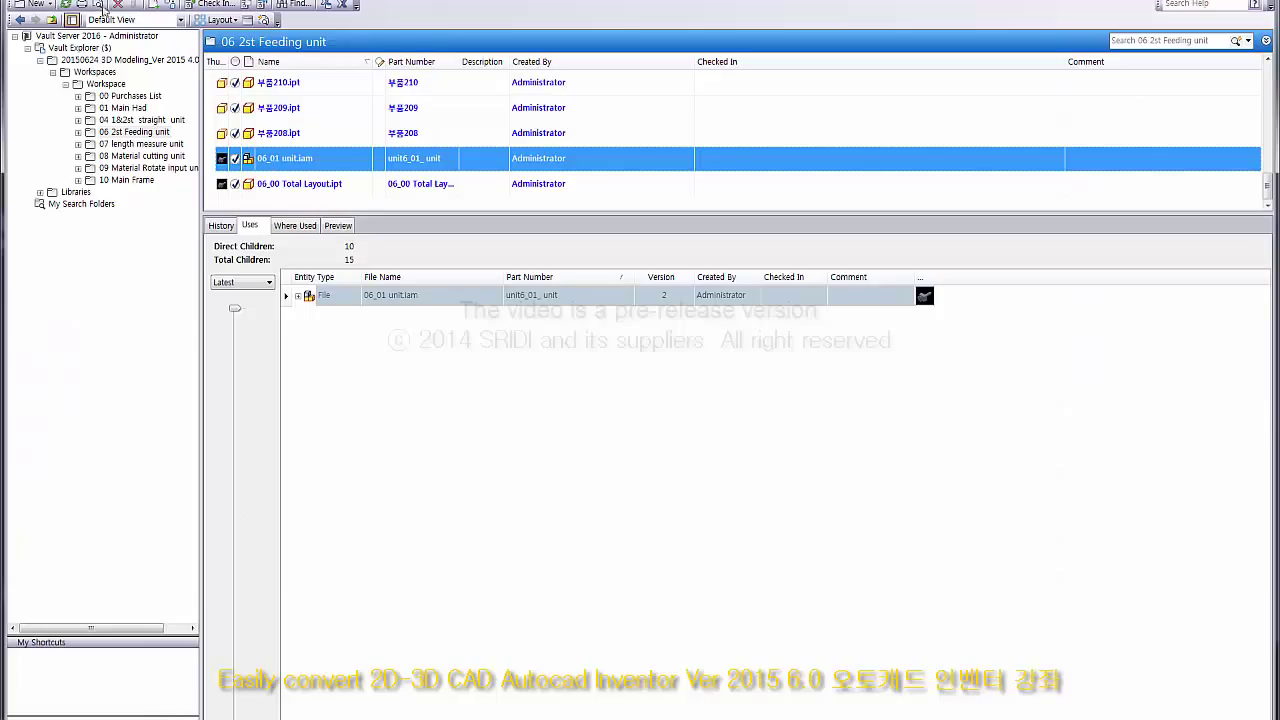
# Step: Switch to Vault, refresh the 06 2st Feeding unit folder and examine which files 06_01 unit.iam uses
pyautogui.click(65, 6)
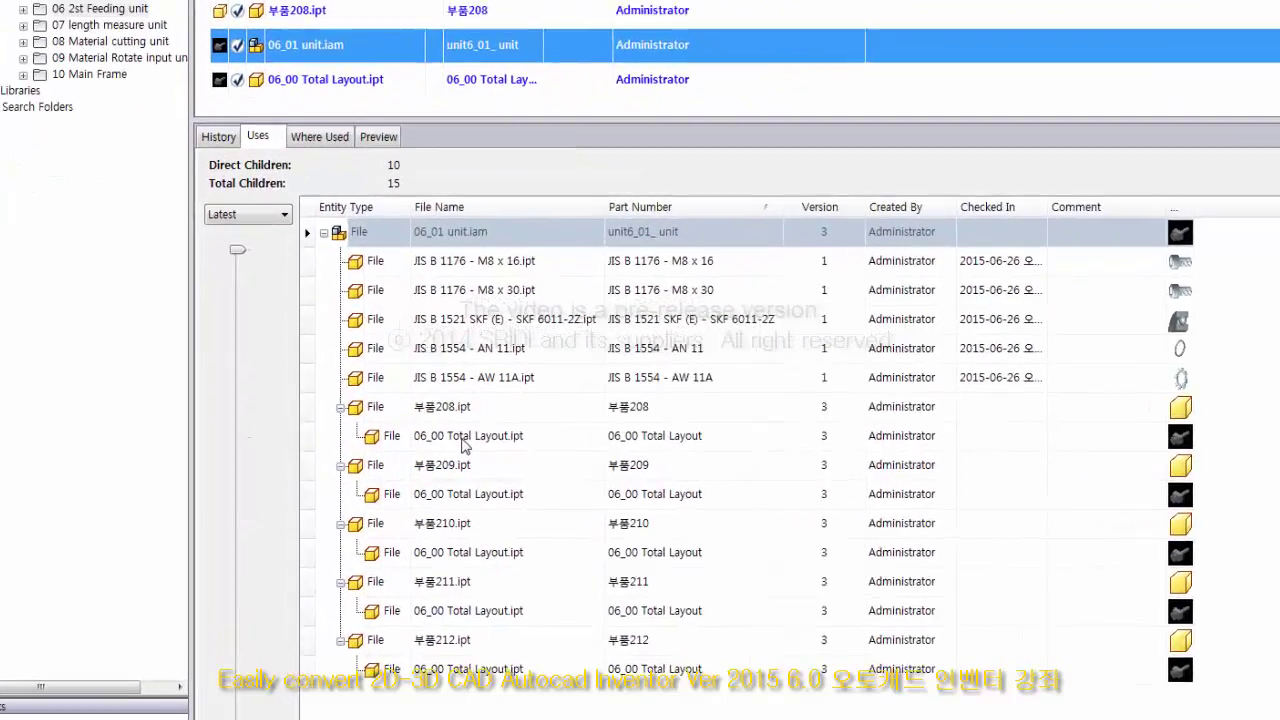
pyautogui.click(400, 451)
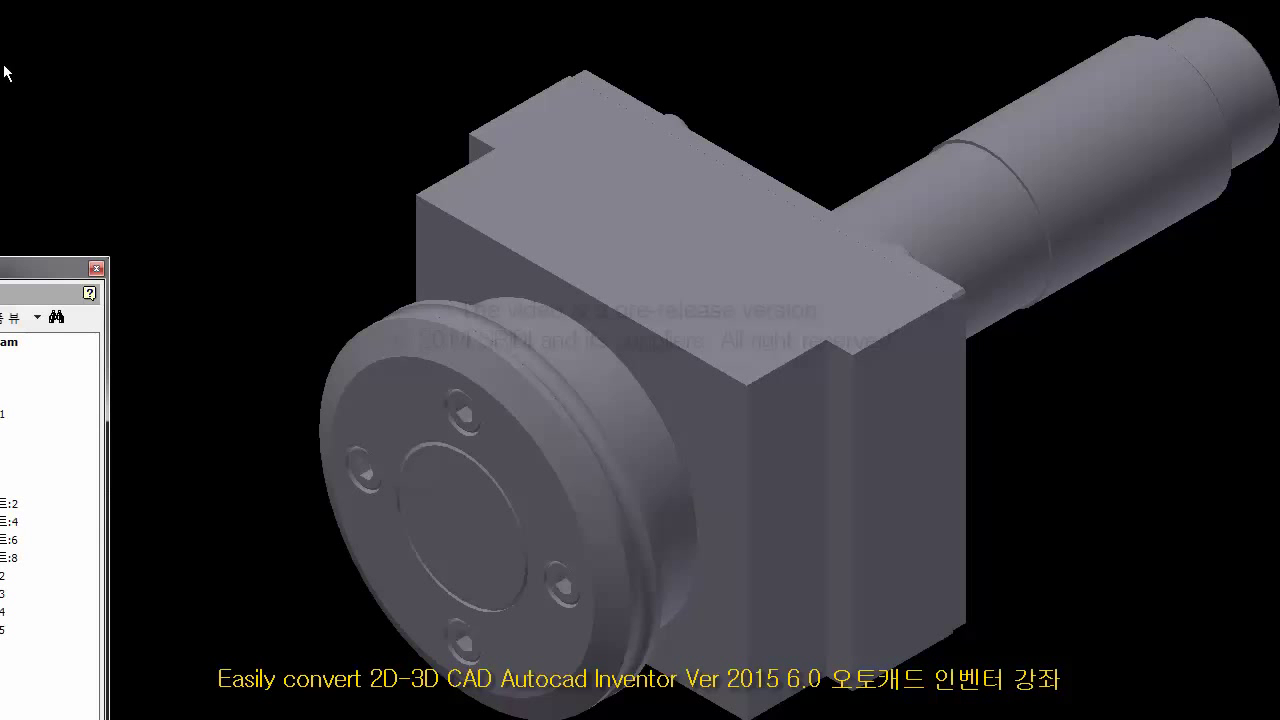
# Step: Switch to Inventor, open 부품208 from the assembly, and open its base component 06_00 Total Layout.ipt
pyautogui.click(2, 413)
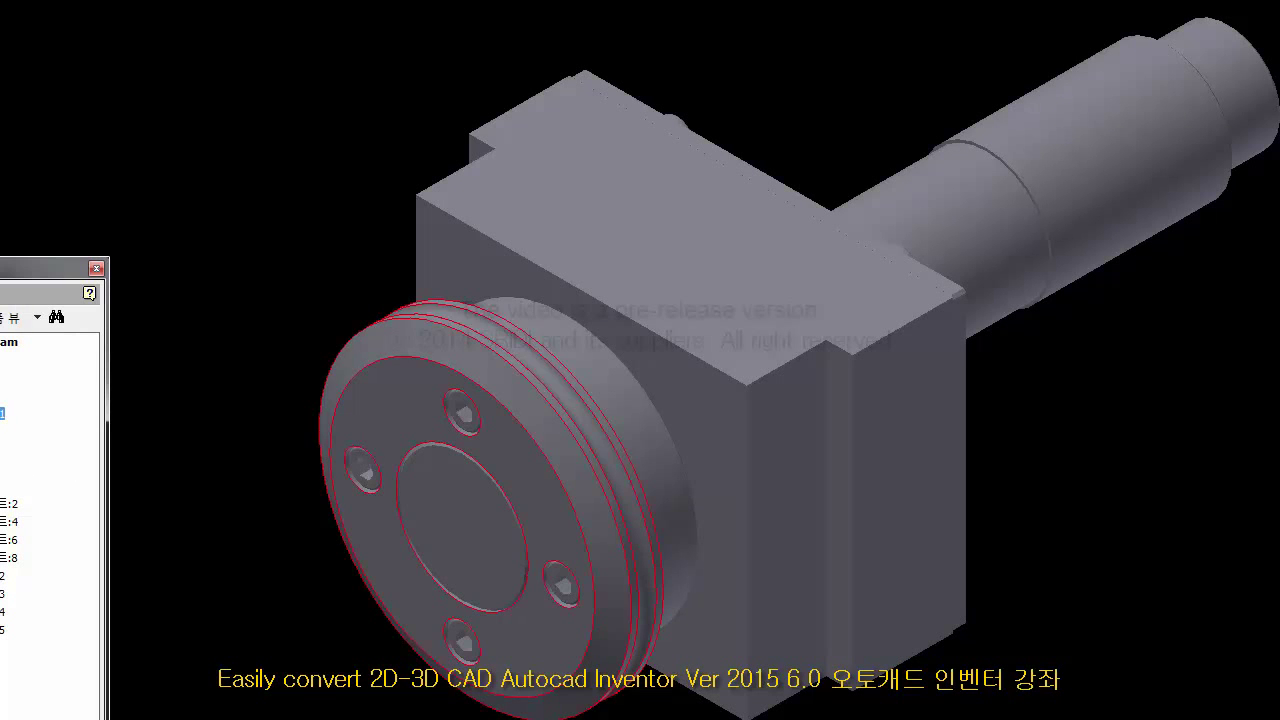
pyautogui.rightClick(2, 413)
pyautogui.click(50, 358)
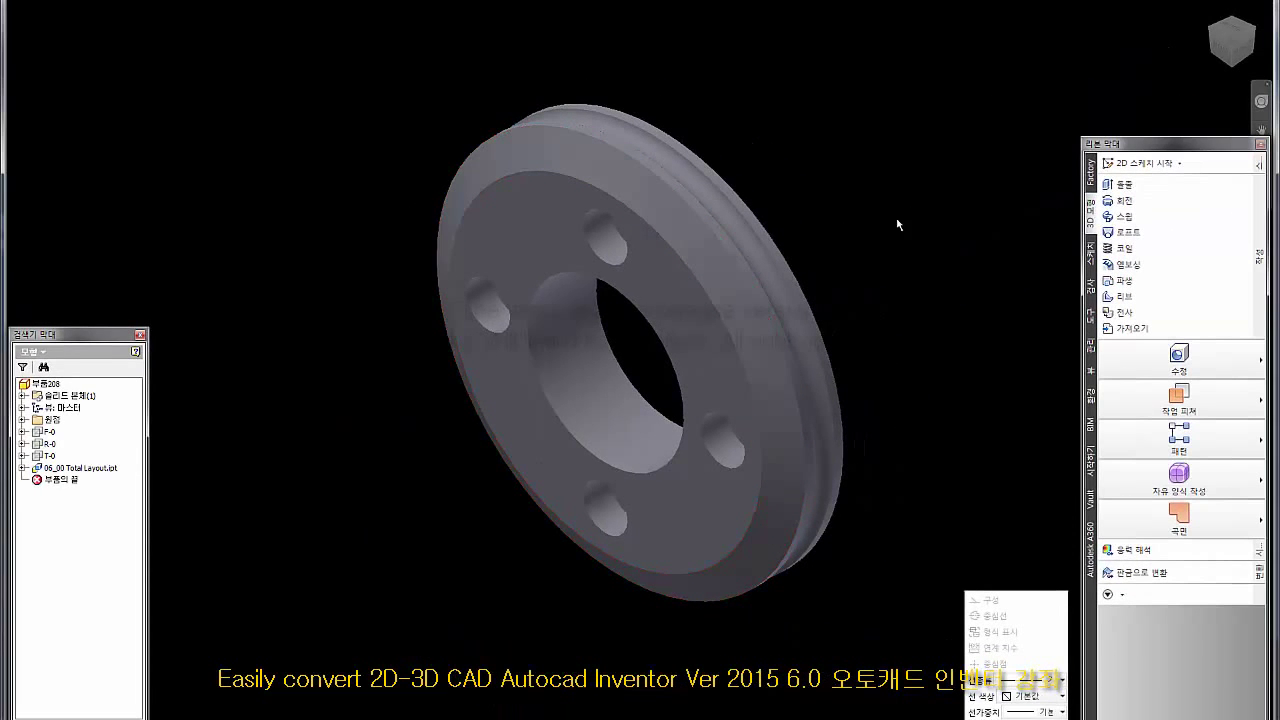
pyautogui.rightClick(72, 474)
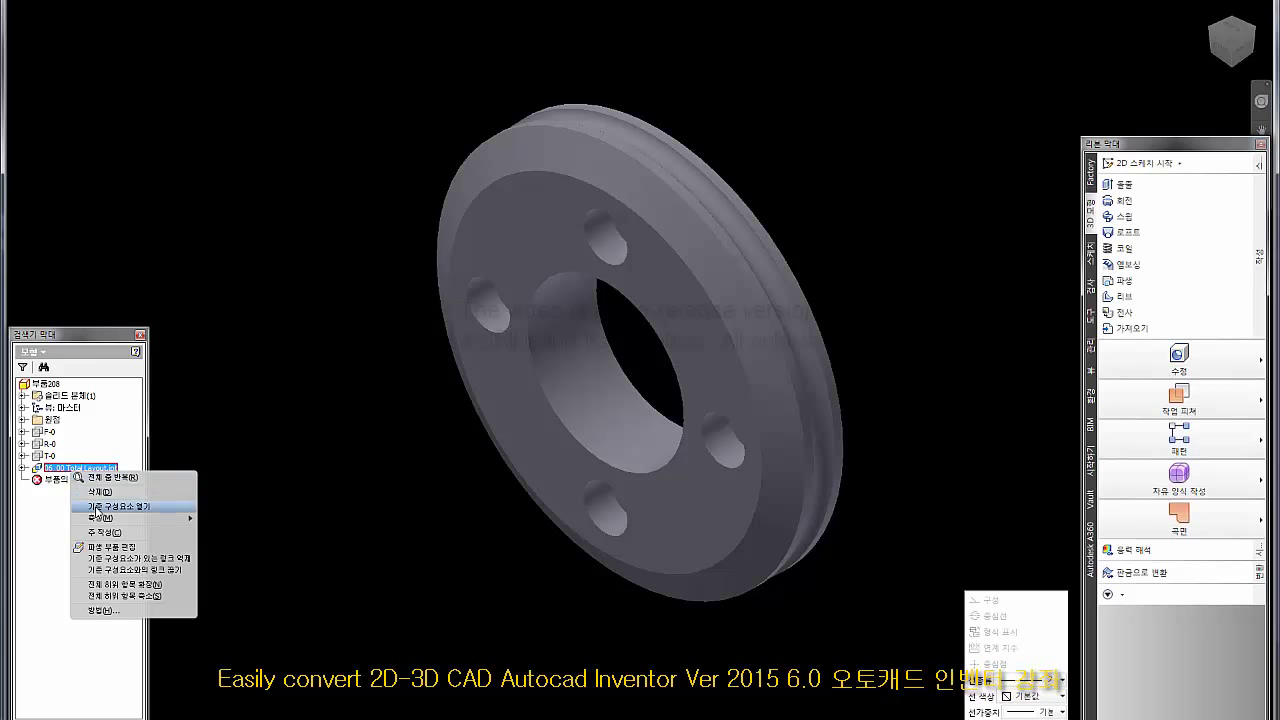
pyautogui.click(120, 498)
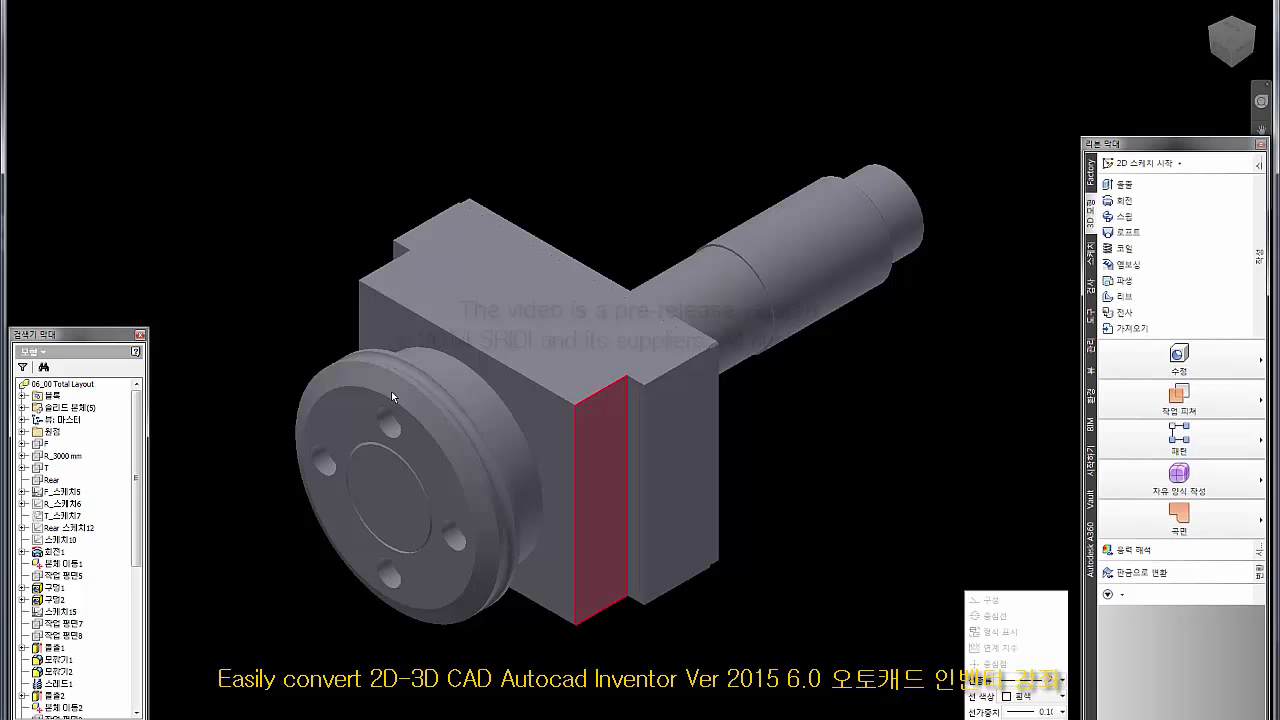
# Step: Check the file name in the general iProperties of 06_00 Total Layout, then close the properties
pyautogui.rightClick(85, 387)
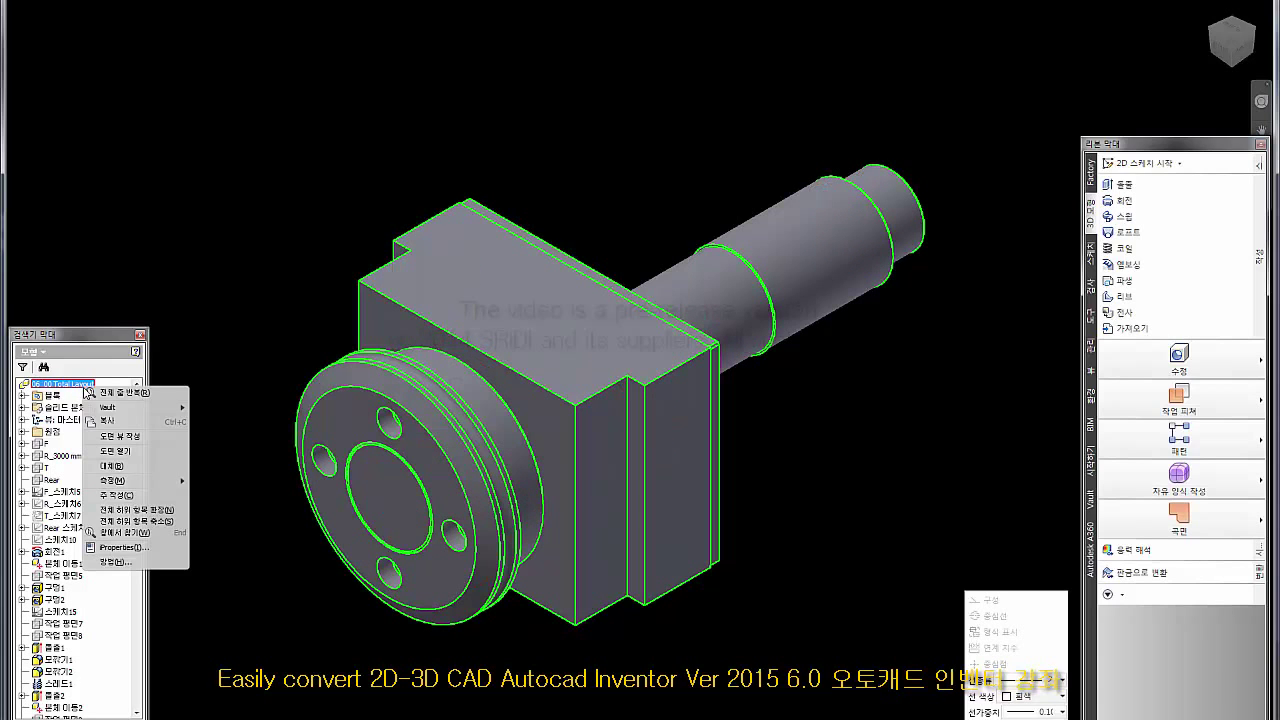
pyautogui.click(118, 548)
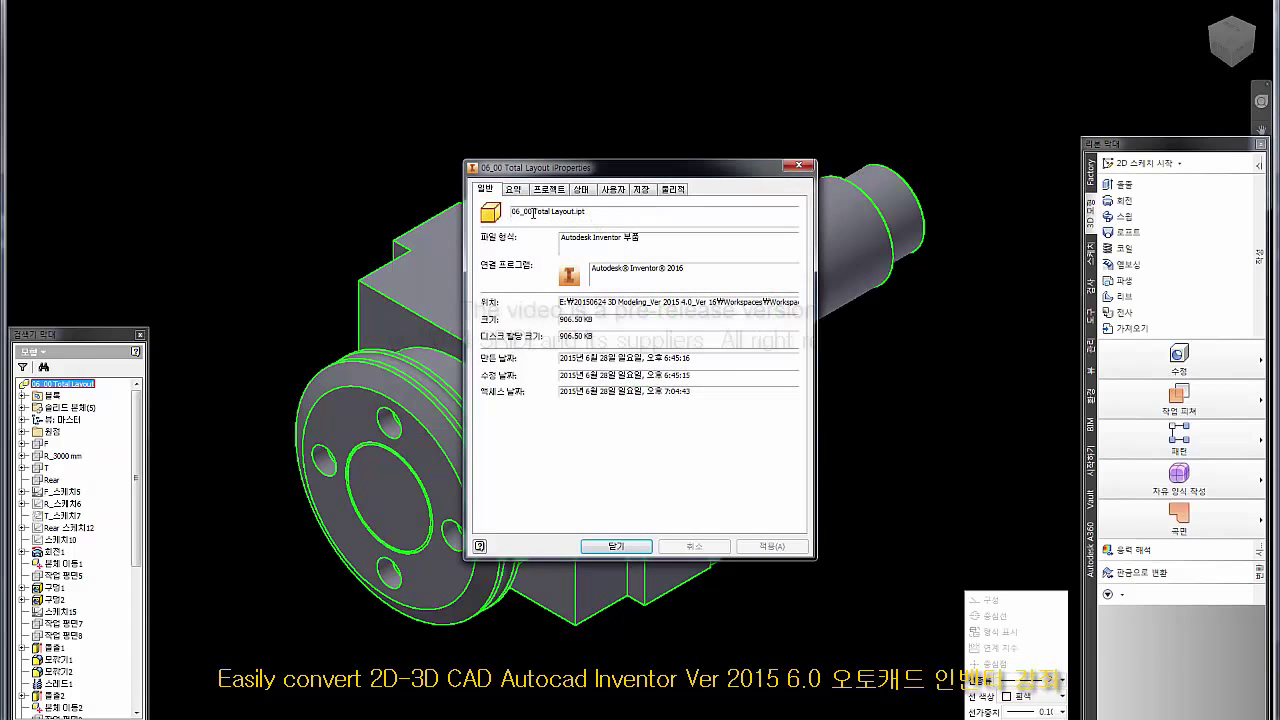
pyautogui.moveTo(630, 210); pyautogui.dragTo(510, 211)
pyautogui.click(798, 165)
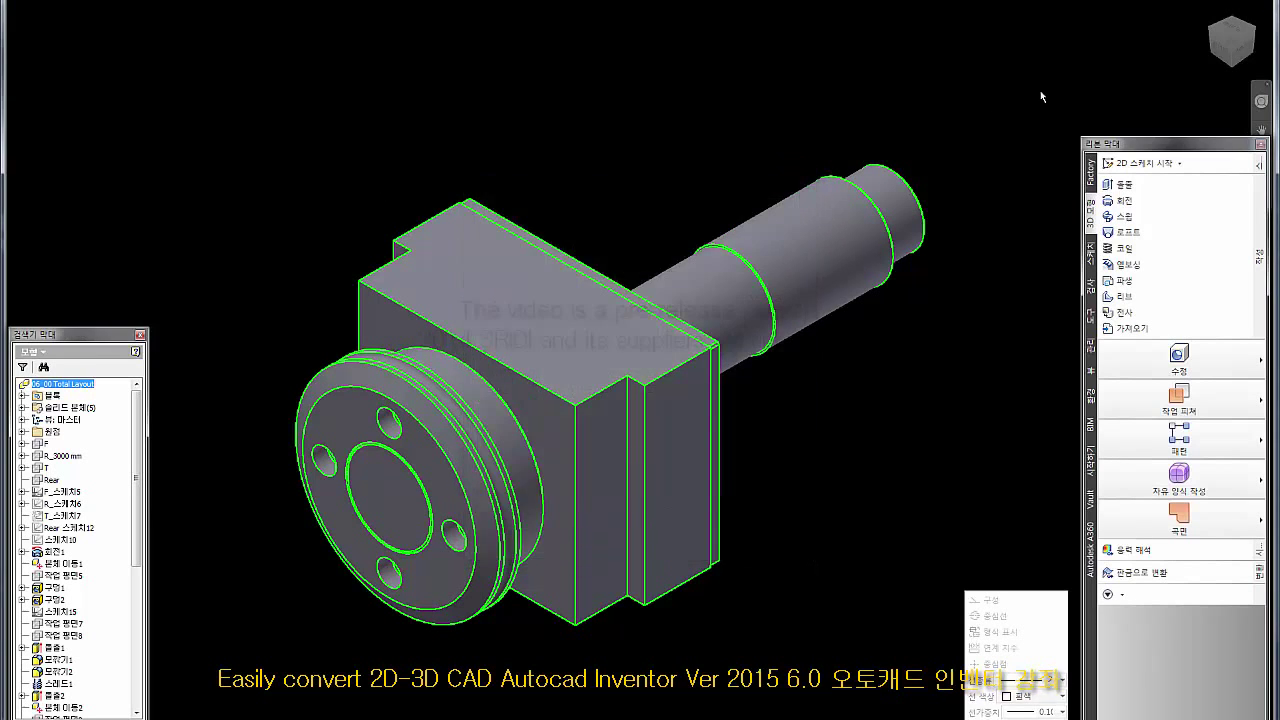
# Step: Clear the selection and switch the browser to the Vault view of 06_00 Total Layout.ipt
pyautogui.click(1040, 90)
pyautogui.click(32, 356)
pyautogui.click(45, 380)
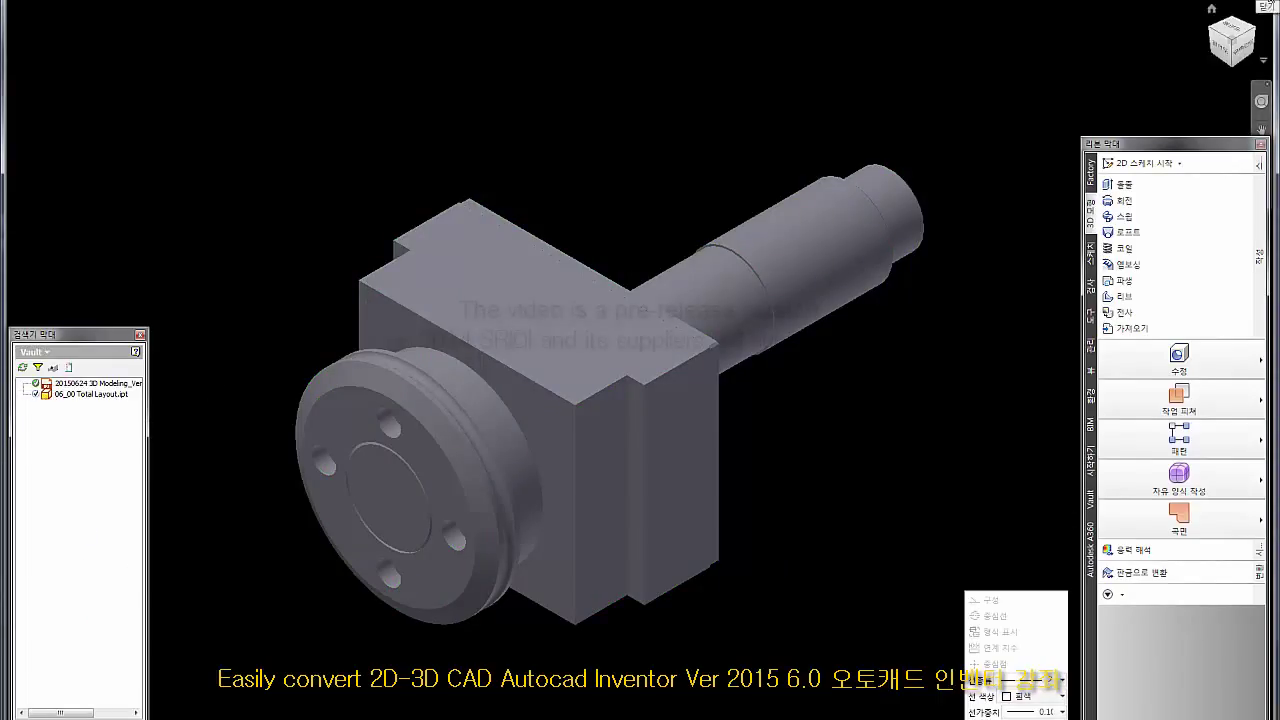
# Step: Close both open part files and check in 06_01 unit.iam with its children, not kept checked out, closing files and deleting working copies
pyautogui.click(1266, 8)
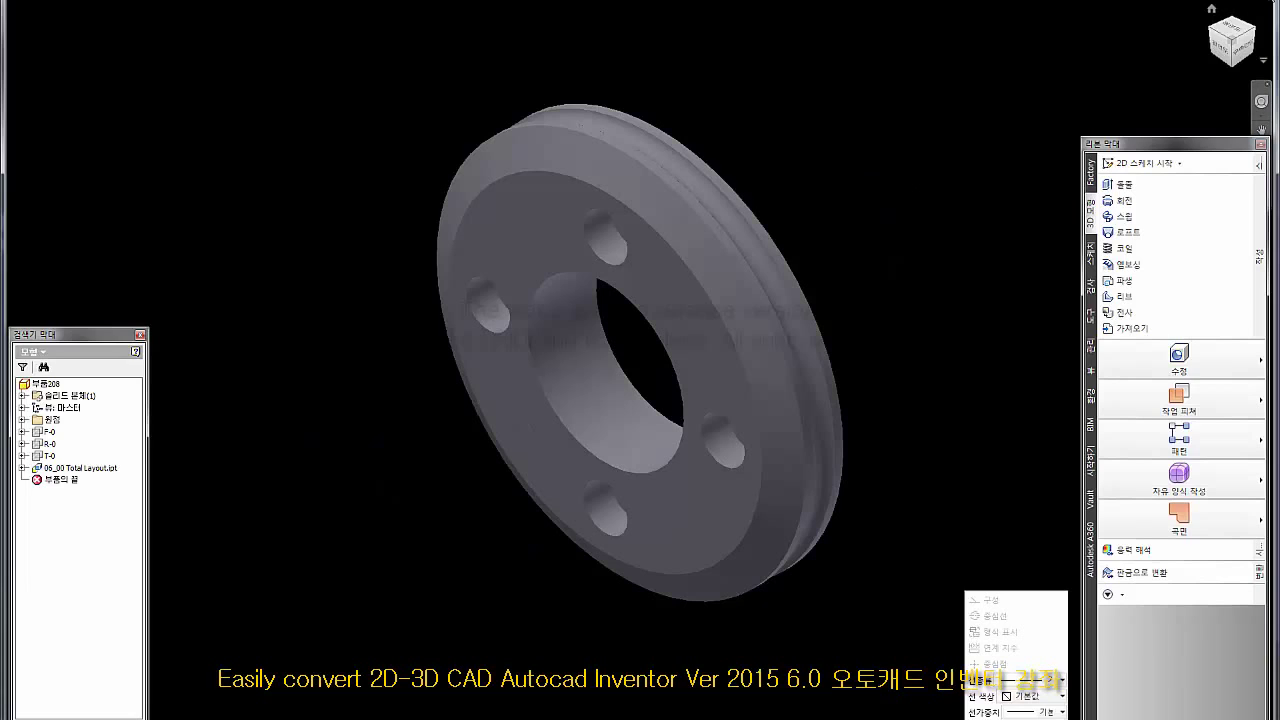
pyautogui.click(1266, 8)
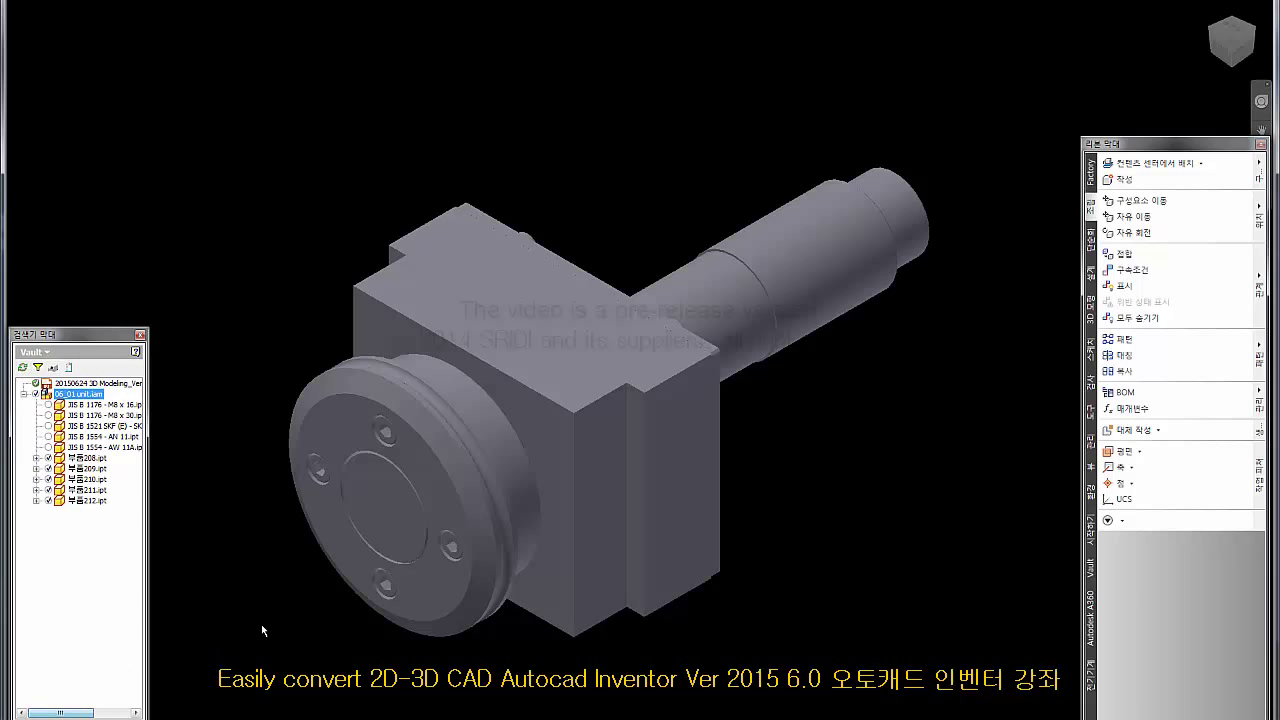
pyautogui.rightClick(88, 395)
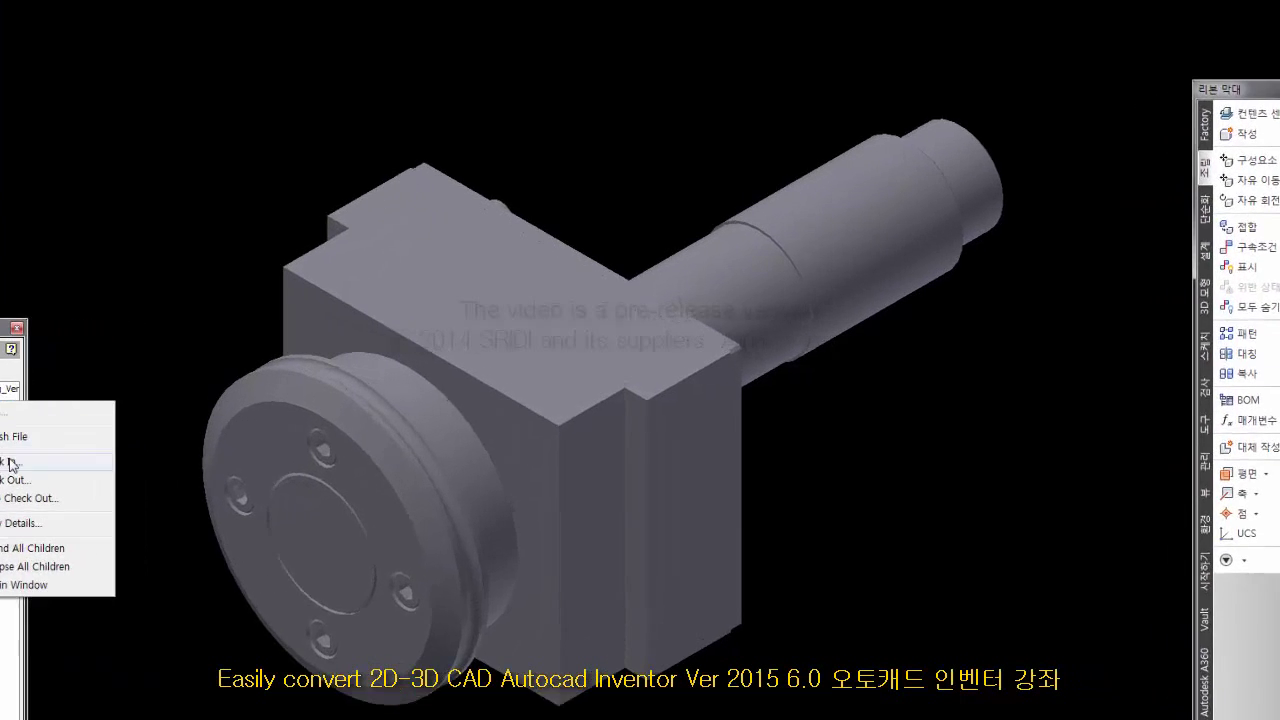
pyautogui.click(105, 492)
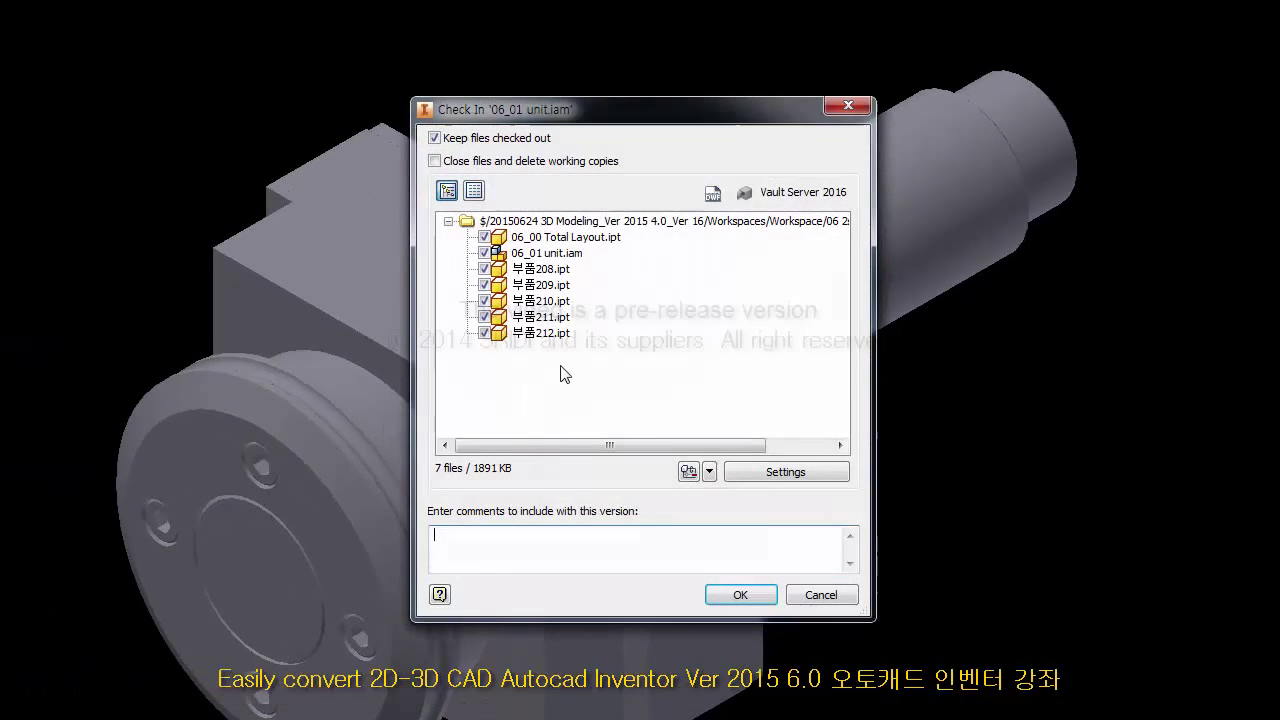
pyautogui.click(434, 138)
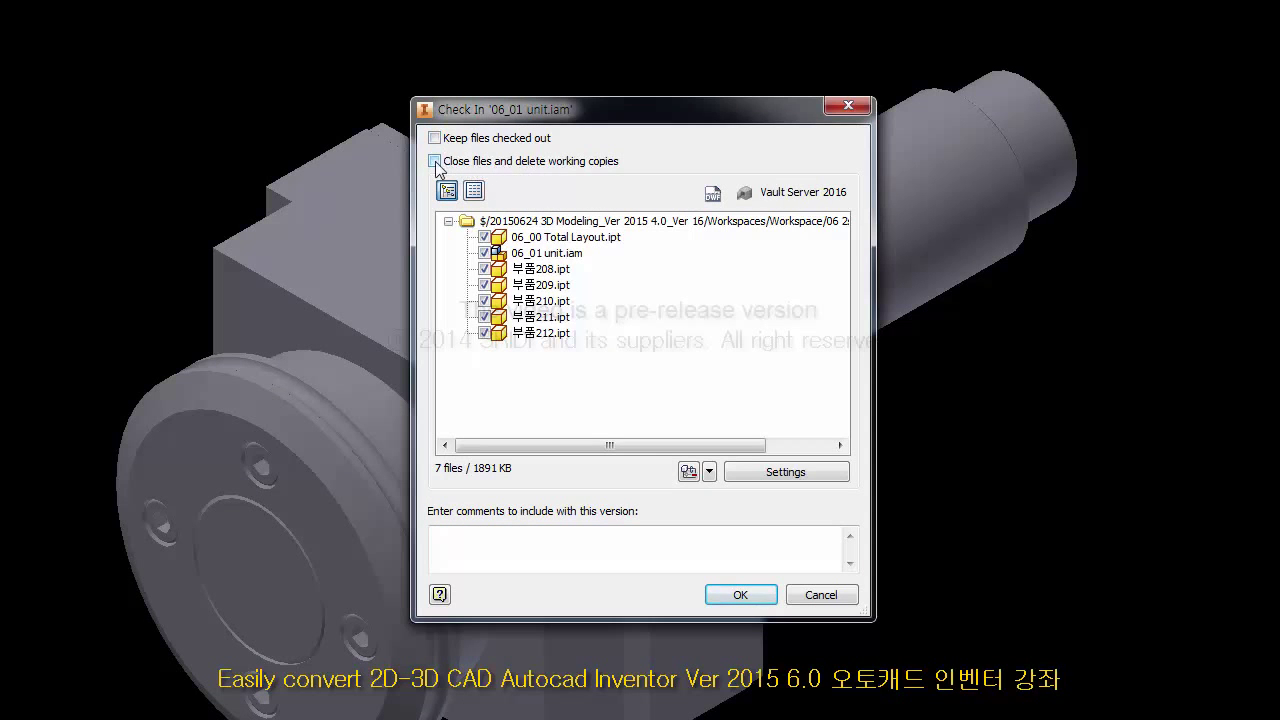
pyautogui.click(434, 162)
pyautogui.click(785, 475)
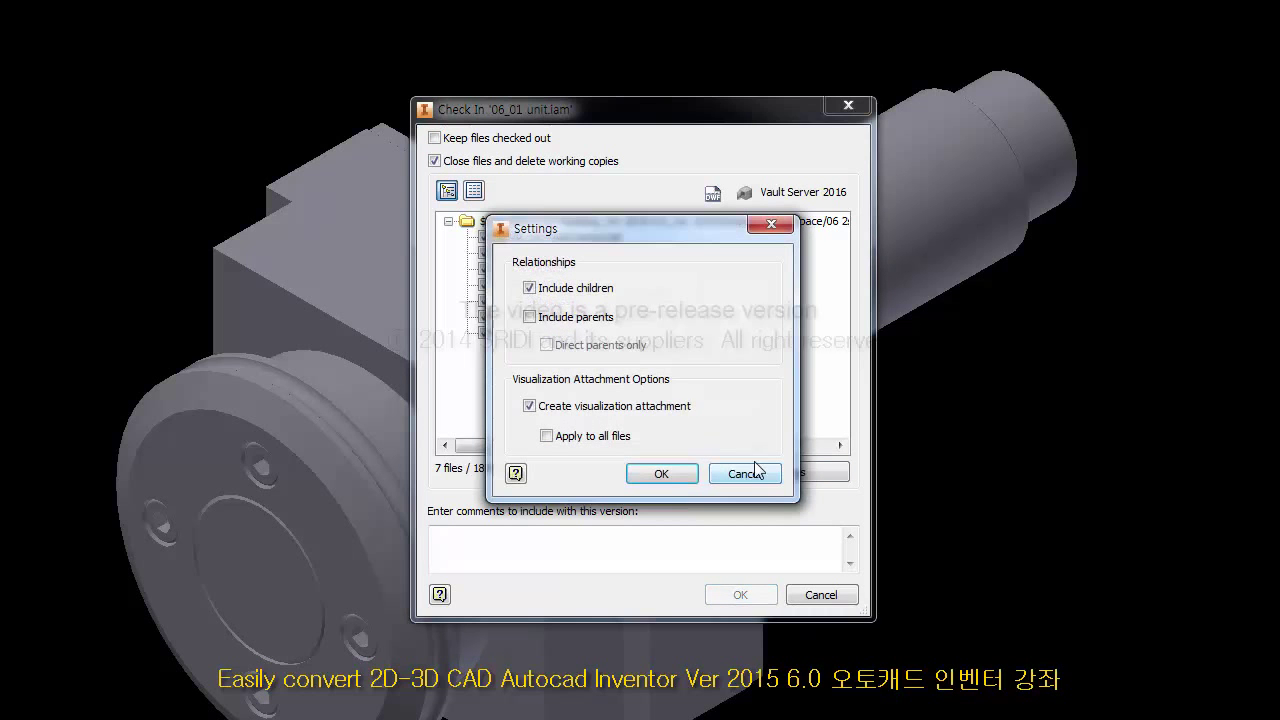
pyautogui.click(681, 476)
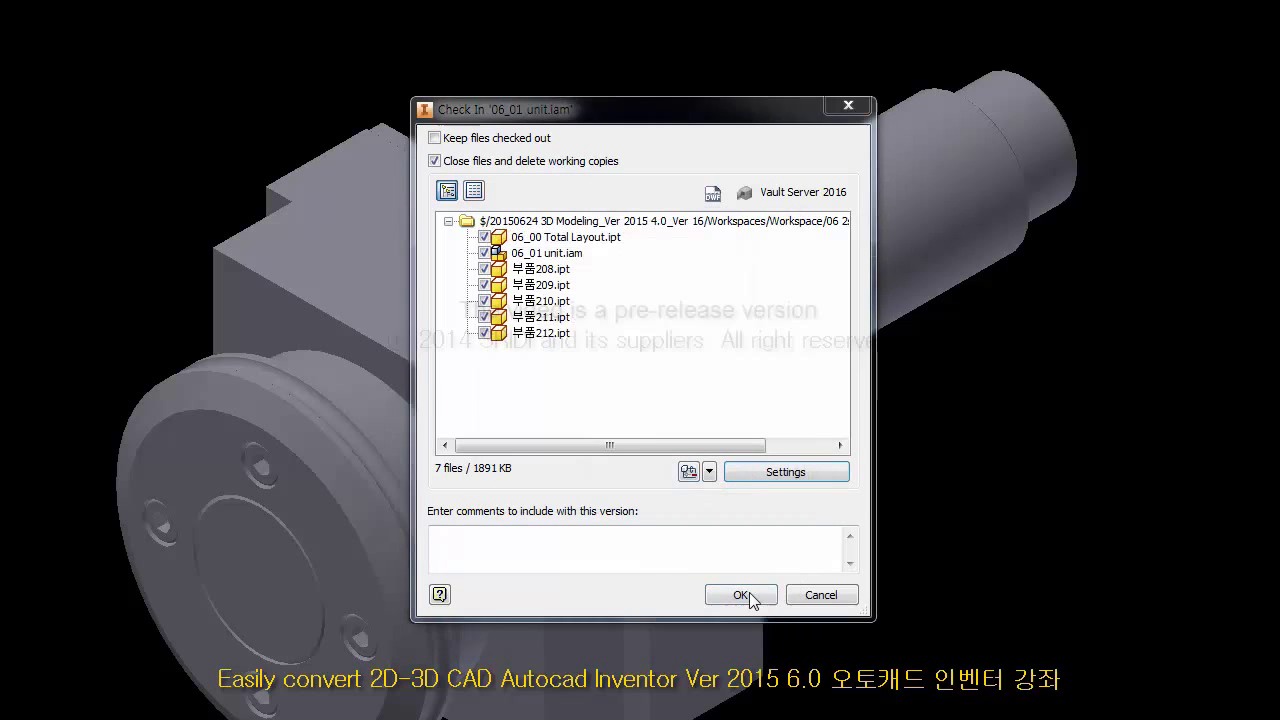
pyautogui.click(745, 594)
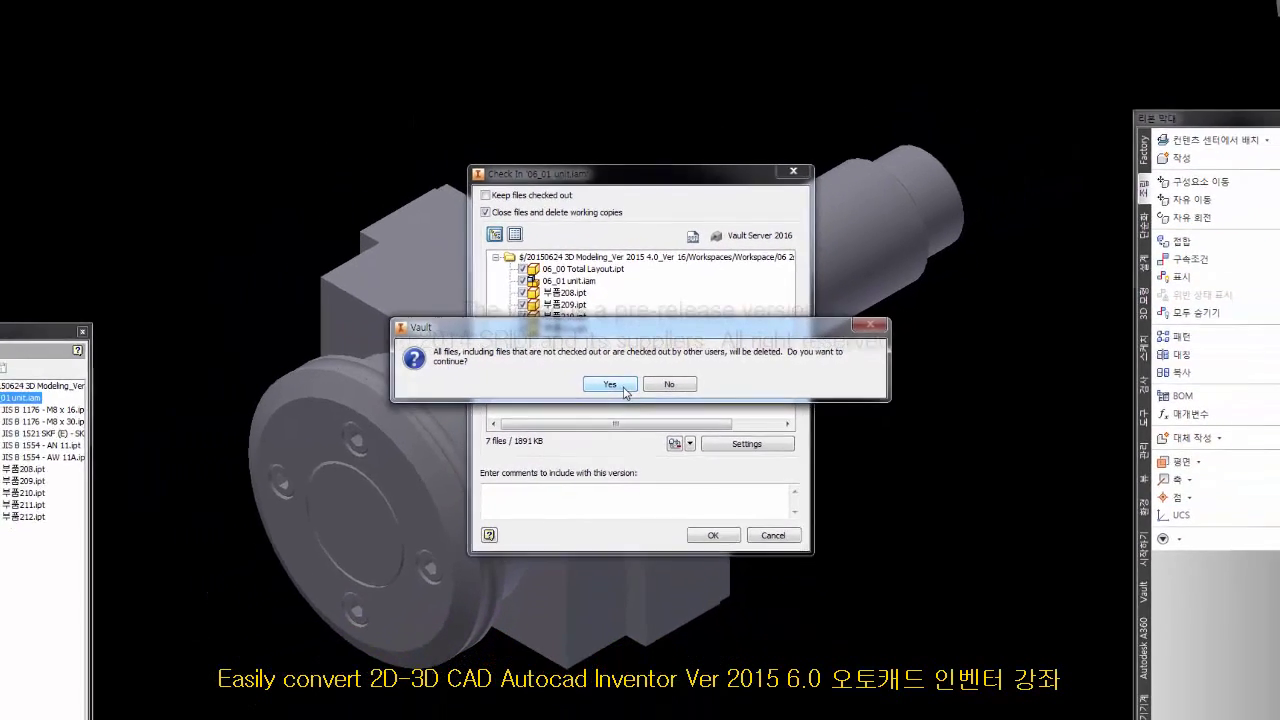
pyautogui.click(612, 394)
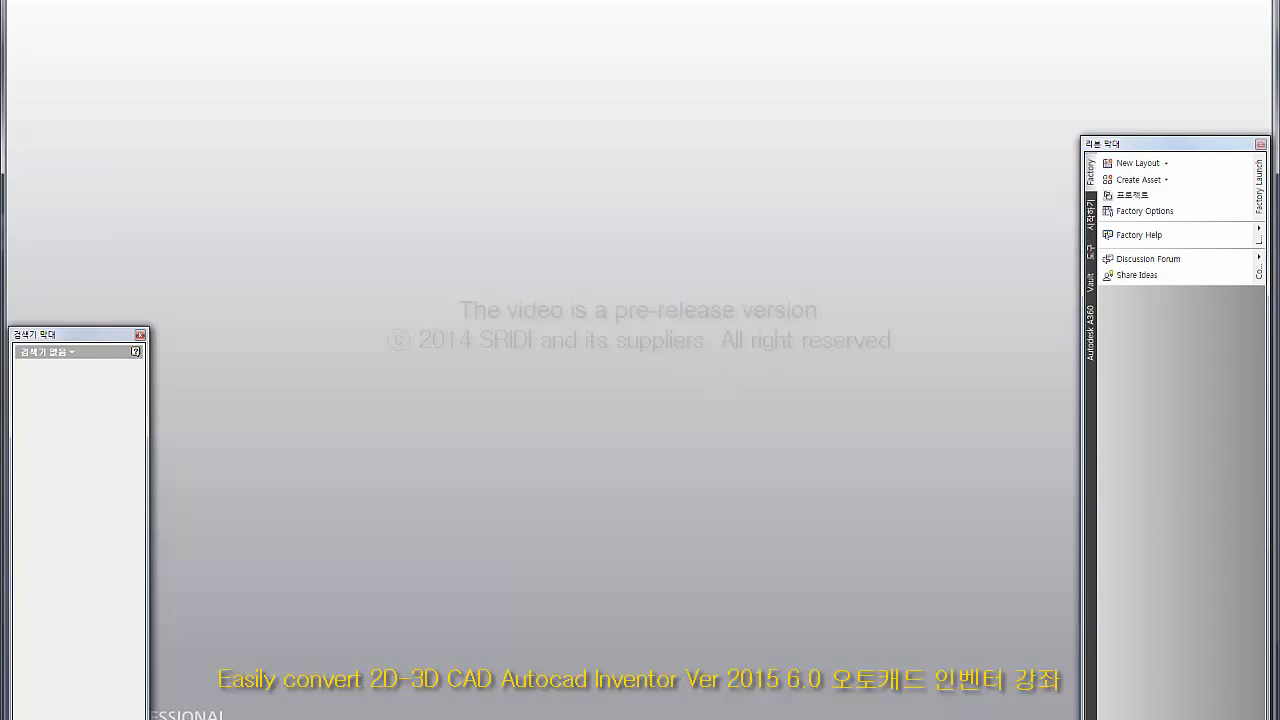
# Step: Switch to Vault, refresh the 06 2st Feeding unit folder and check the files used by 06_01 unit.iam
pyautogui.hotkey('alt', 'Tab')
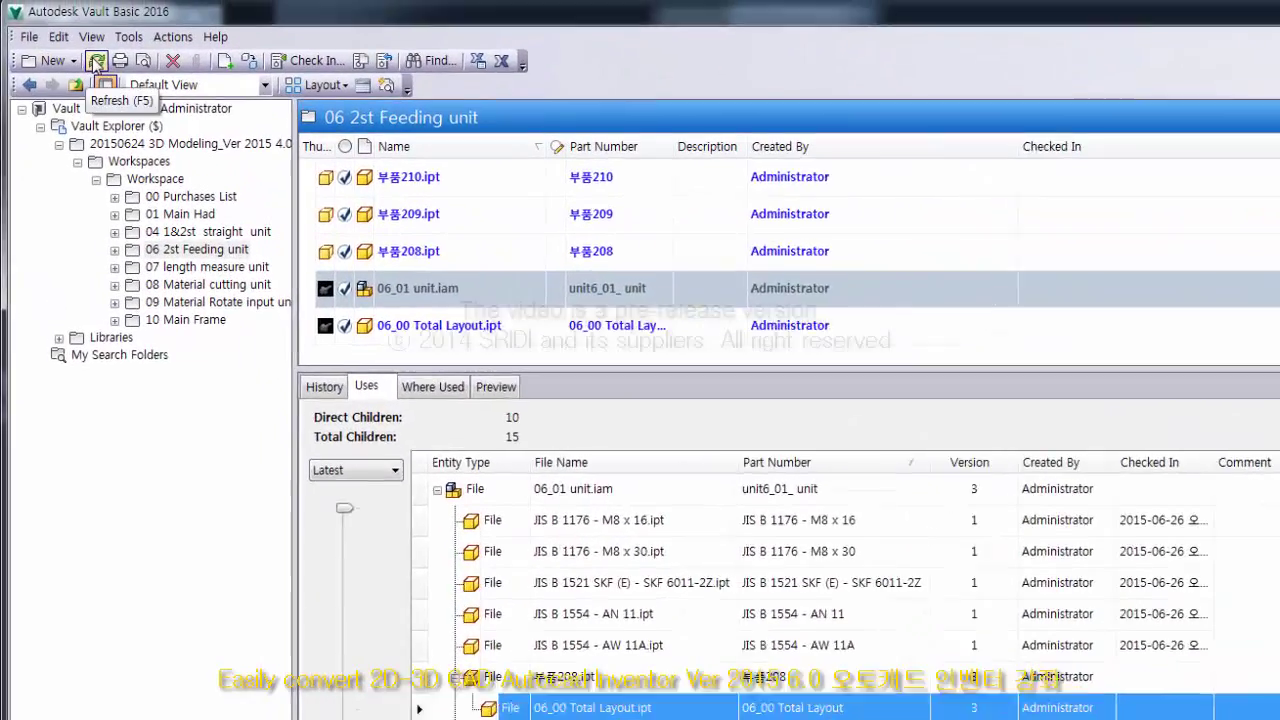
pyautogui.click(96, 62)
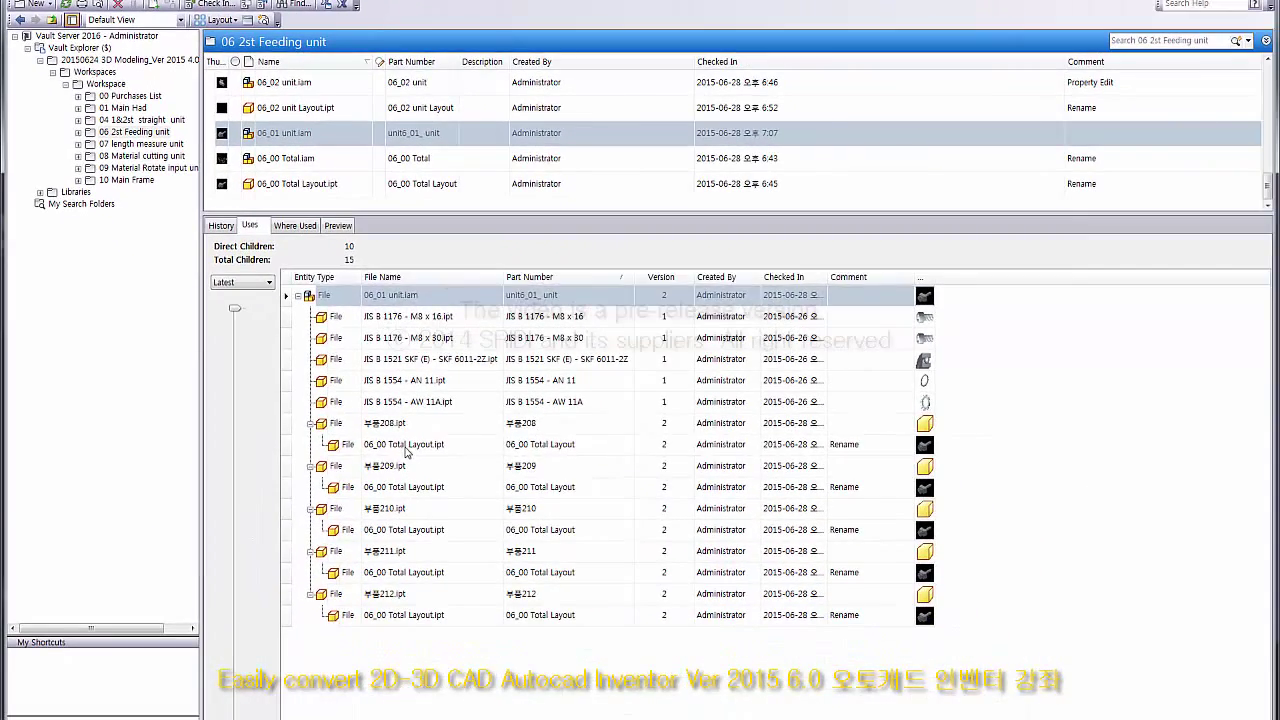
pyautogui.click(405, 449)
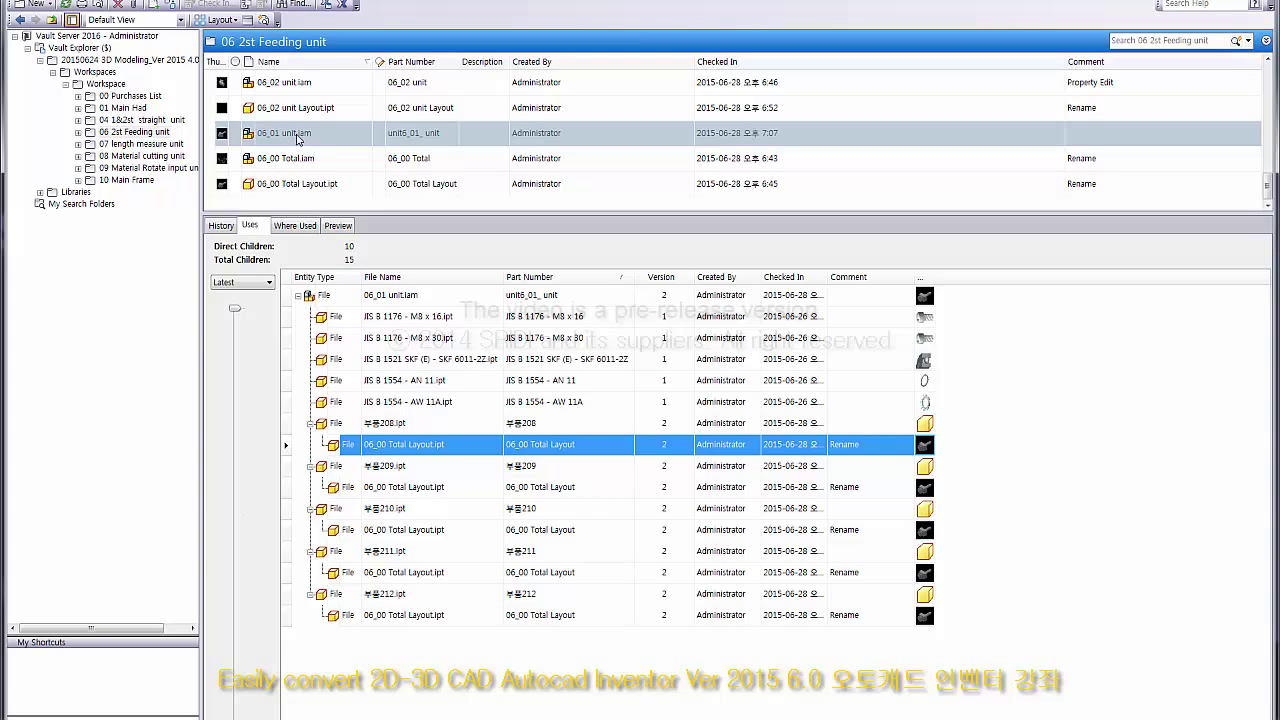
pyautogui.click(296, 139)
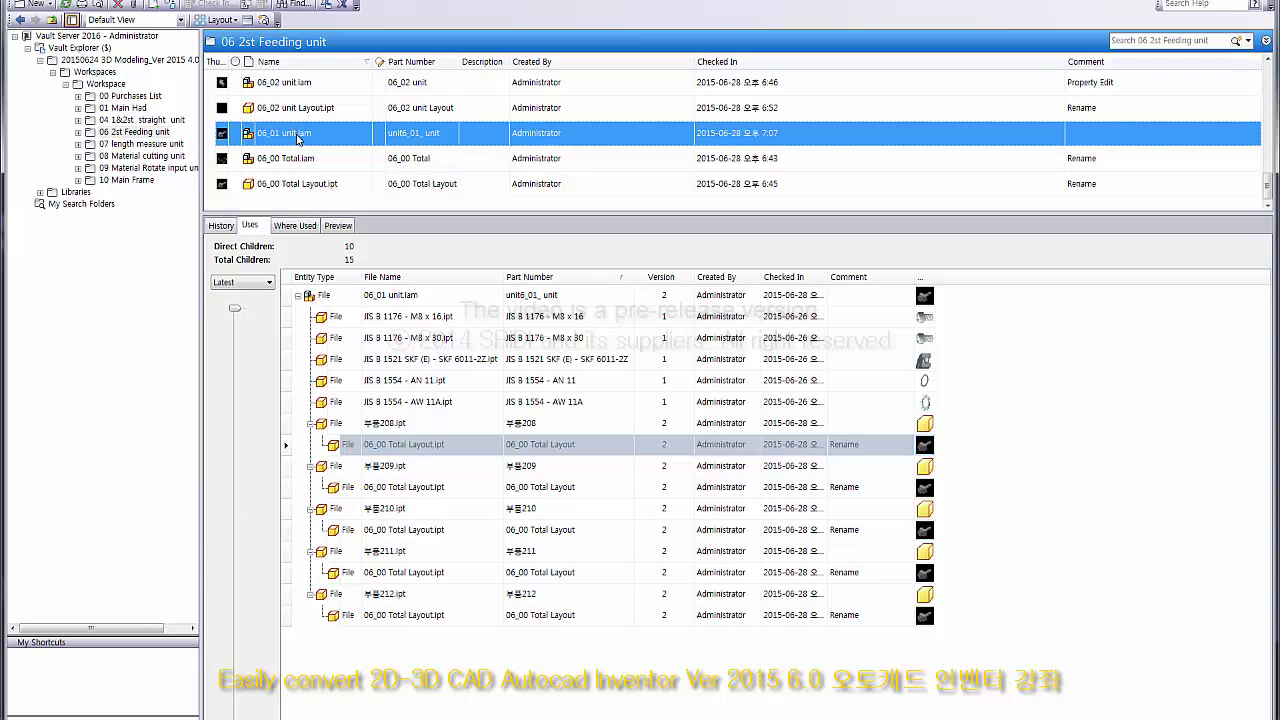
# Step: Look up where 06_01 unit.iam is used and go to the folder location of its parent 06_00 Total.iam
pyautogui.click(294, 226)
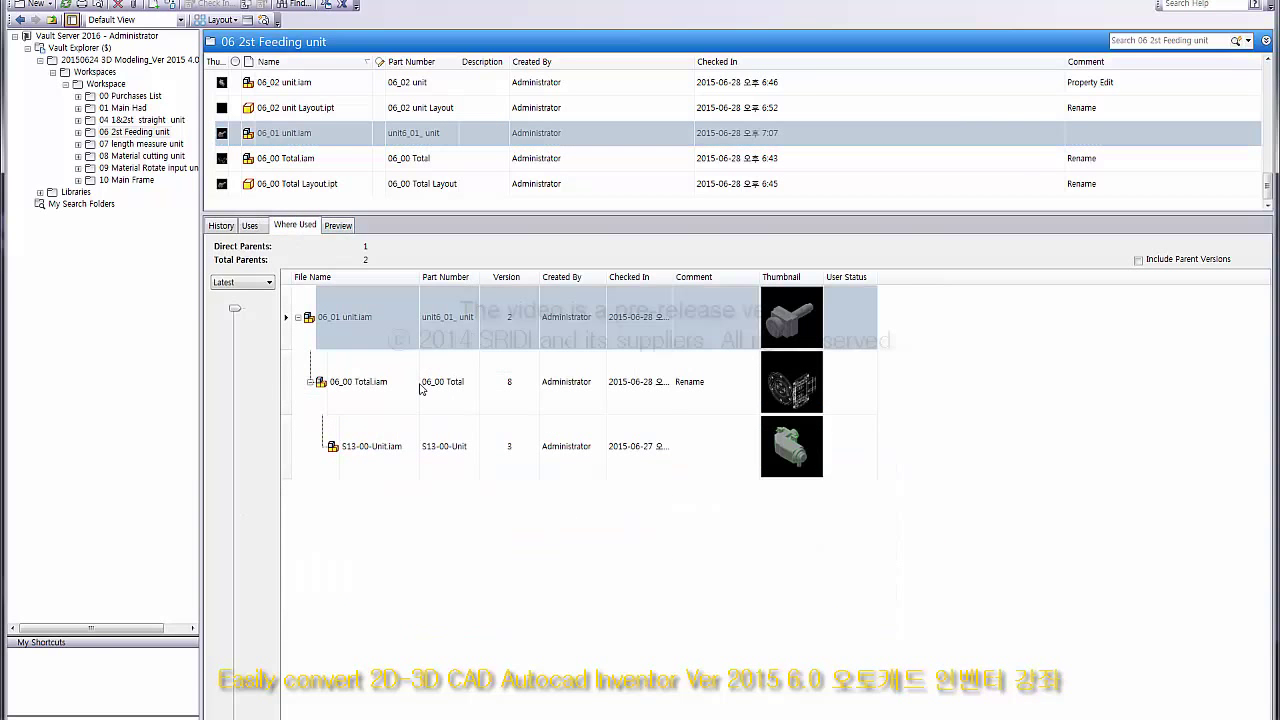
pyautogui.click(387, 393)
pyautogui.rightClick(387, 393)
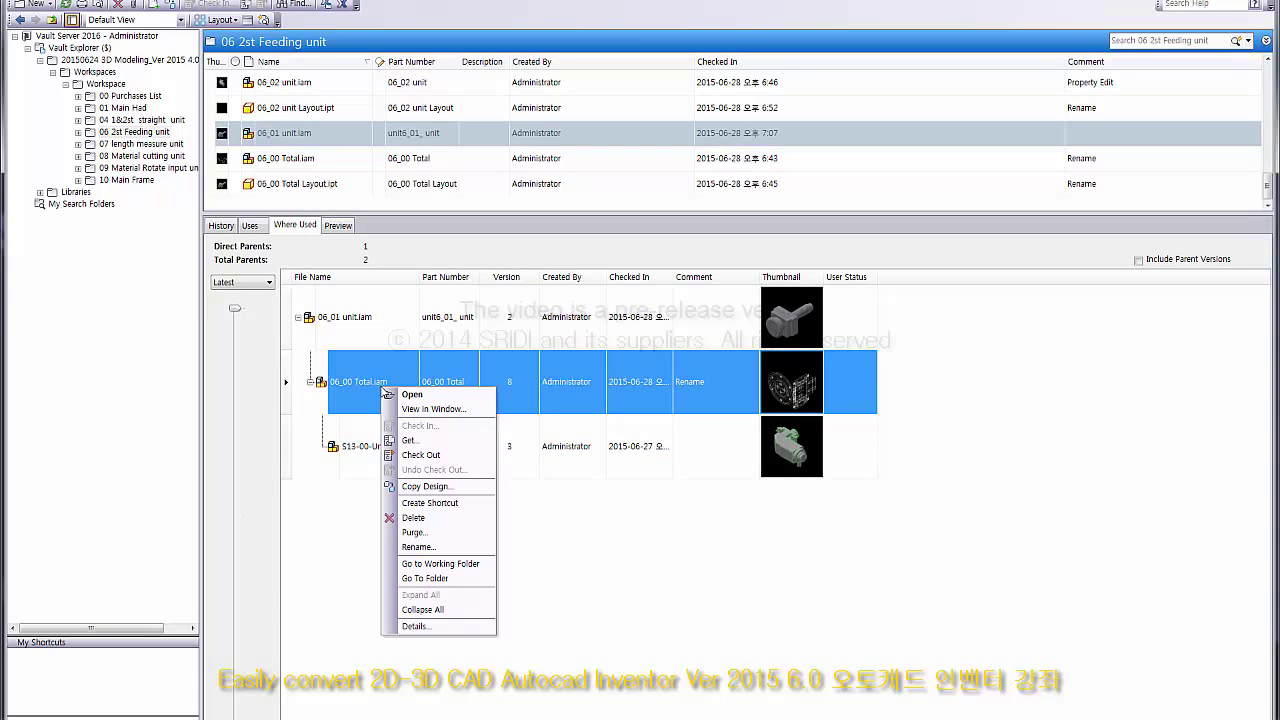
pyautogui.click(435, 578)
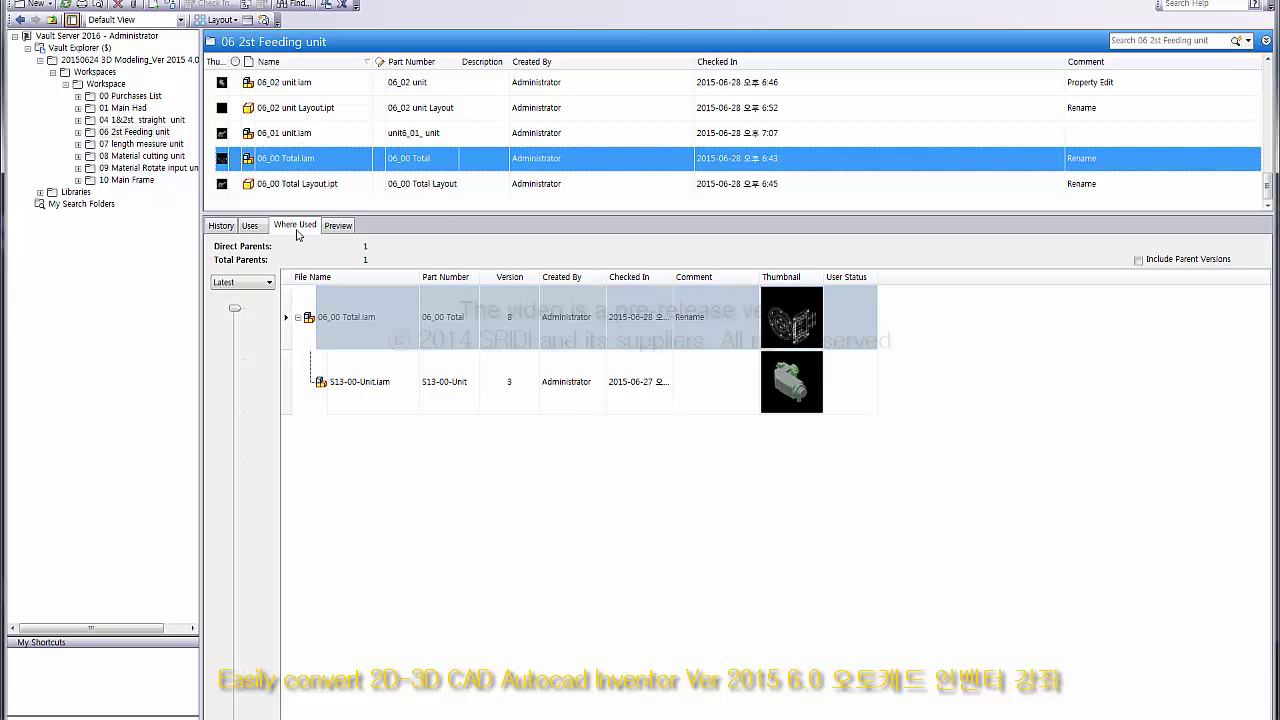
# Step: Display the files used by 06_00 Total.iam, collapse the whole tree and expand only its direct children for review
pyautogui.click(256, 226)
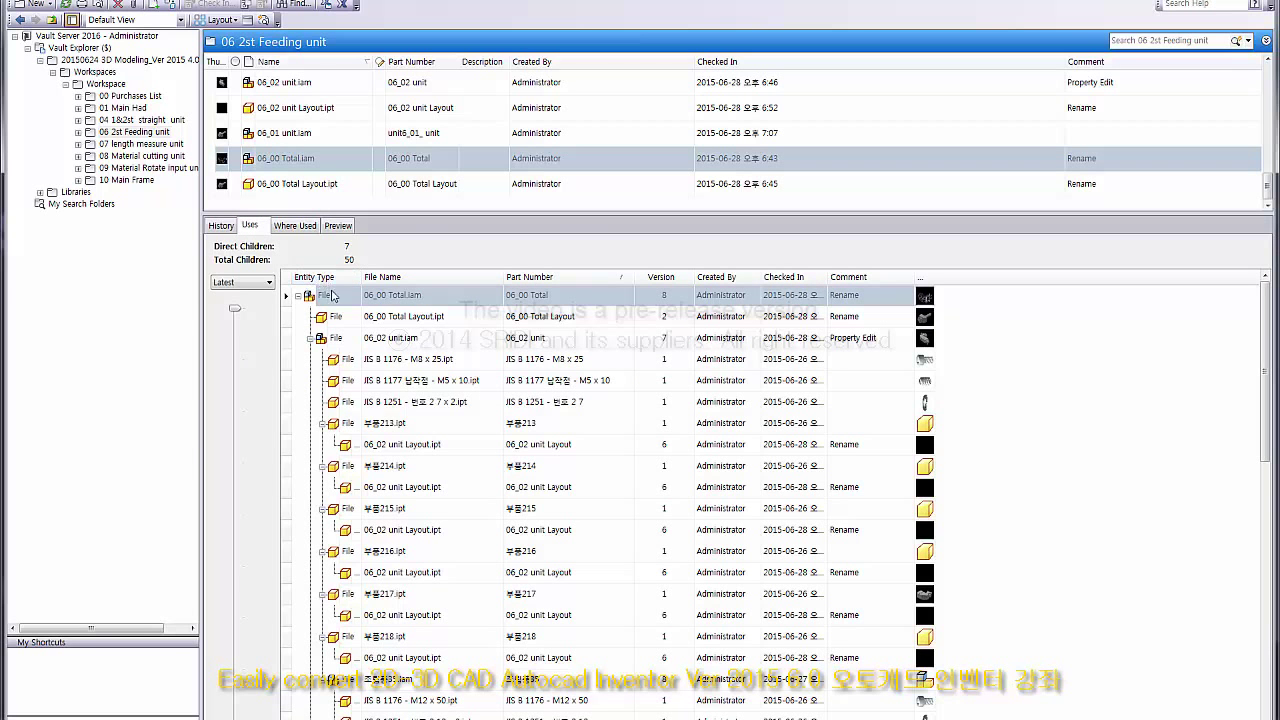
pyautogui.rightClick(336, 297)
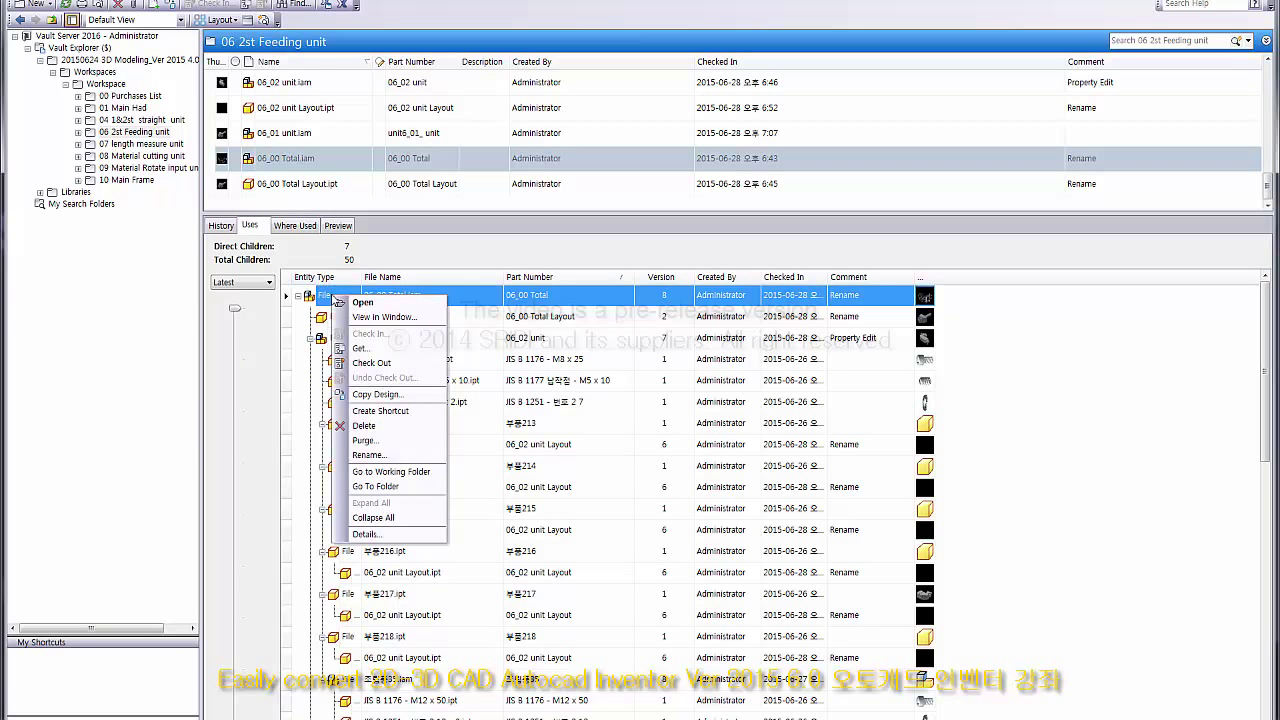
pyautogui.click(384, 524)
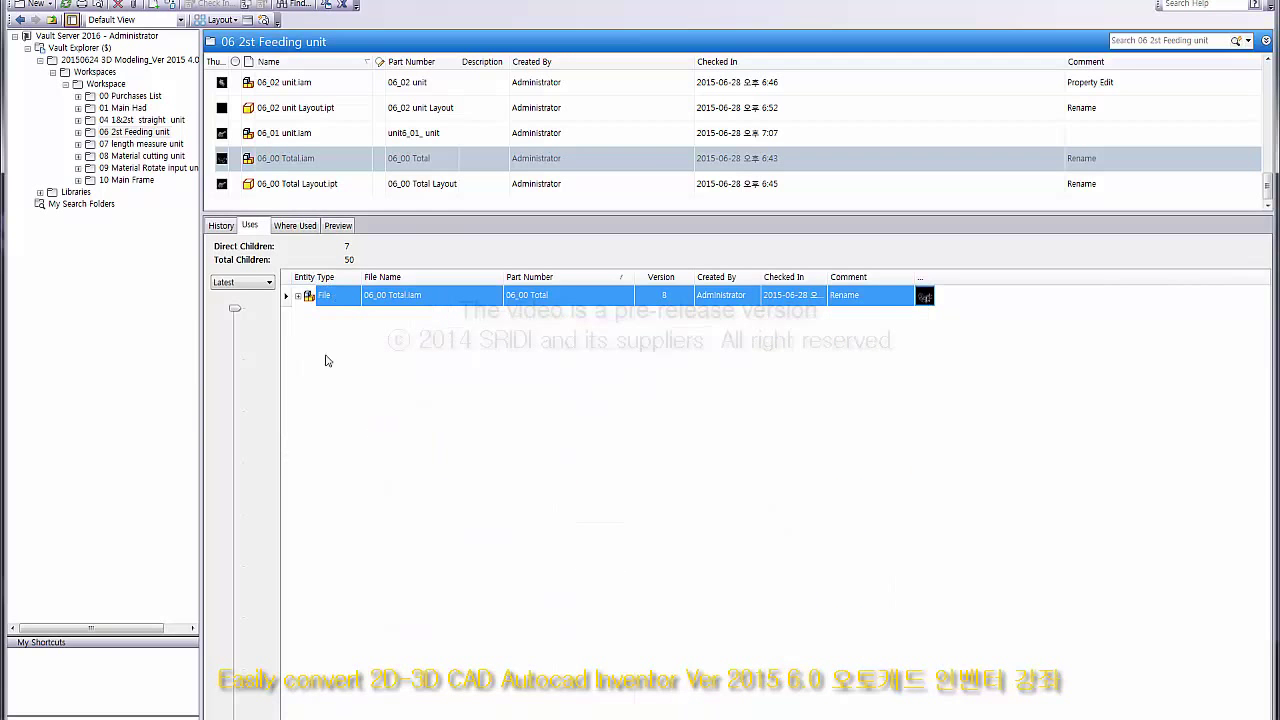
pyautogui.click(297, 296)
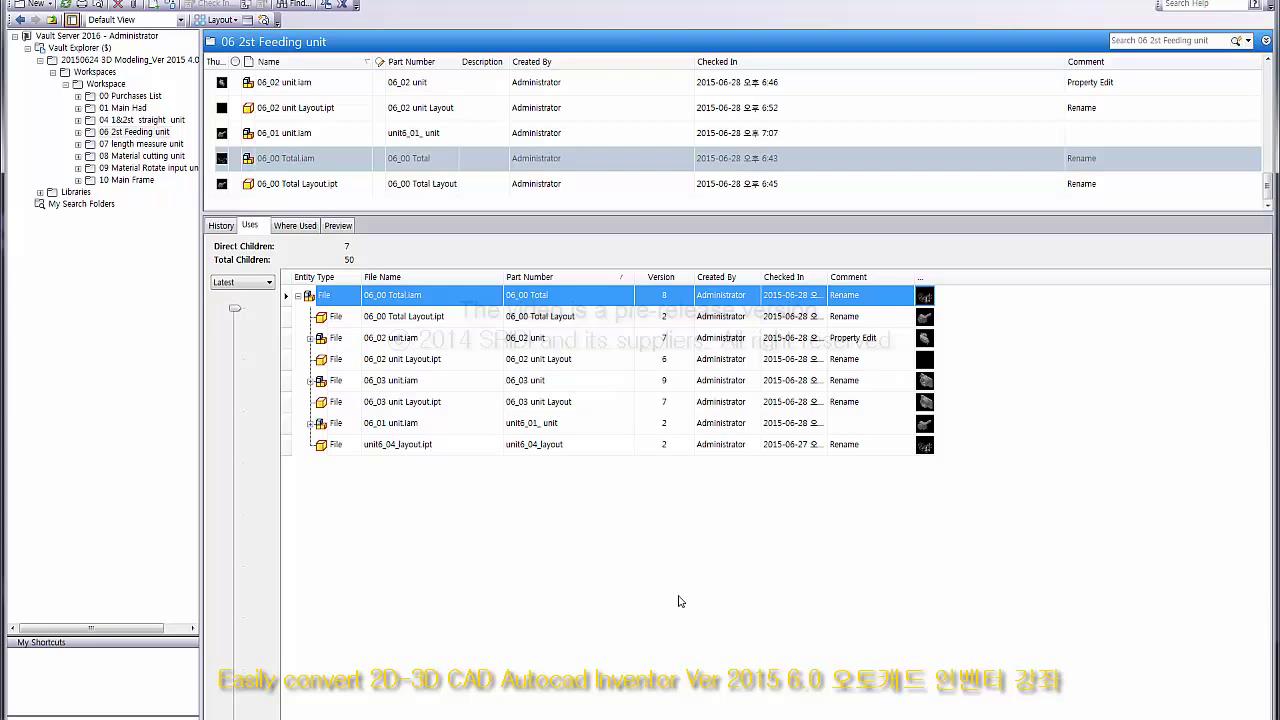
pyautogui.click(410, 318)
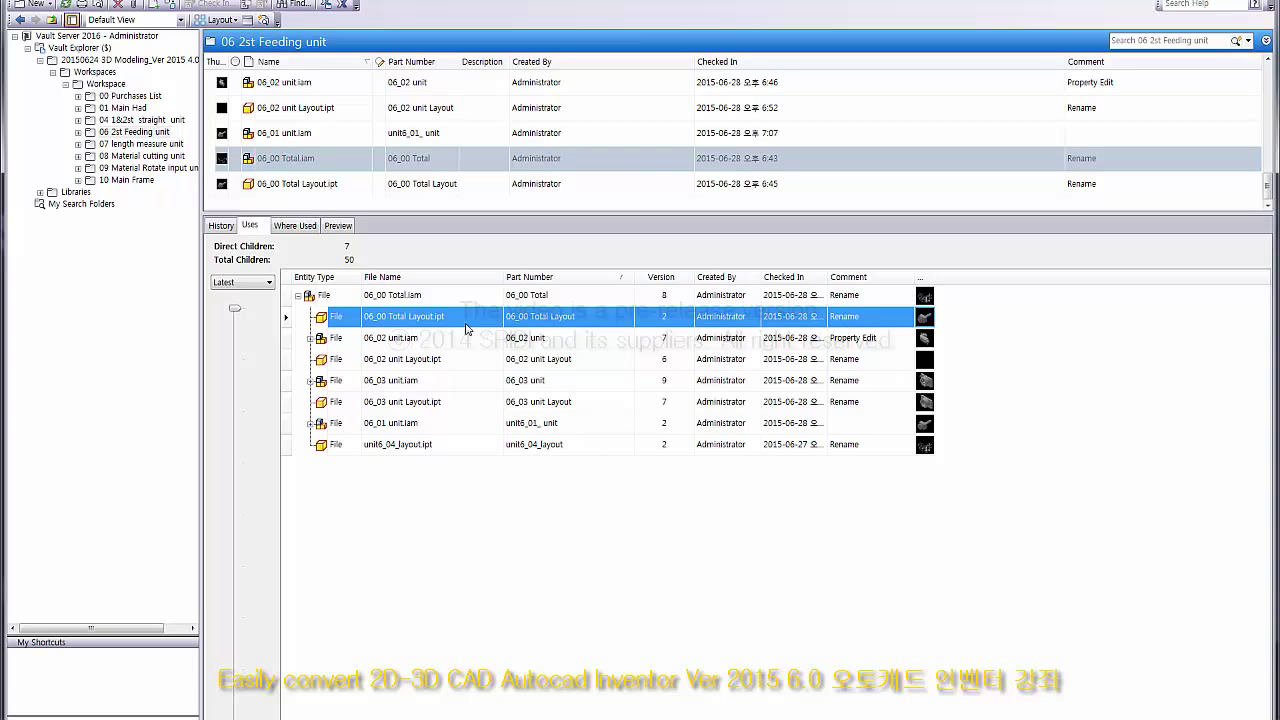
# Step: Edit the properties of 06_01 unit.iam, copying its file name into the part number without the extension so it reads 06_01 unit
pyautogui.click(433, 428)
pyautogui.rightClick(436, 430)
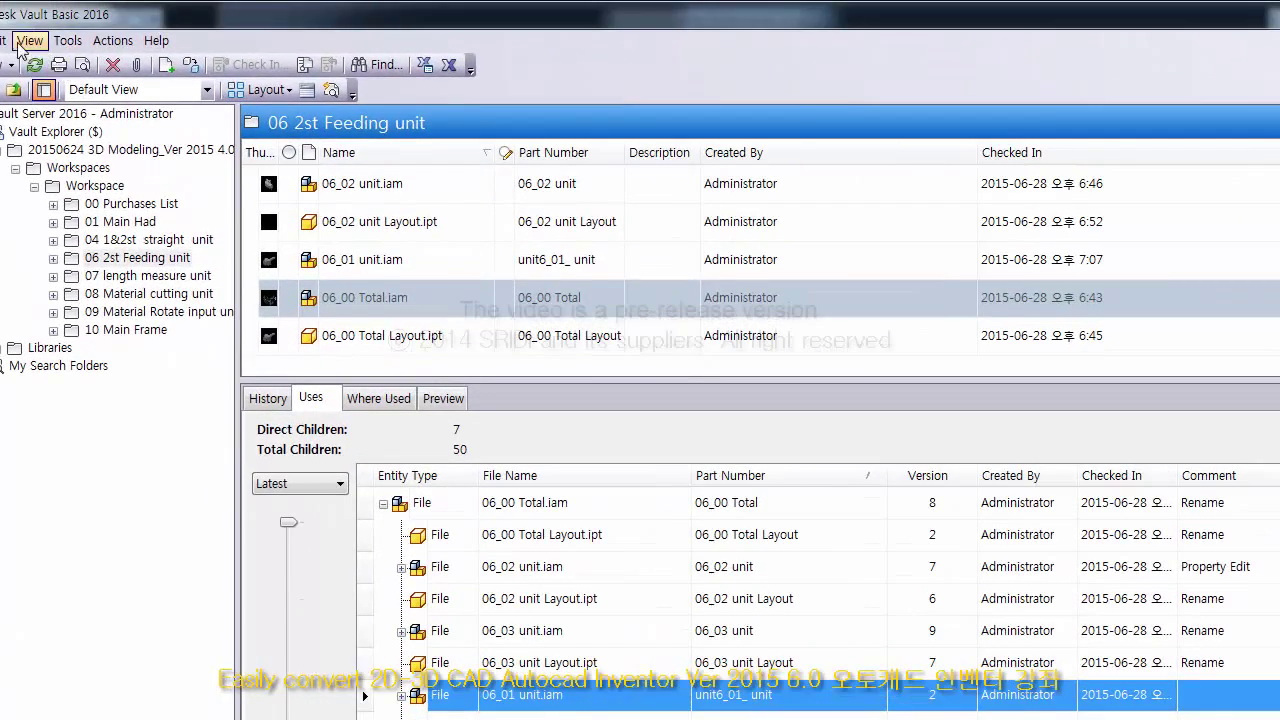
pyautogui.click(3, 40)
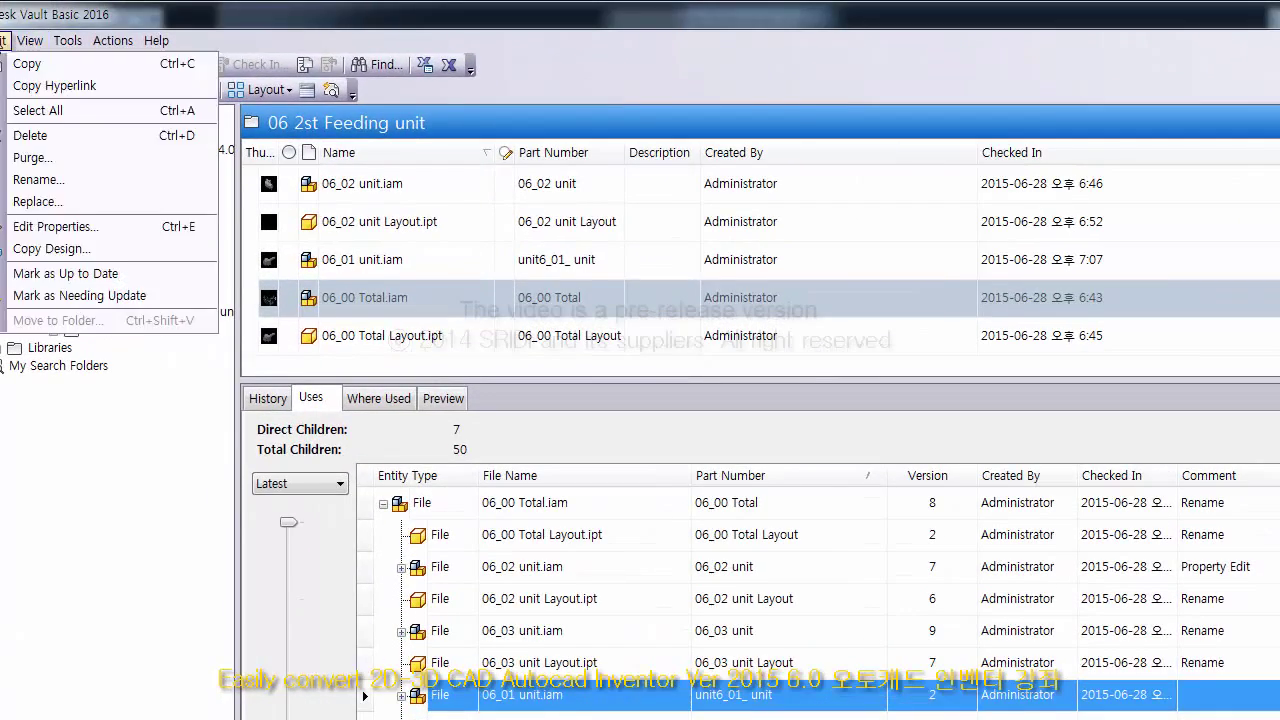
pyautogui.moveTo(24, 41)
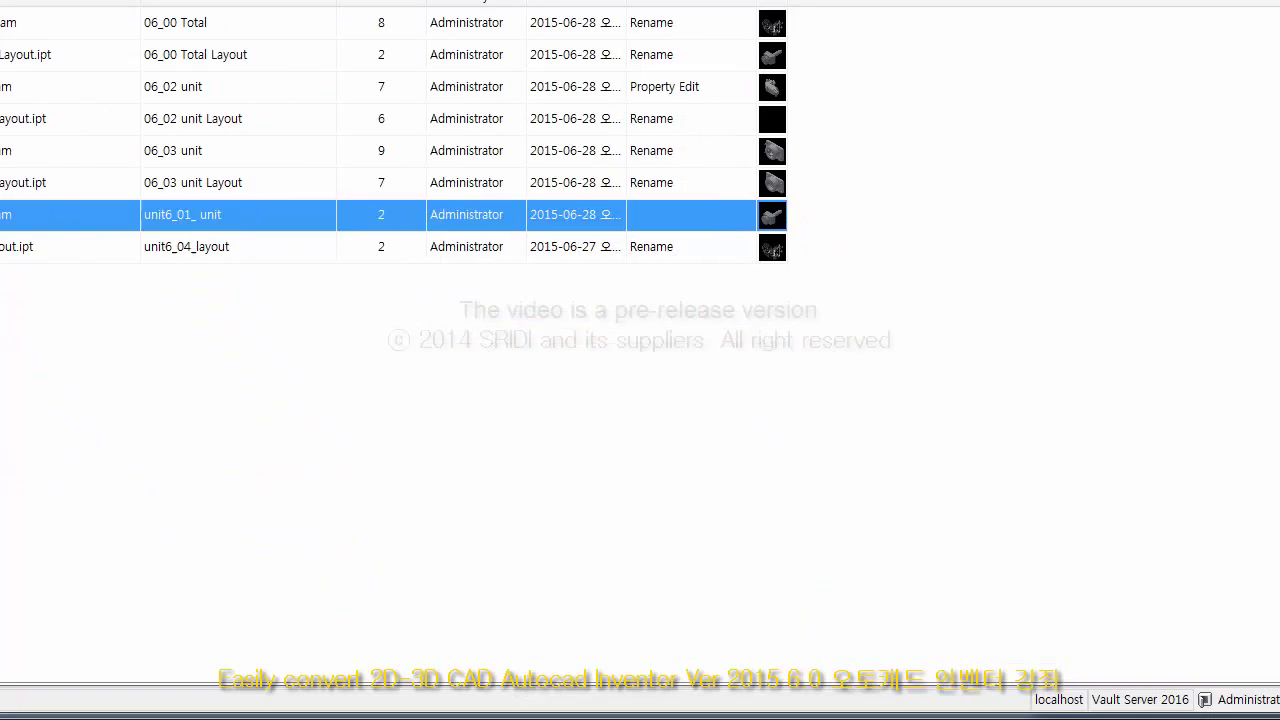
pyautogui.click(70, 93)
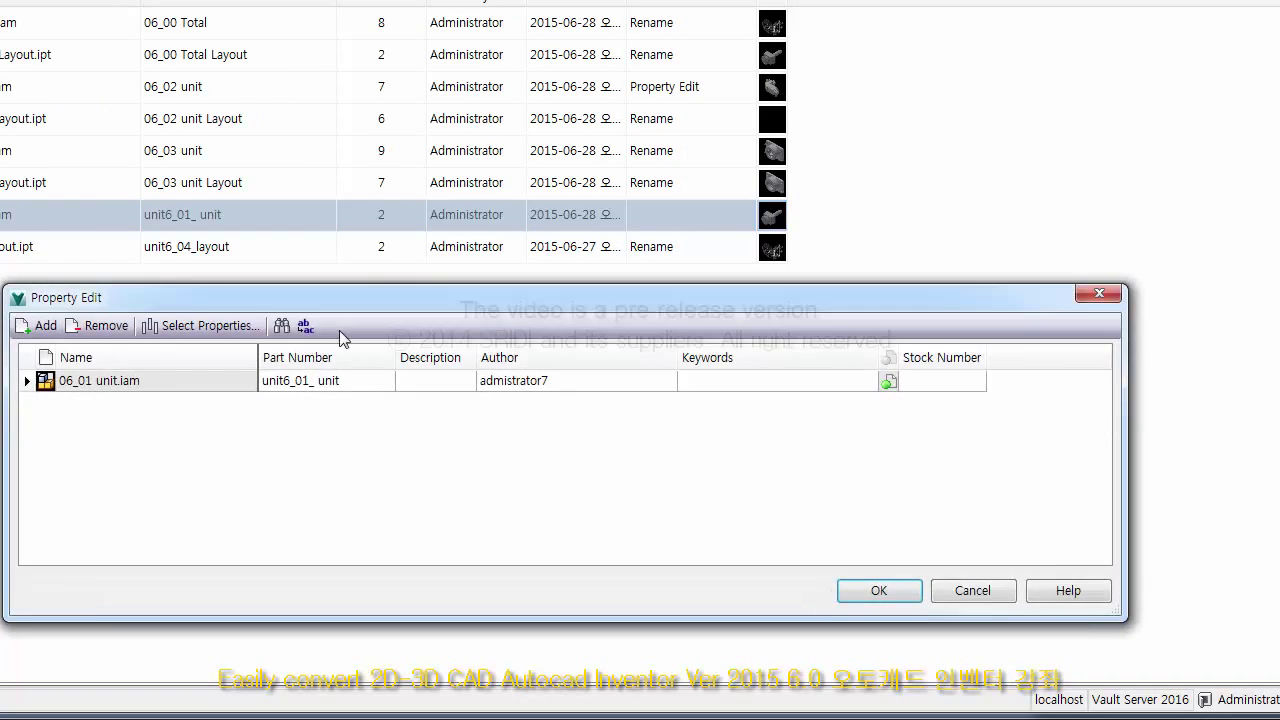
pyautogui.click(358, 393)
pyautogui.click(140, 386)
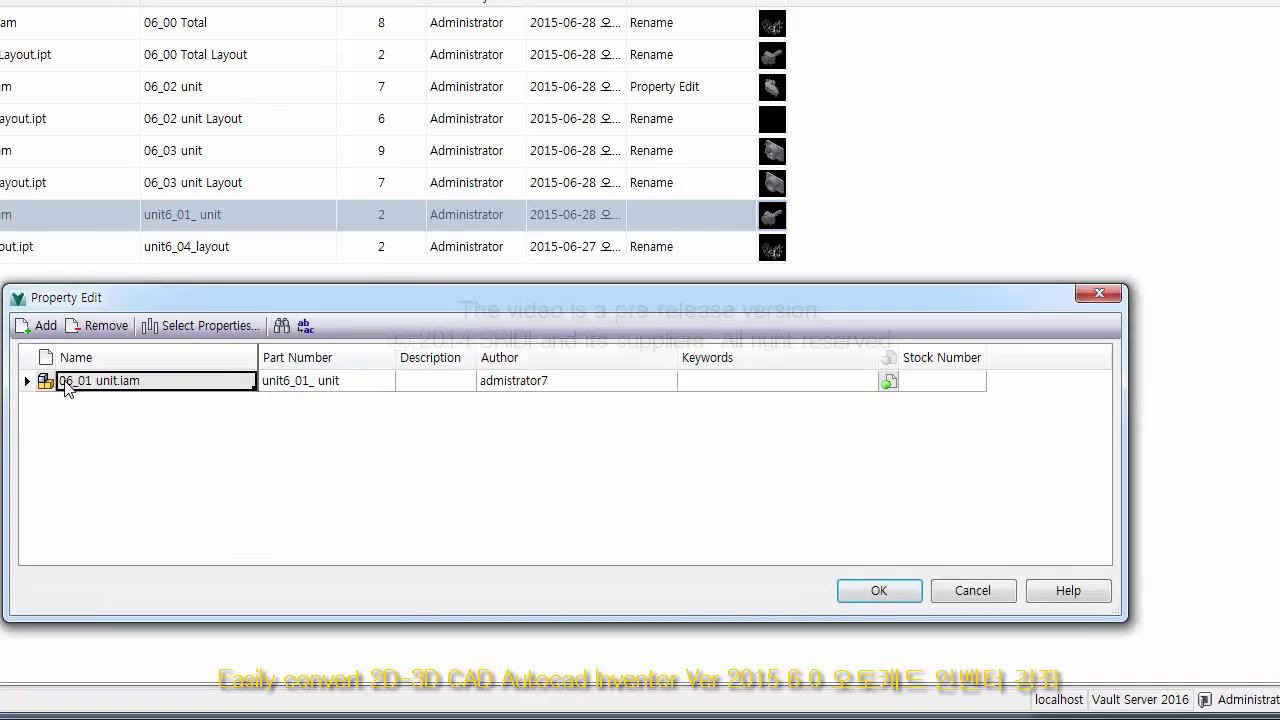
pyautogui.rightClick(127, 388)
pyautogui.click(178, 402)
pyautogui.click(370, 388)
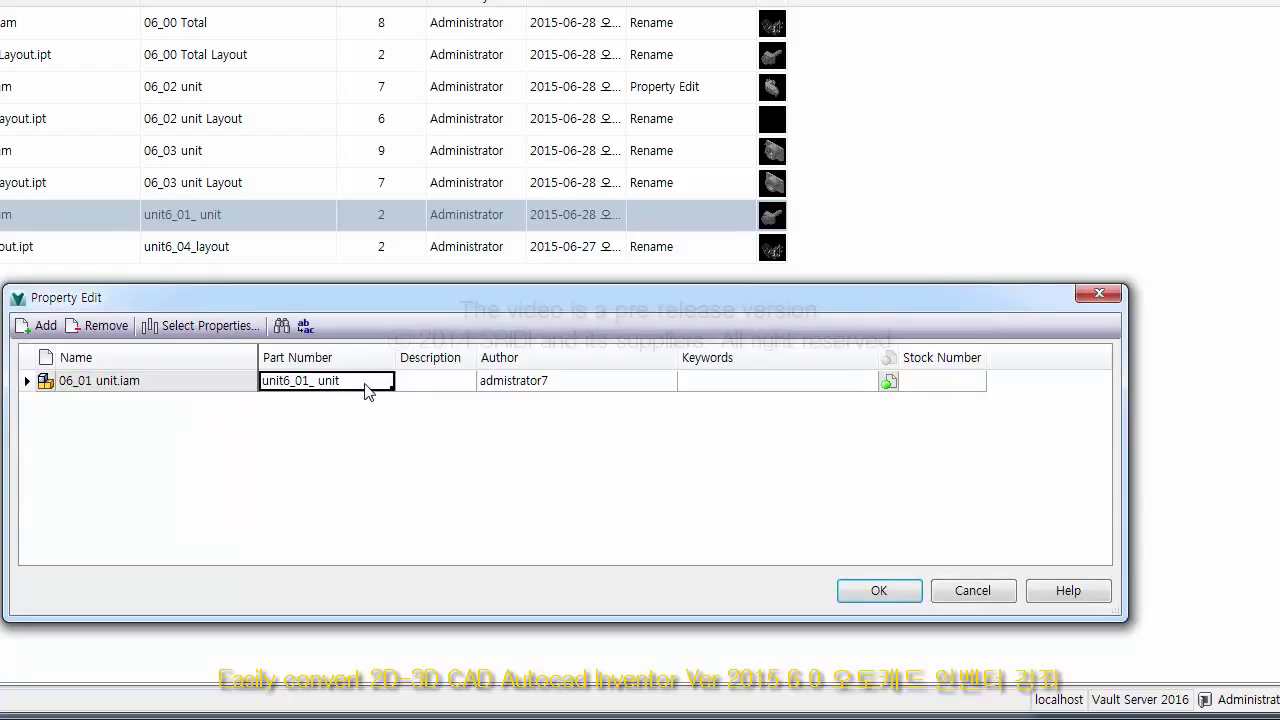
pyautogui.rightClick(364, 385)
pyautogui.click(408, 418)
pyautogui.click(360, 382)
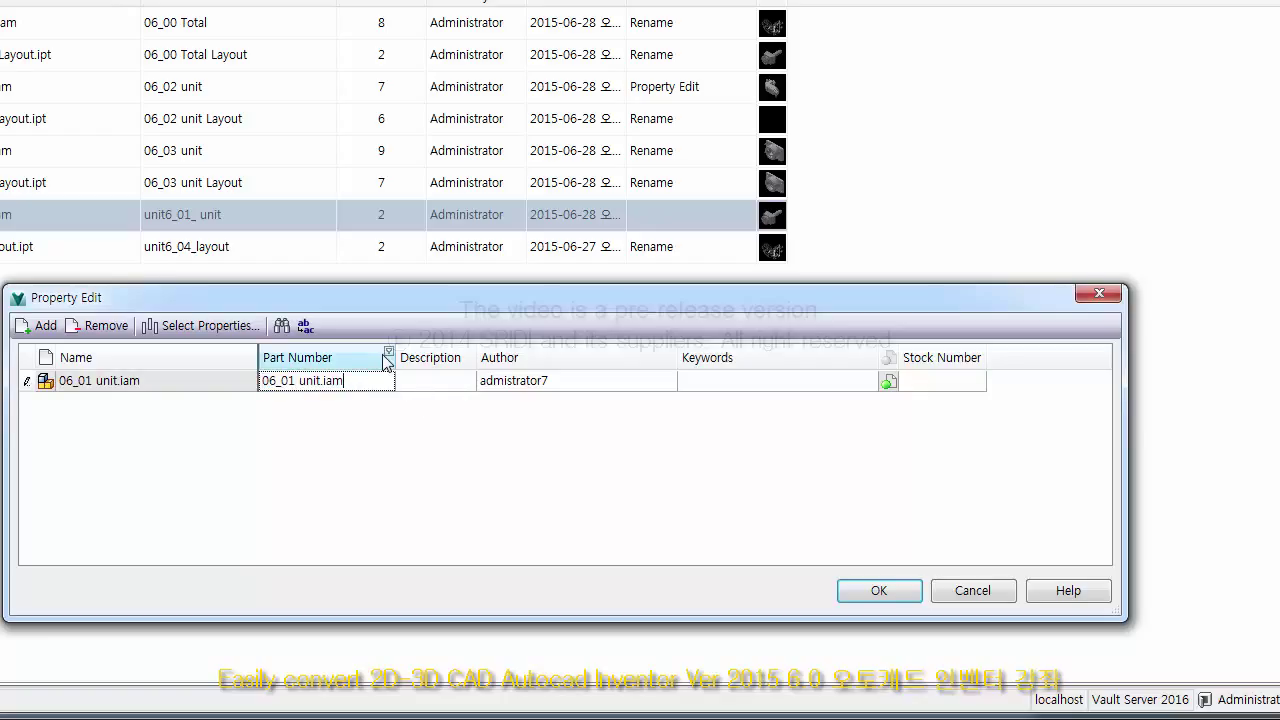
pyautogui.press('BackSpace')
pyautogui.press('BackSpace')
# Step: Set the author of 06_01 unit.iam to master, apply the property edits and close the results report
pyautogui.click(562, 384)
pyautogui.moveTo(565, 385); pyautogui.dragTo(428, 385)
pyautogui.write('ma')
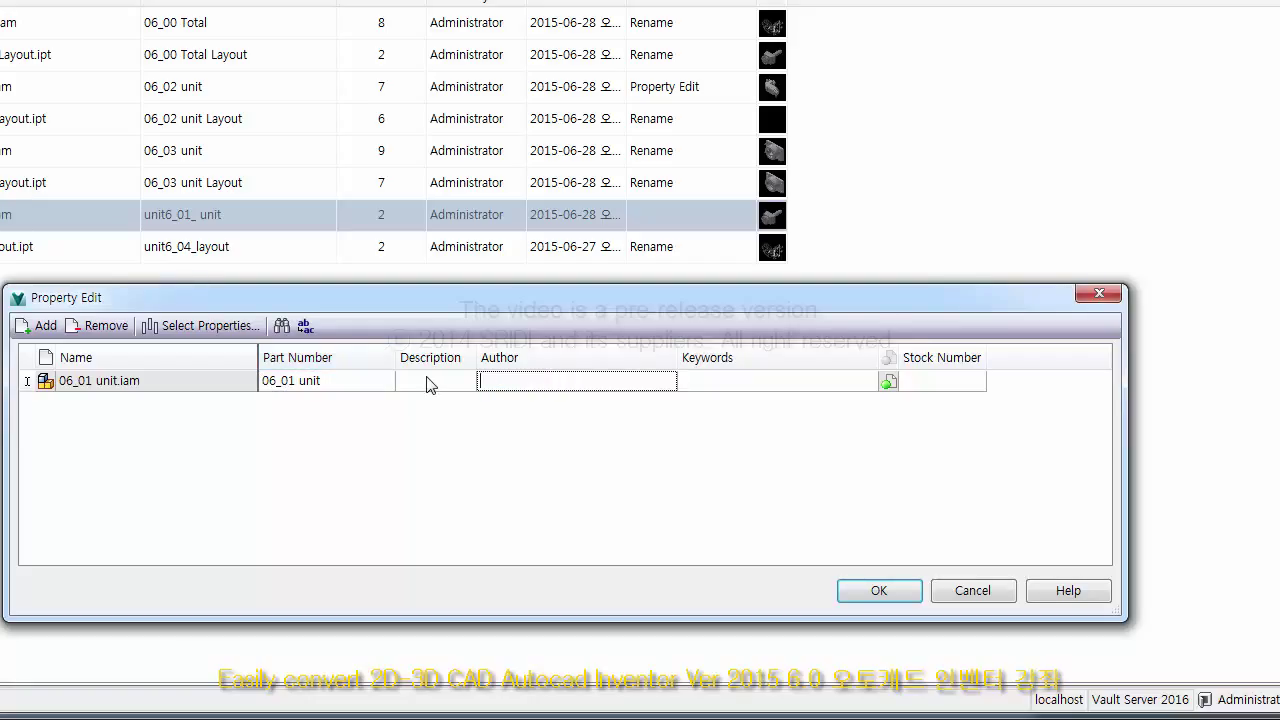
pyautogui.write('maser')
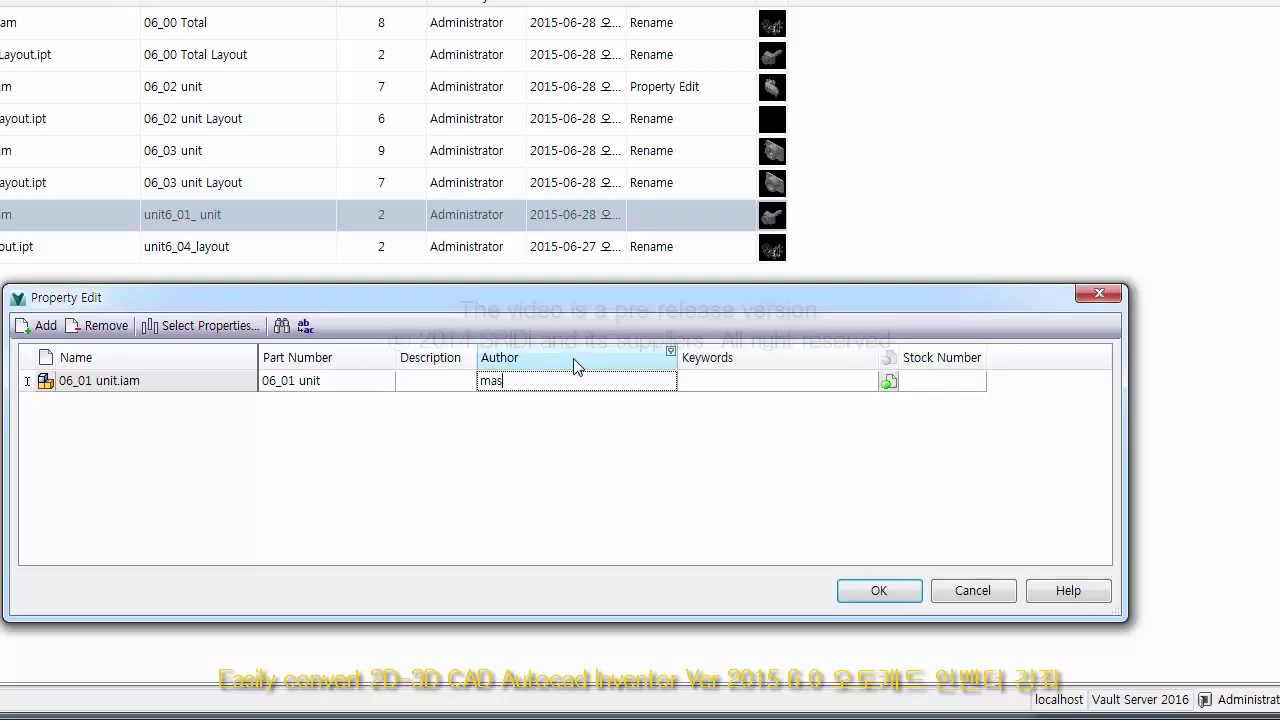
pyautogui.write('r')
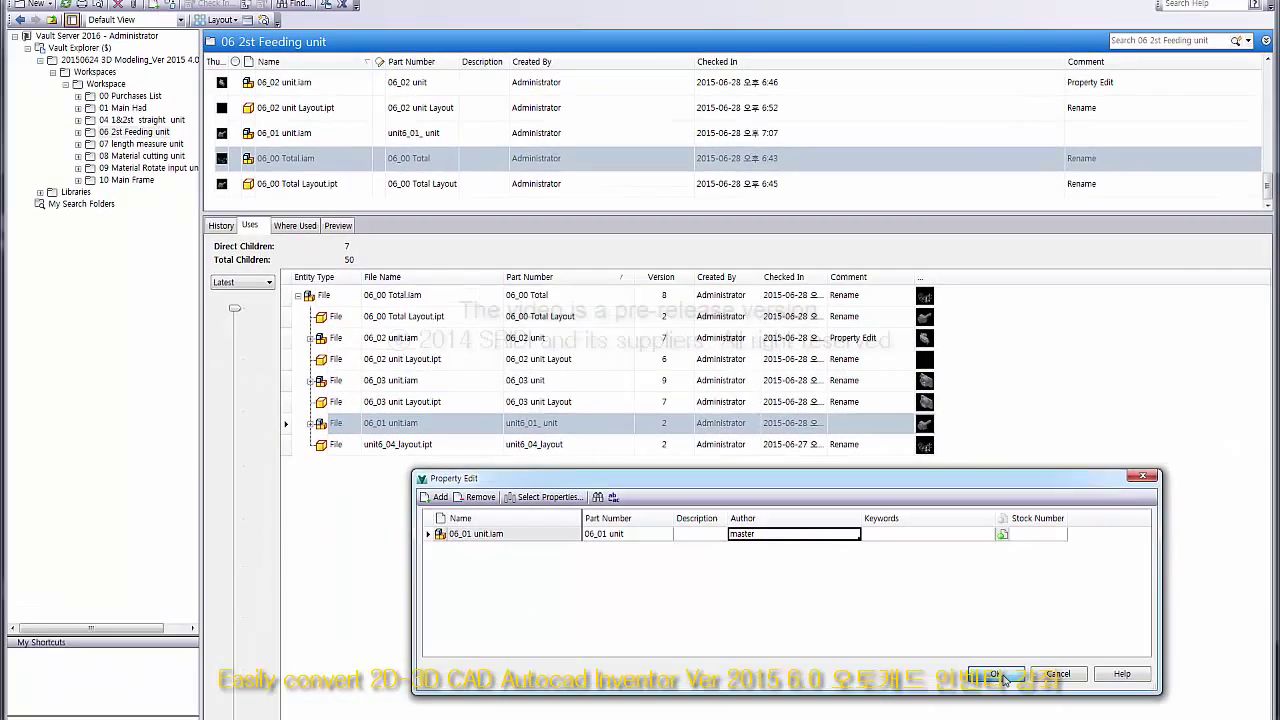
pyautogui.click(945, 637)
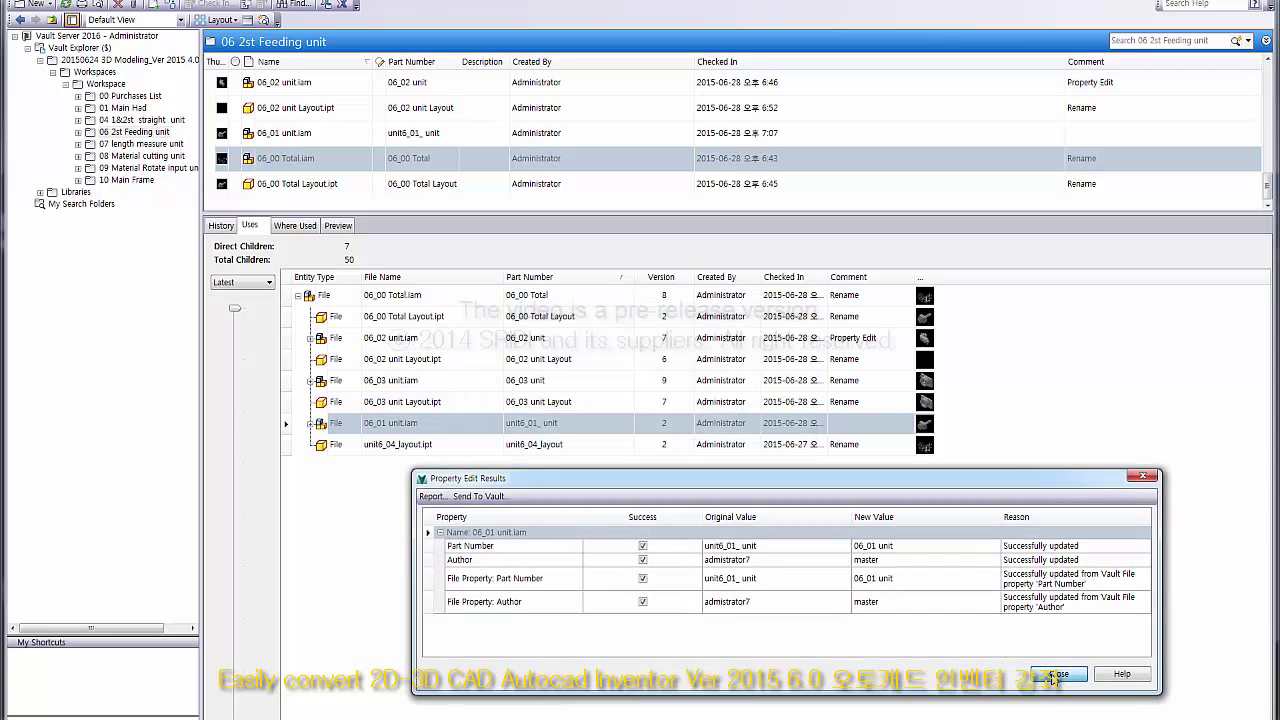
pyautogui.click(1056, 675)
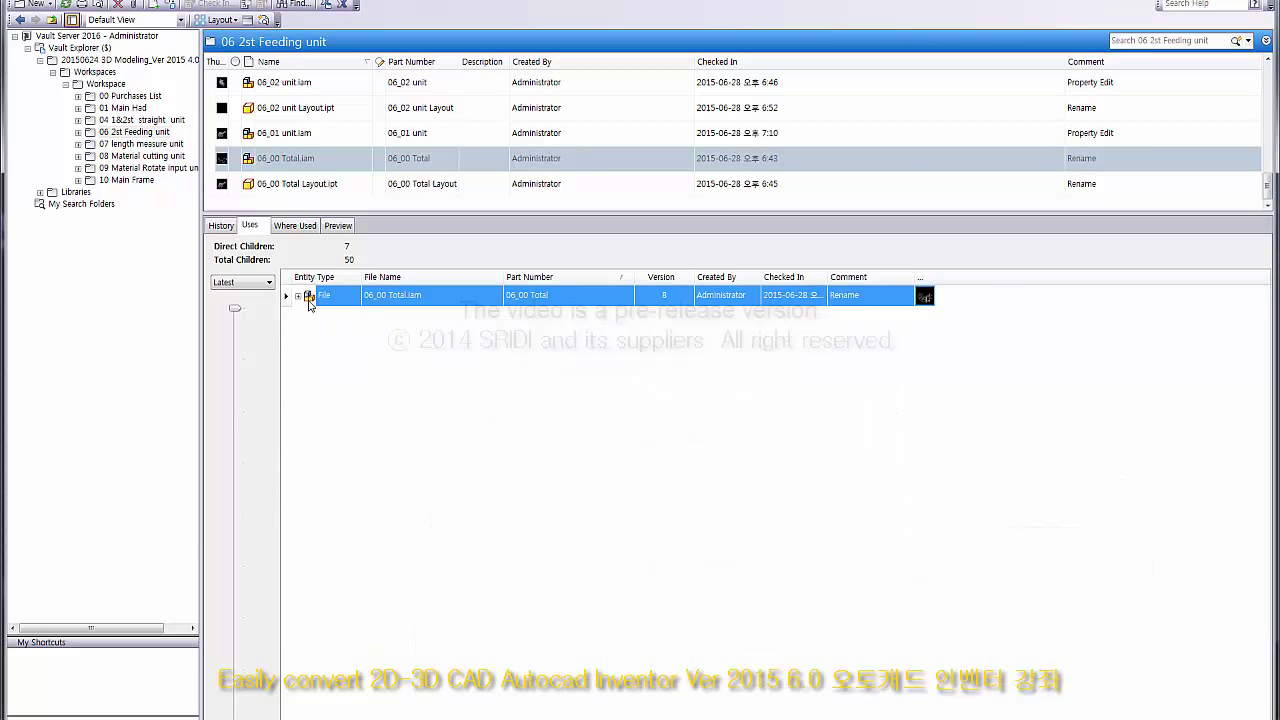
# Step: Expand 06_00 Total.iam again and check the part numbers of its direct children, starting with 06_00 Total Layout.ipt
pyautogui.click(298, 296)
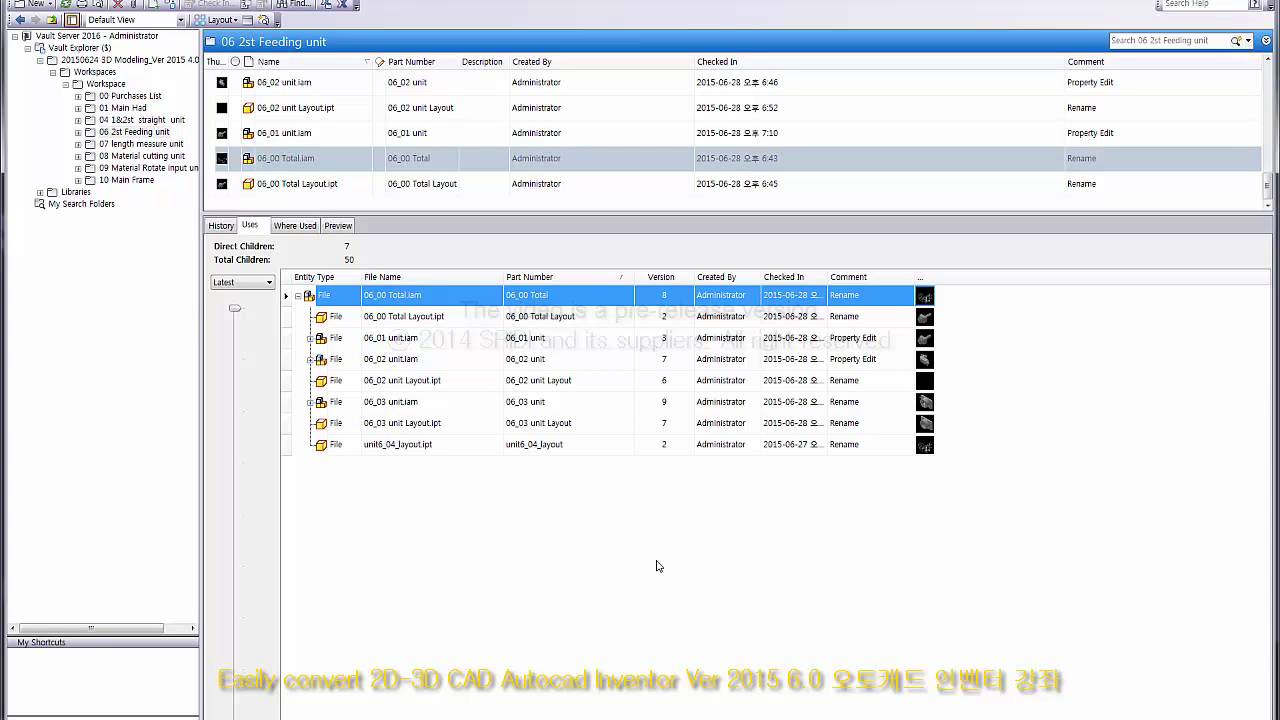
pyautogui.click(450, 318)
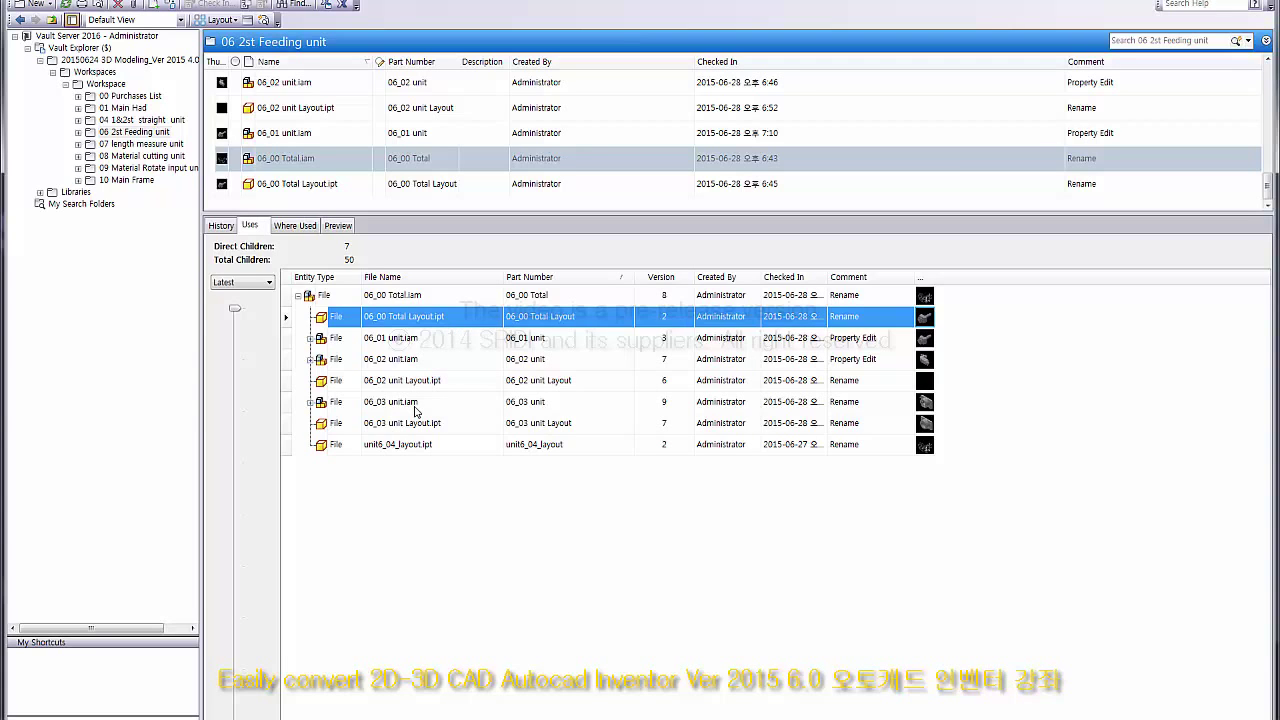
# Step: Start renaming 06_00 Total Layout.ipt from the 06_00 Total.iam children and proceed to entering its new name
pyautogui.click(414, 340)
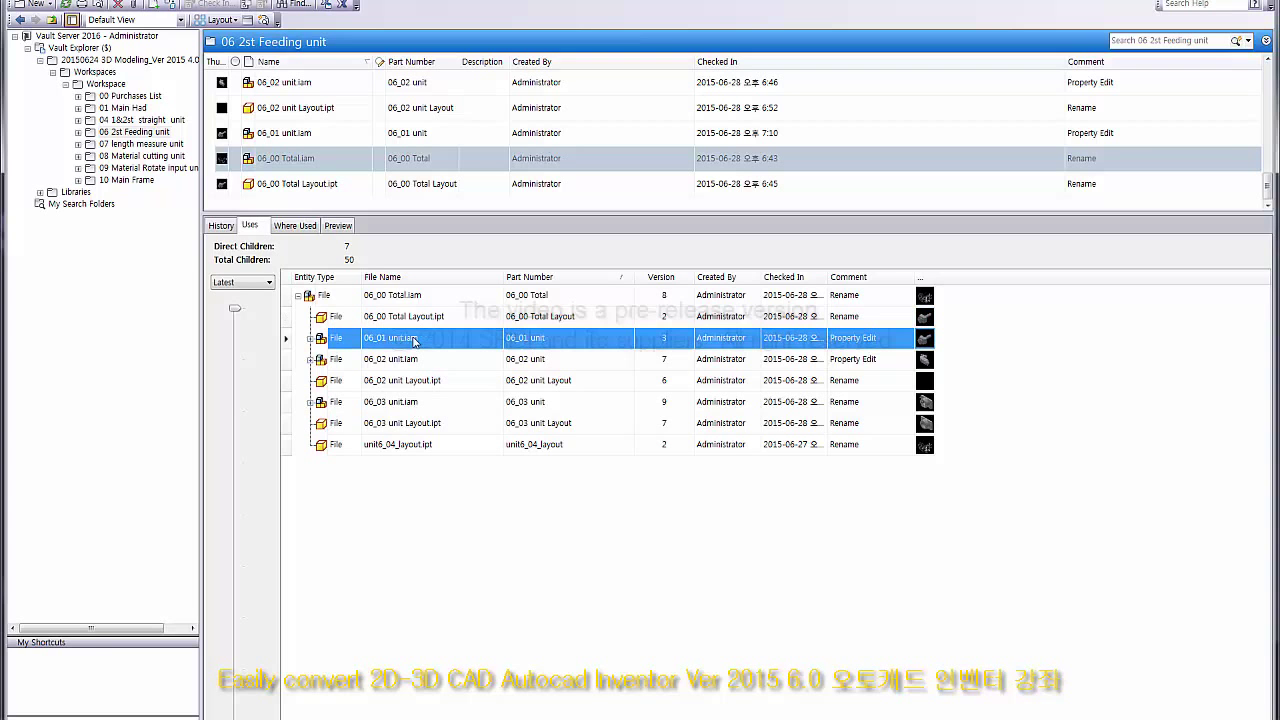
pyautogui.click(518, 320)
pyautogui.rightClick(518, 320)
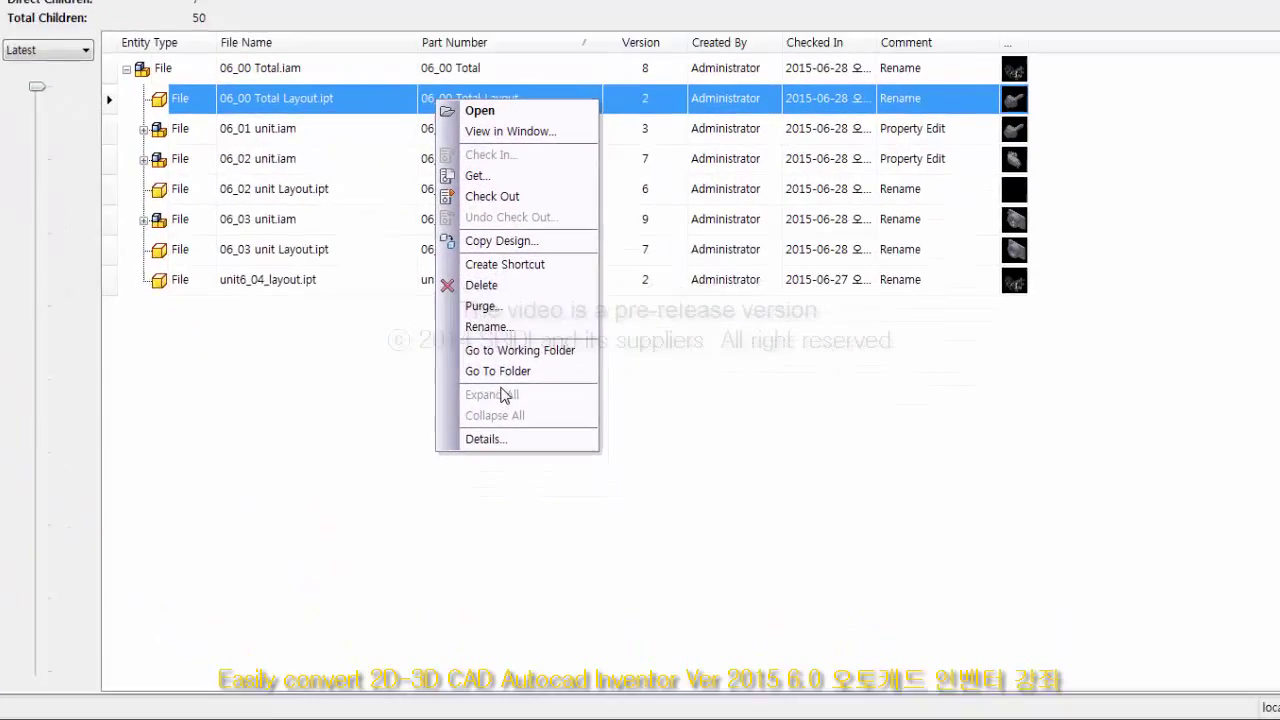
pyautogui.click(488, 327)
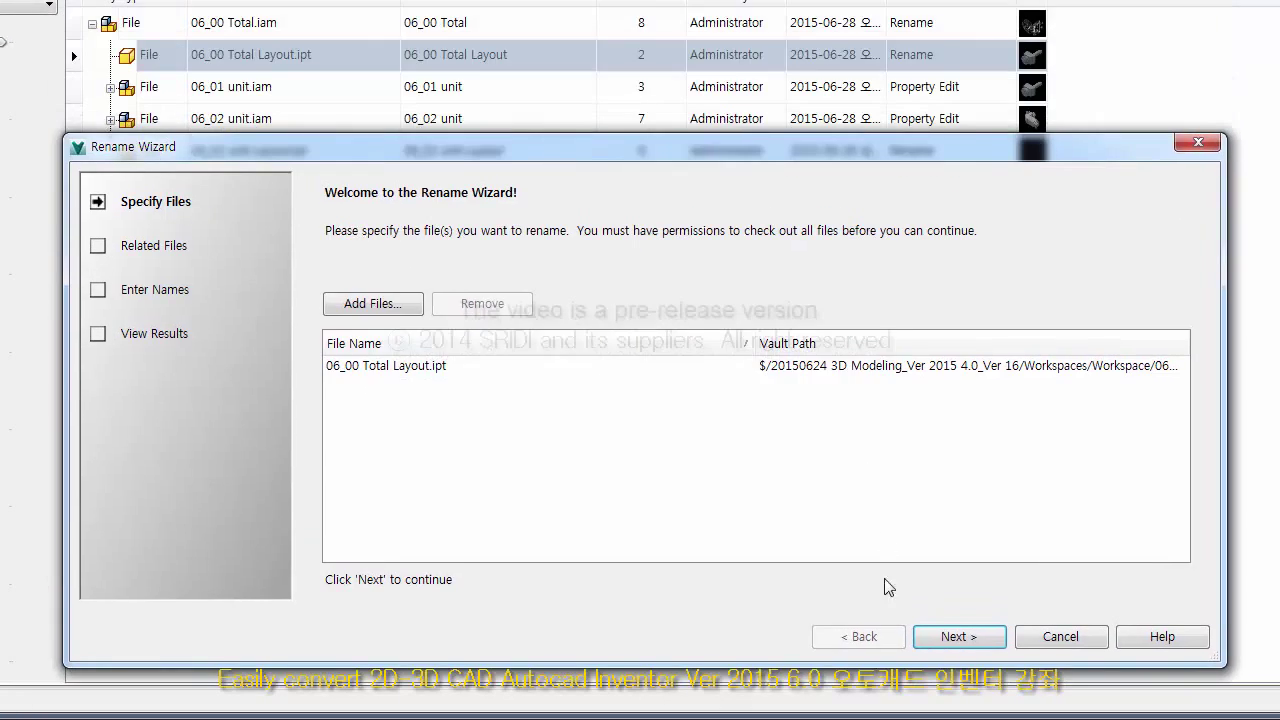
pyautogui.click(945, 514)
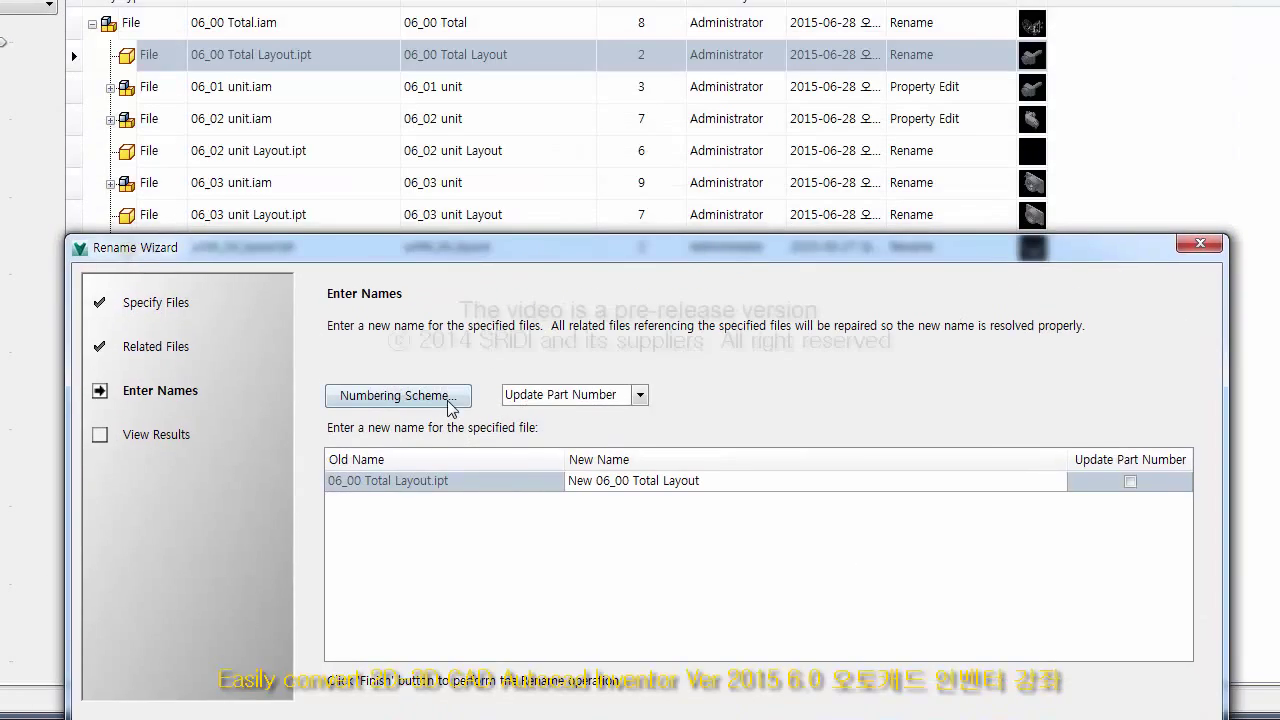
# Step: Turn off the default New prefix in the rename numbering scheme, apply it and close the scheme settings
pyautogui.click(452, 404)
pyautogui.click(370, 496)
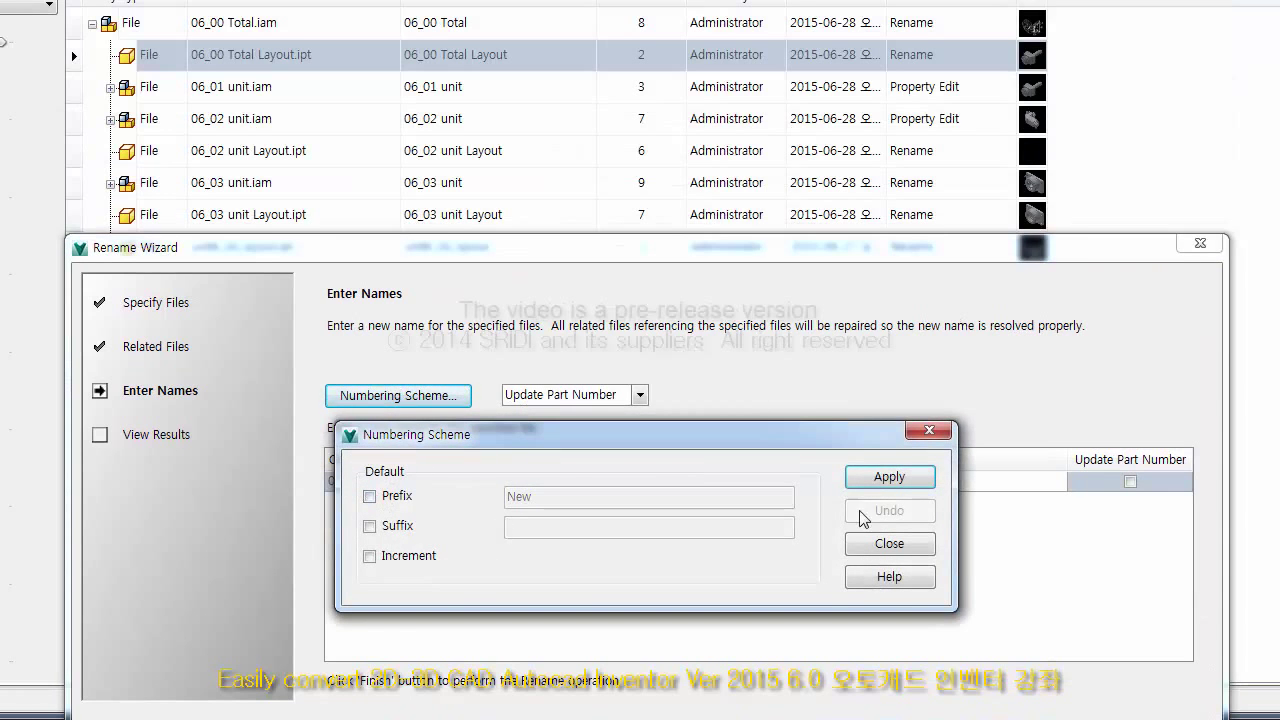
pyautogui.click(907, 490)
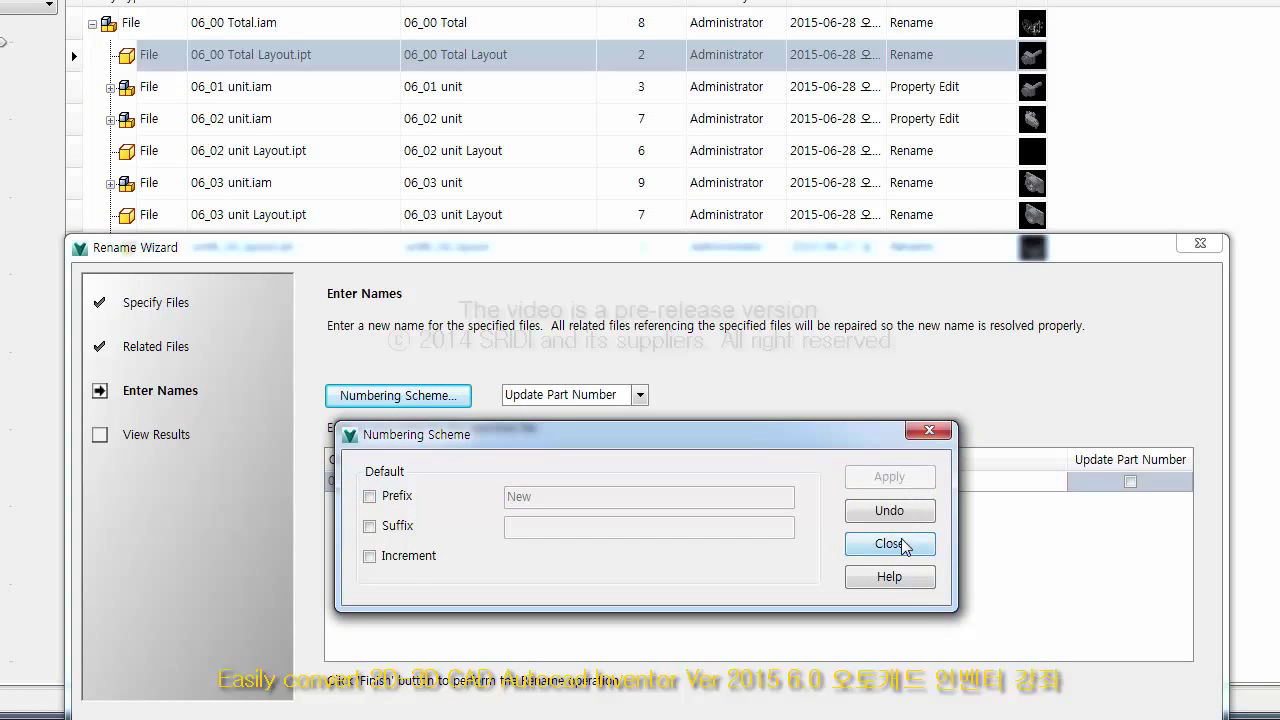
pyautogui.click(893, 544)
# Step: Edit the new name for 06_00 Total Layout.ipt, replacing the 06_00 Total portion with 06_01 unit and keeping Layout
pyautogui.click(618, 482)
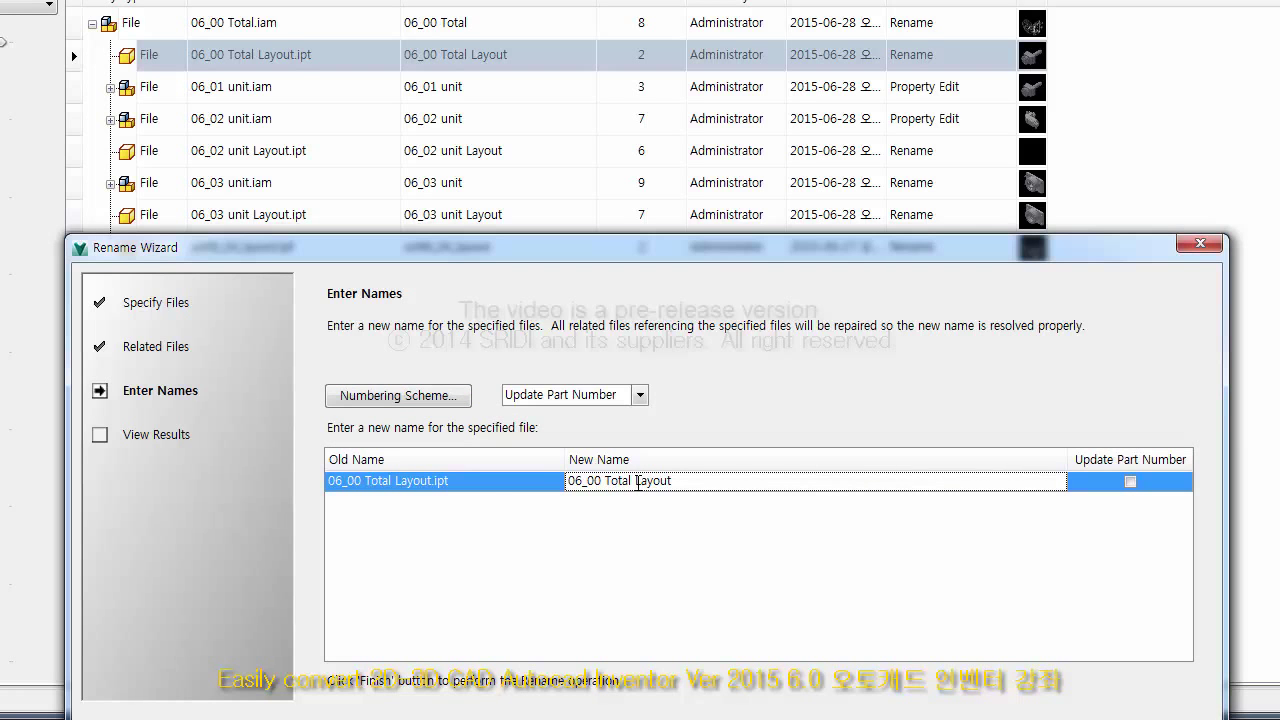
pyautogui.hotkey('shift', 'Home')
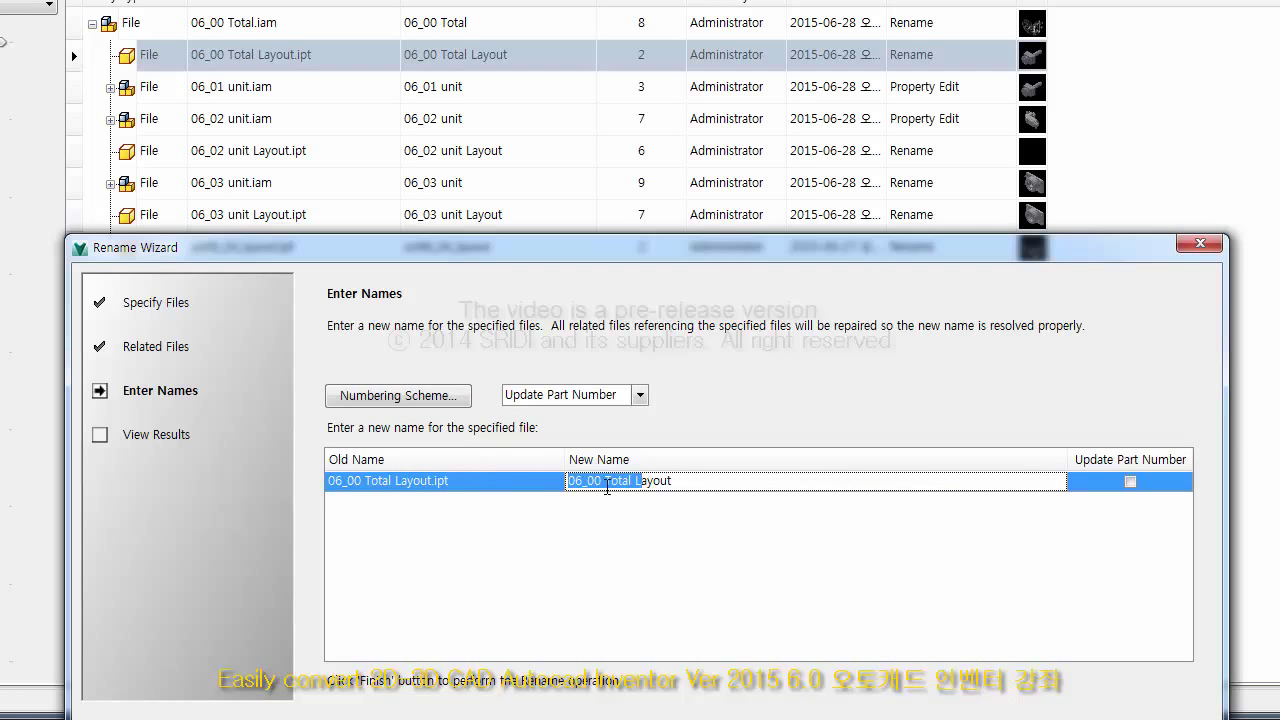
pyautogui.click(607, 487)
pyautogui.press('BackSpace')
pyautogui.press('BackSpace')
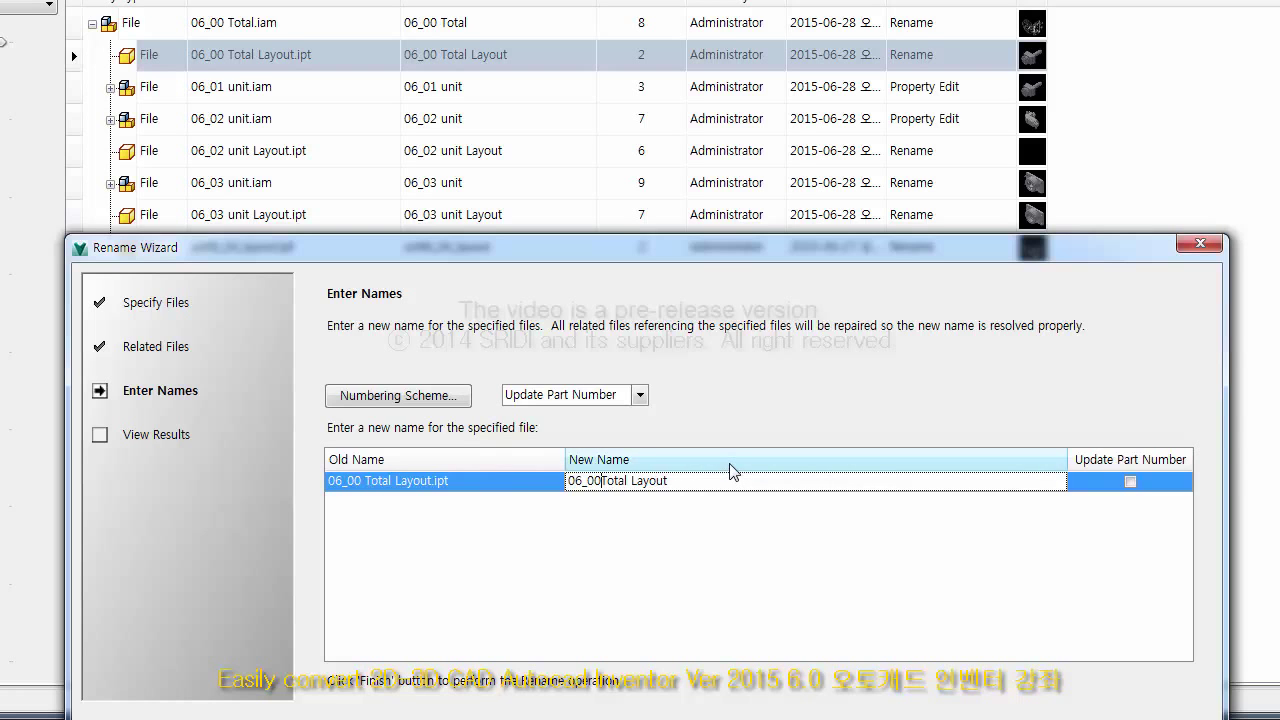
pyautogui.write('1')
pyautogui.press('Delete')
pyautogui.press('Delete')
pyautogui.press('Delete')
pyautogui.press('Delete')
pyautogui.write('unit')
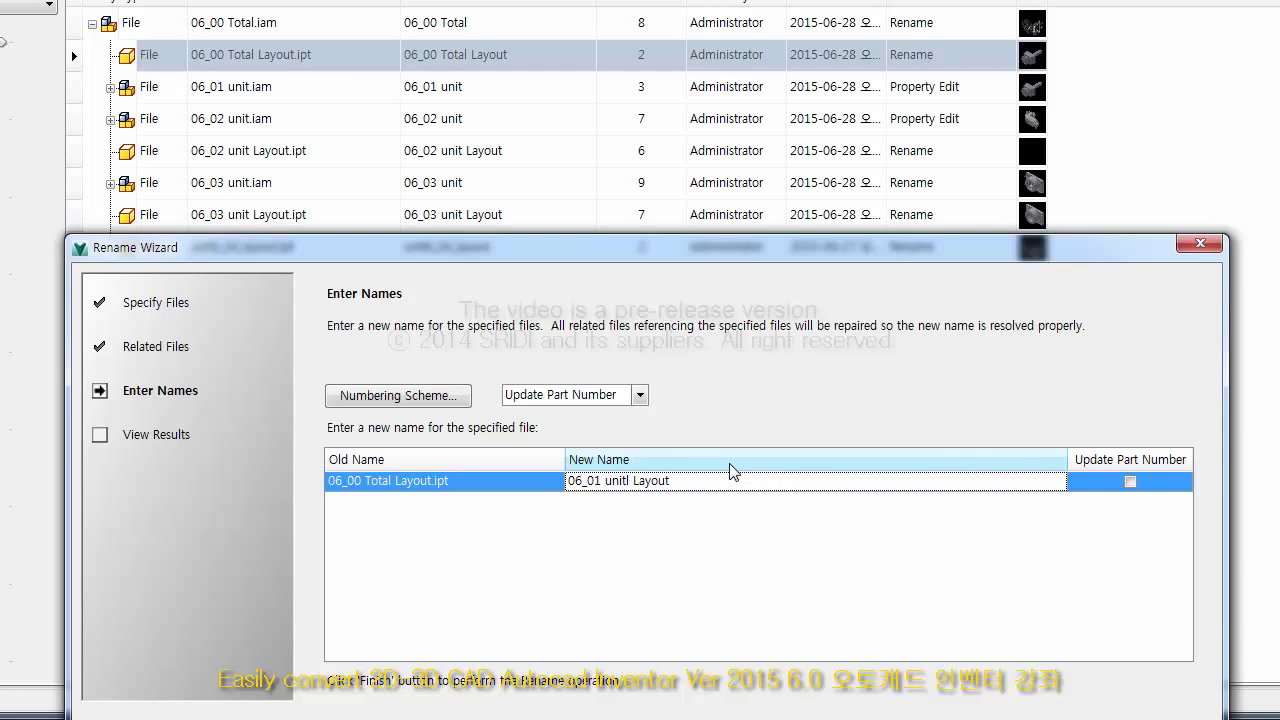